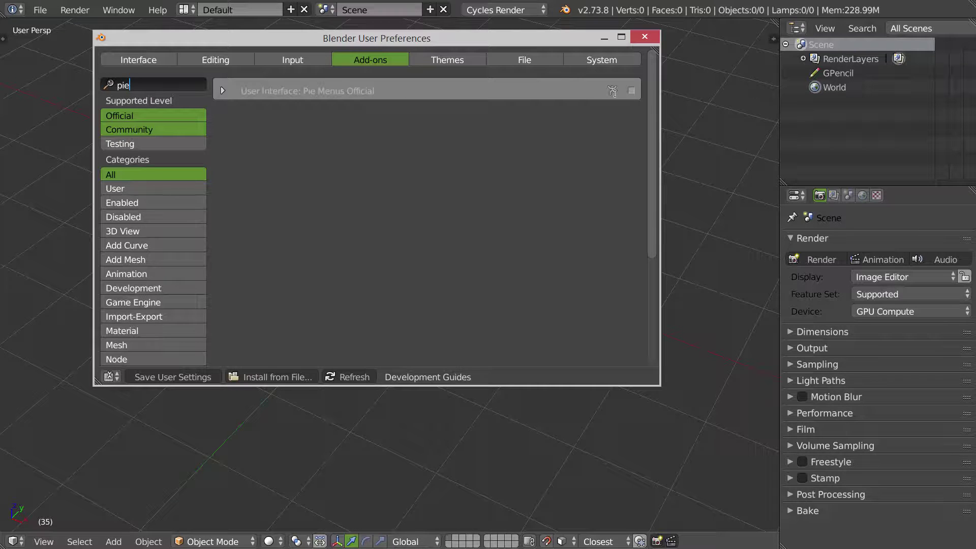
- Enable the Pie Menus Official add-on and close the user preferences
click(631, 90)
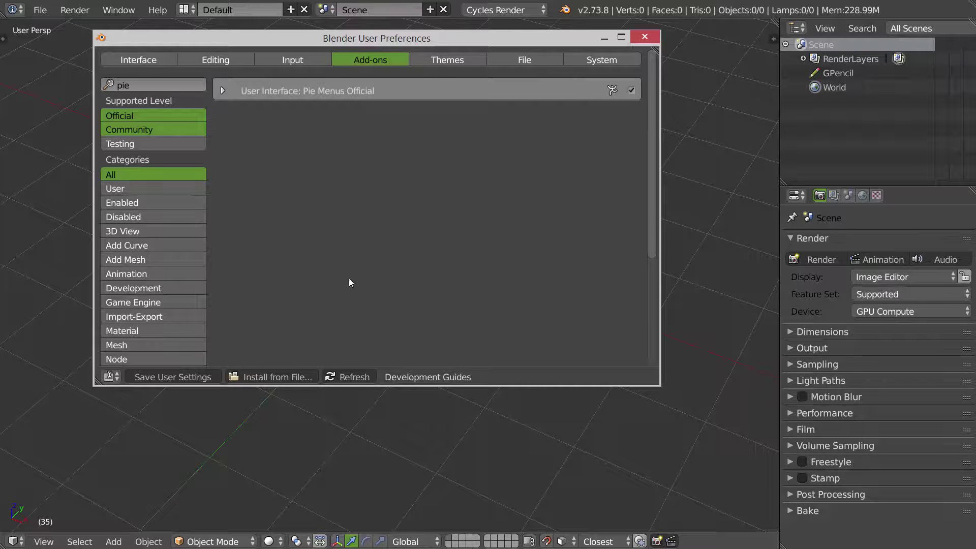
click(657, 35)
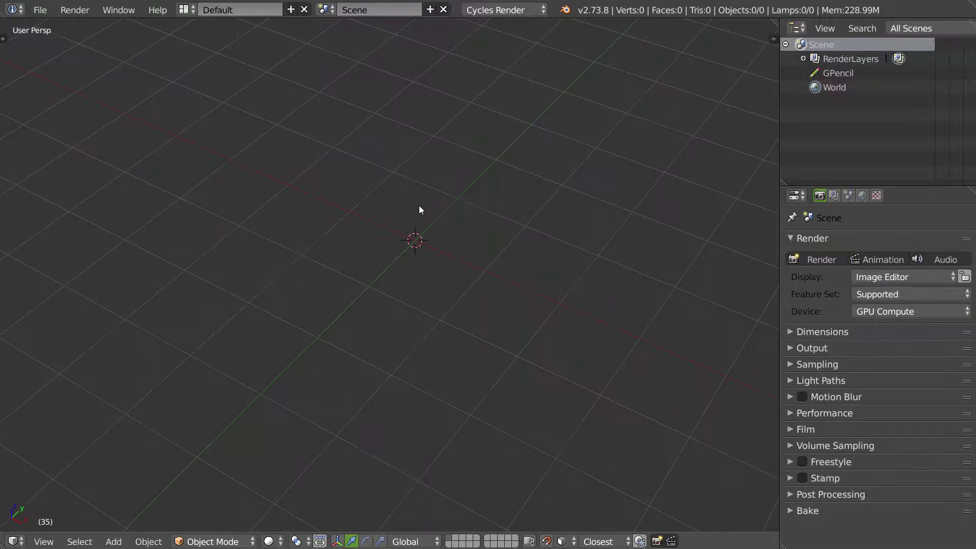
- Add a cube mesh to the empty scene
key(shift+a)
mouse_move(420, 222)
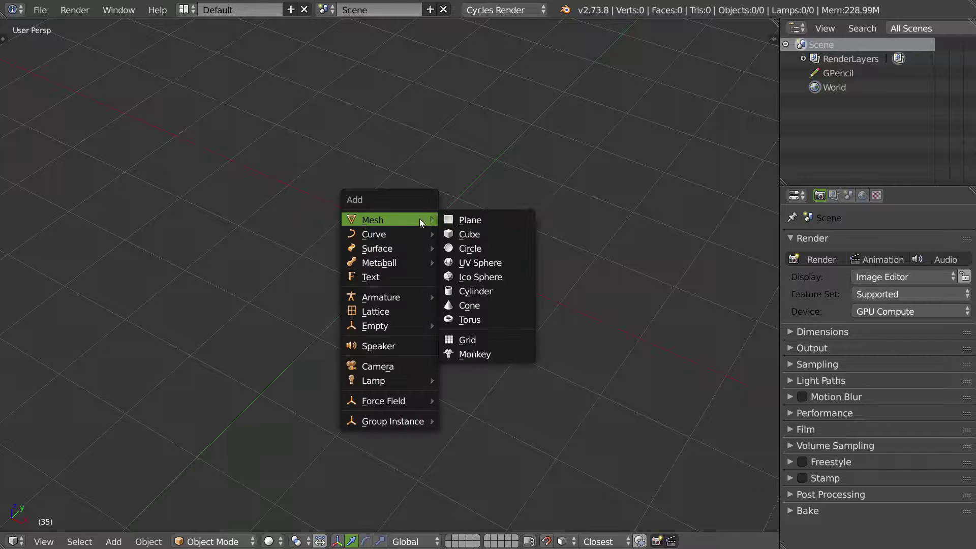
click(471, 234)
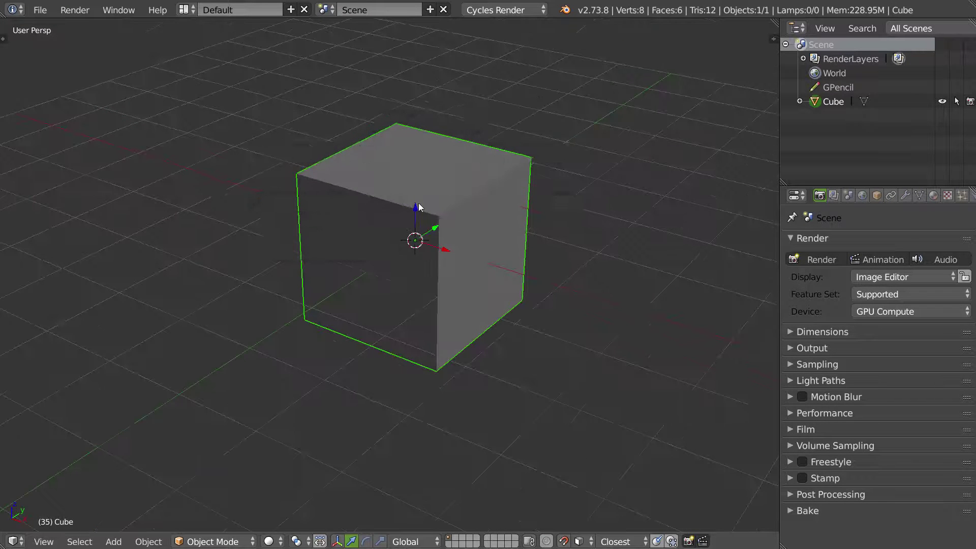
- Try out the mode pie menu on the cube, passing through Edit Mode and ending in Vertex Paint
key(Tab)
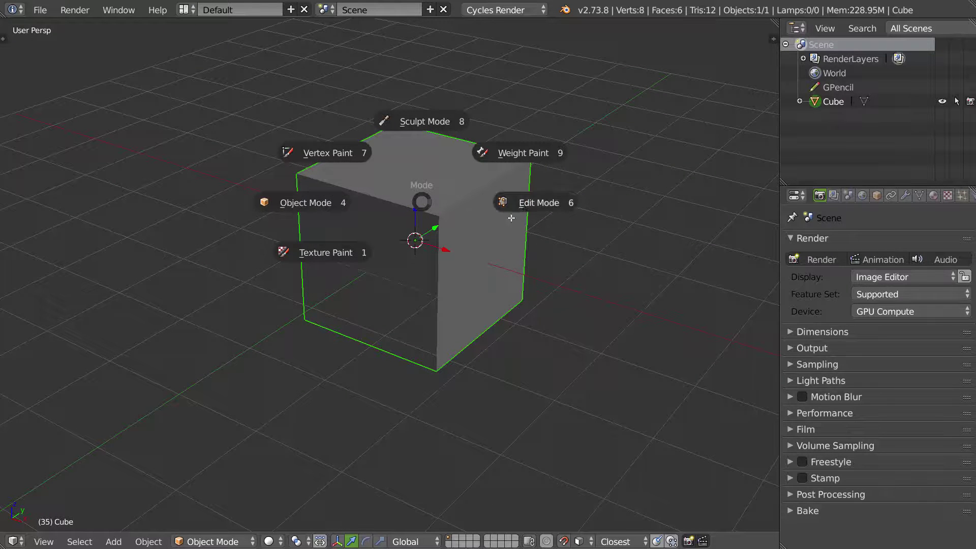
click(527, 203)
key(Tab)
key(ctrl+Tab)
key(8)
key(ctrl+Tab)
key(7)
key(Tab)
key(Tab)
key(Tab)
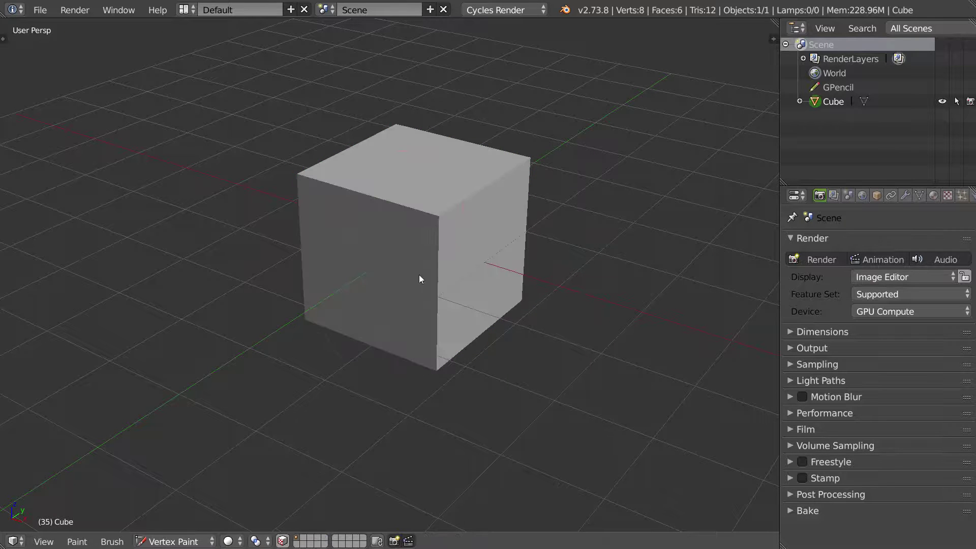
- Put the cube in Edit Mode, enable face selection and select only its face on the positive X side
key(Tab)
key(Tab)
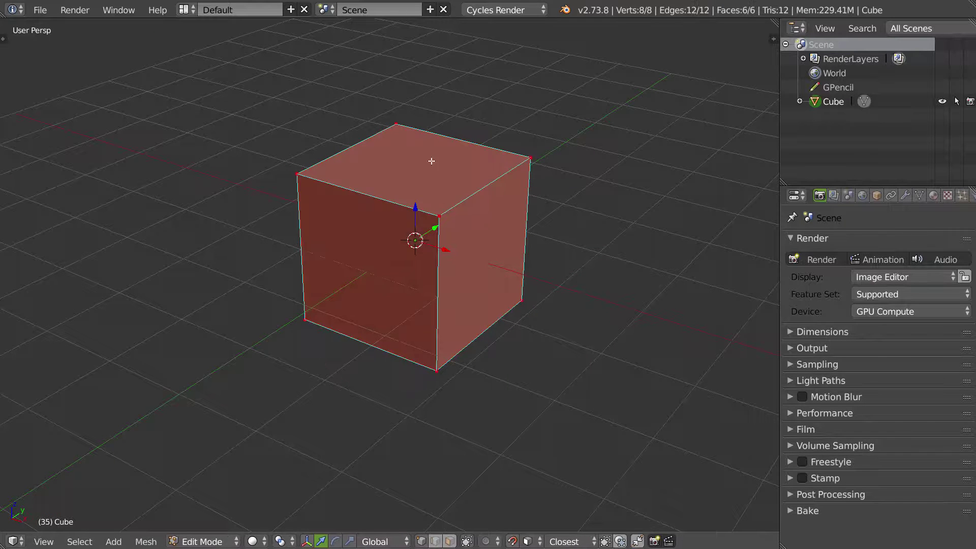
key(ctrl+Tab)
key(2)
right_click(484, 211)
key(ctrl+Tab)
click(438, 218)
right_click(468, 236)
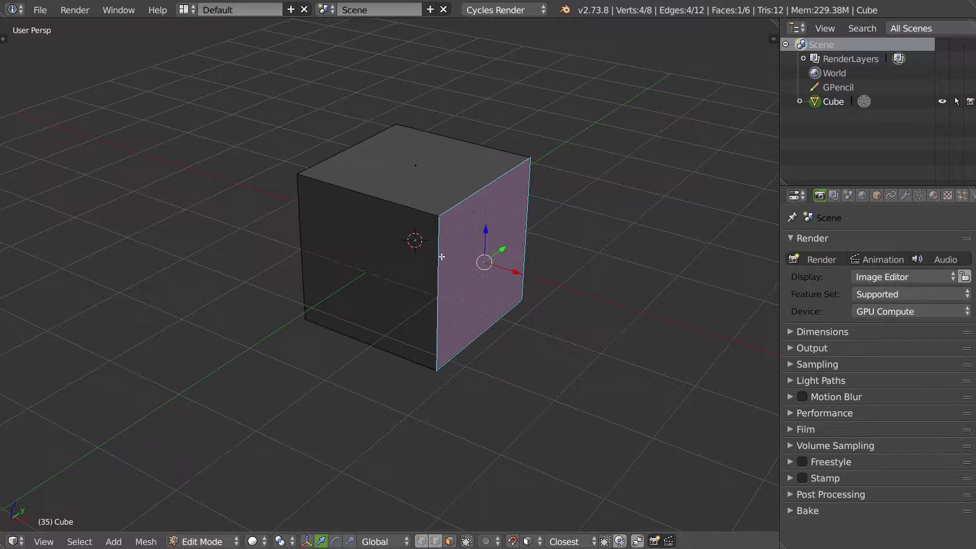
- Use the view pie menu to look at the scene from the Top orthographic view
middle_drag(517, 241, 463, 227)
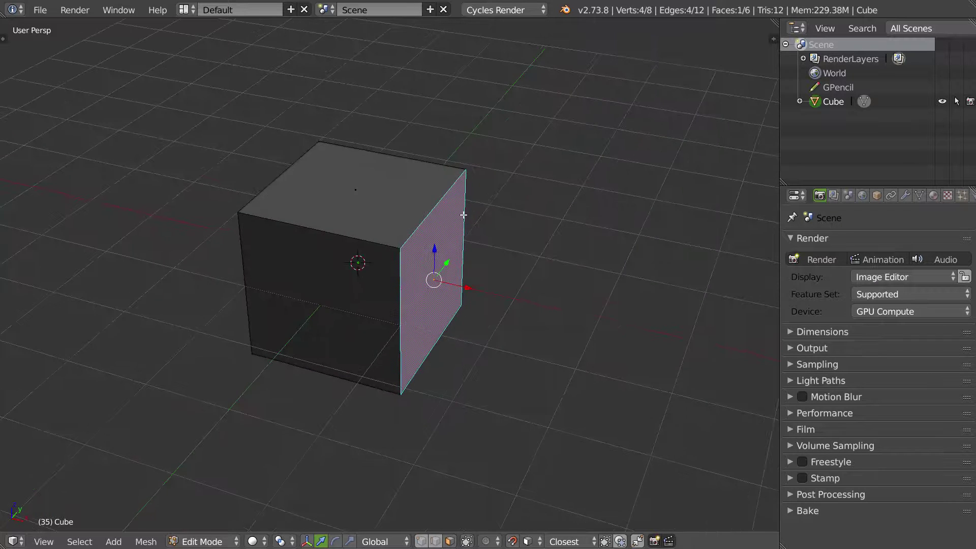
key(shift+s)
key(Escape)
key(q)
key(q)
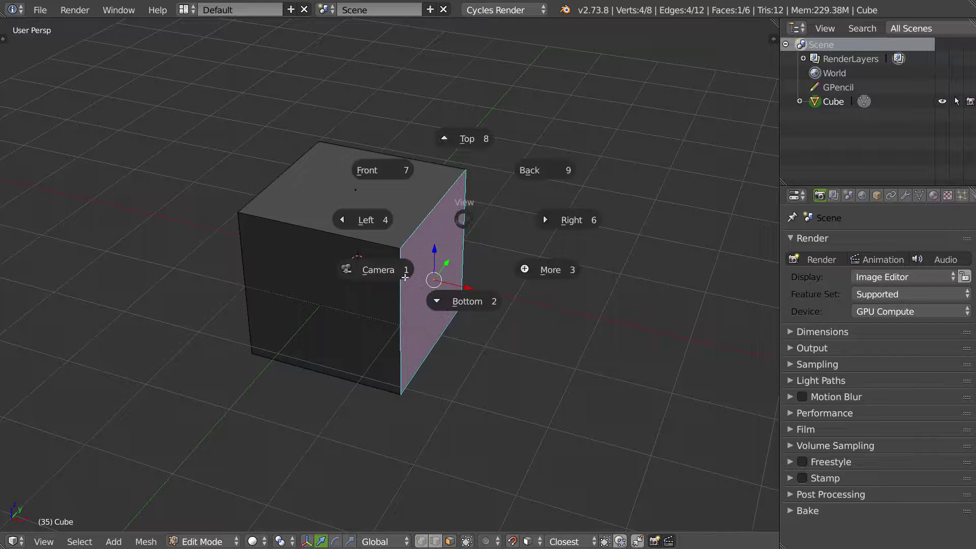
click(468, 193)
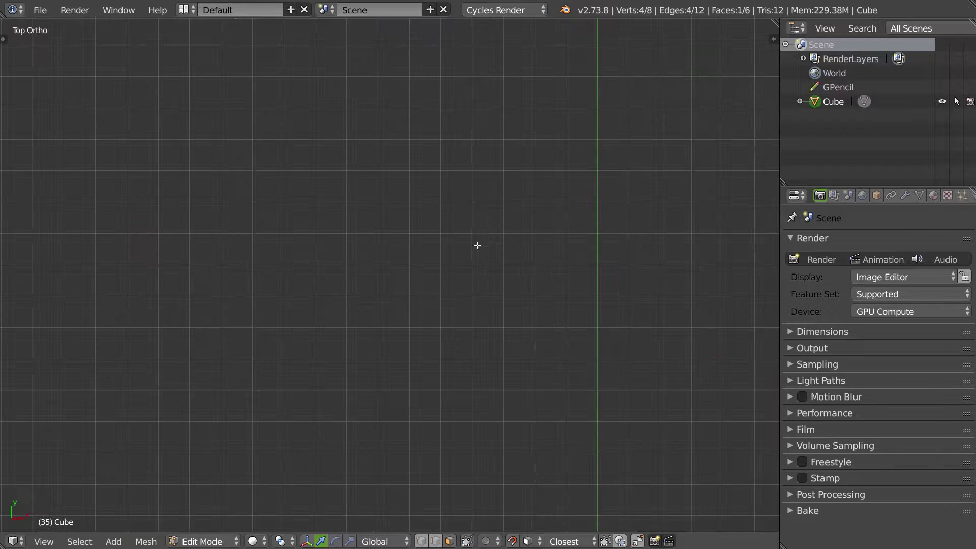
- Go through the other standard orthographic views with the view pie menu, ending on the Bottom view
key(q)
click(542, 252)
key(q)
click(346, 260)
key(q)
click(361, 233)
key(q)
click(483, 228)
key(q)
click(430, 365)
- Toggle the quad view on and off, and return to a user perspective view of the whole cube
key(q)
key(Escape)
key(q)
click(498, 346)
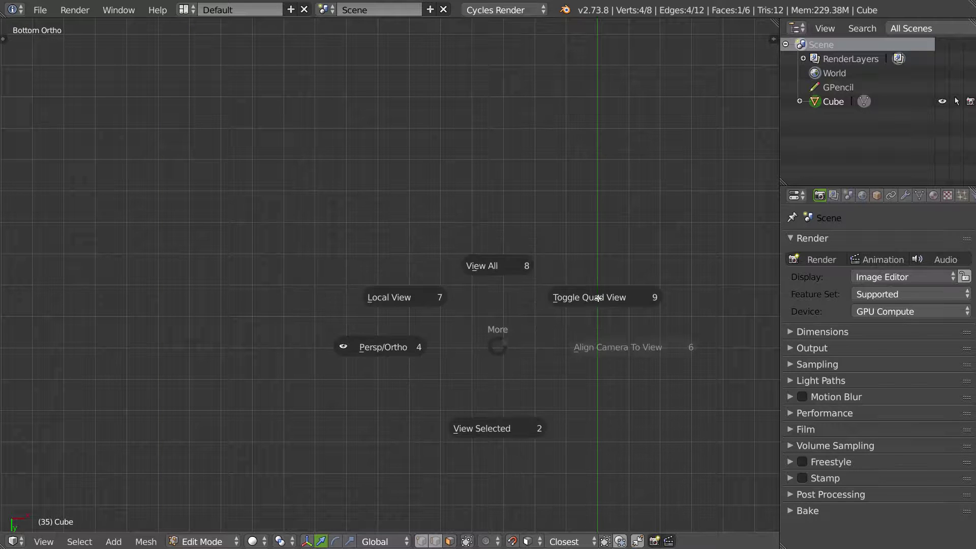
click(570, 297)
key(q)
click(532, 304)
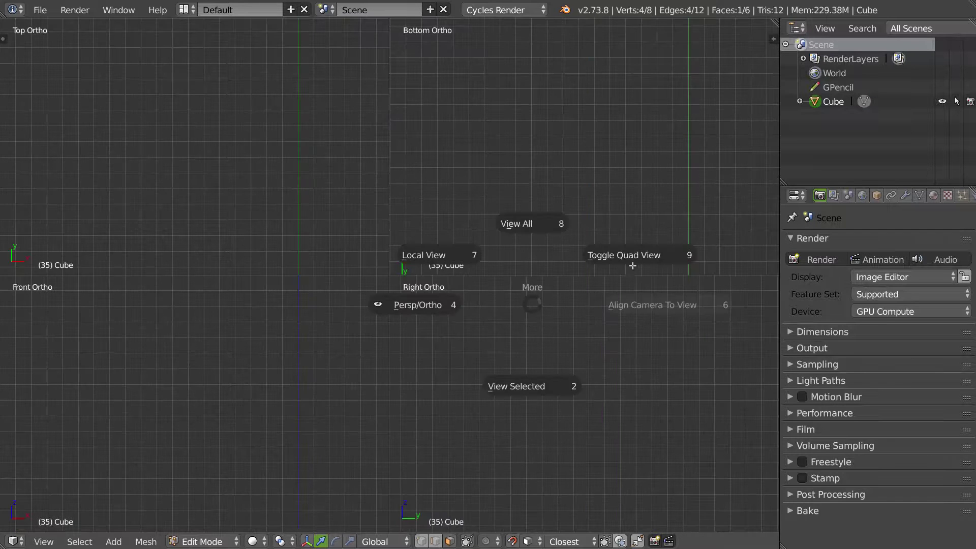
click(635, 266)
key(q)
click(503, 282)
click(608, 235)
key(q)
click(536, 301)
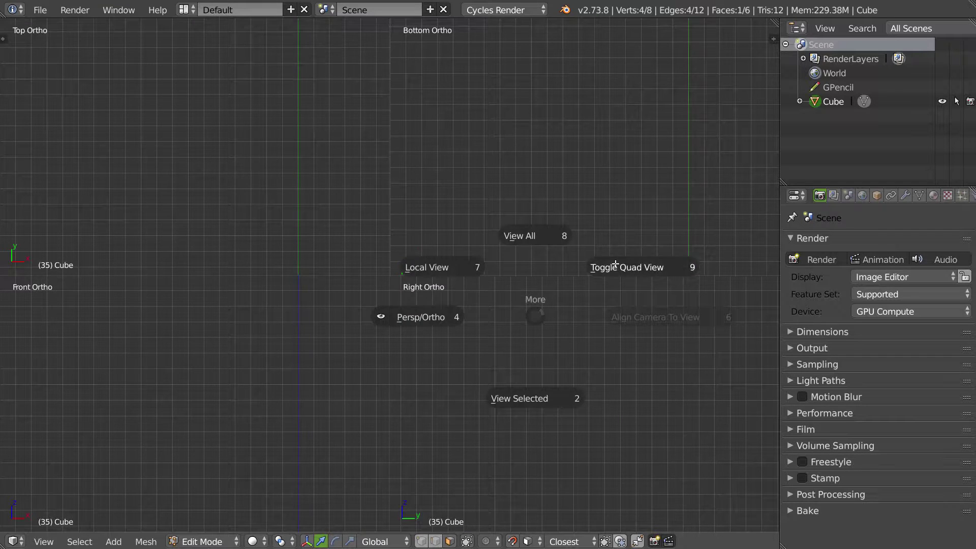
click(616, 266)
middle_drag(501, 200, 438, 422)
mouse_move(514, 183)
middle_down()
mouse_move(453, 288)
mouse_move(447, 346)
middle_up()
middle_drag(488, 192, 437, 166)
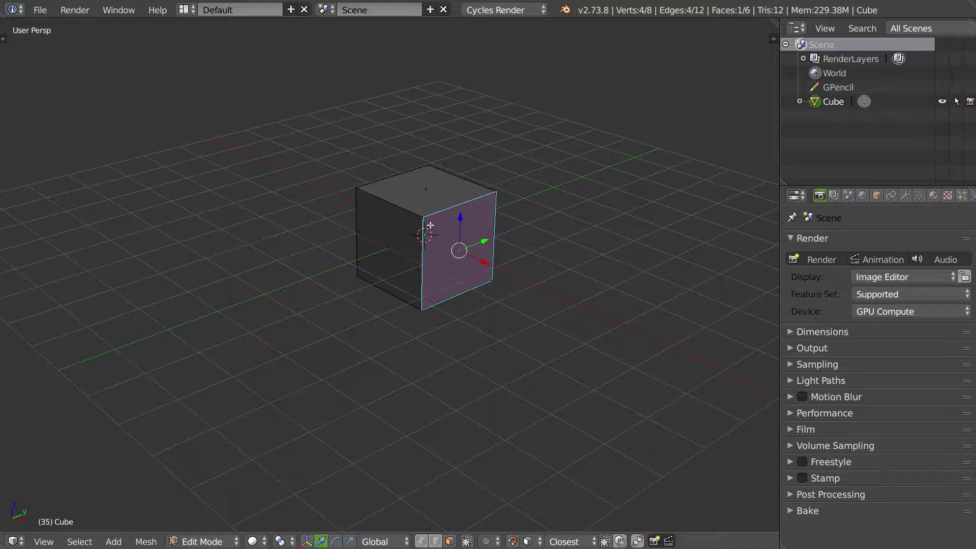
- Turn proportional editing on and back off
key(o)
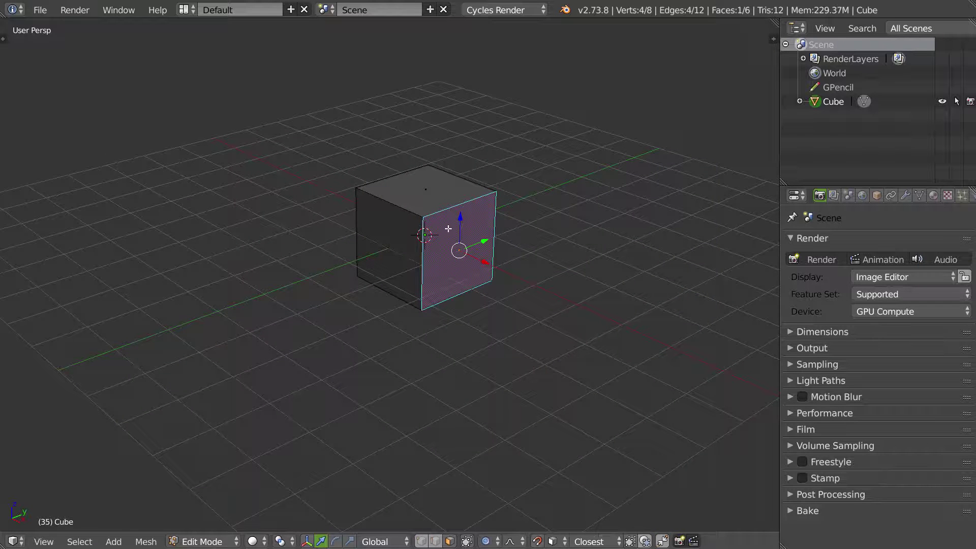
key(o)
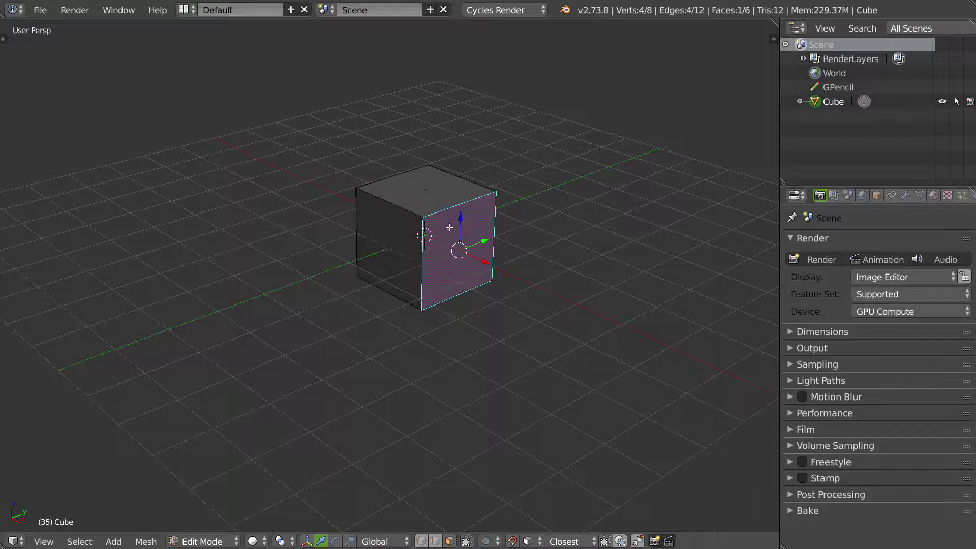
- Try the shading pie menu by switching the viewport through Rendered, Solid and other display modes
key(z)
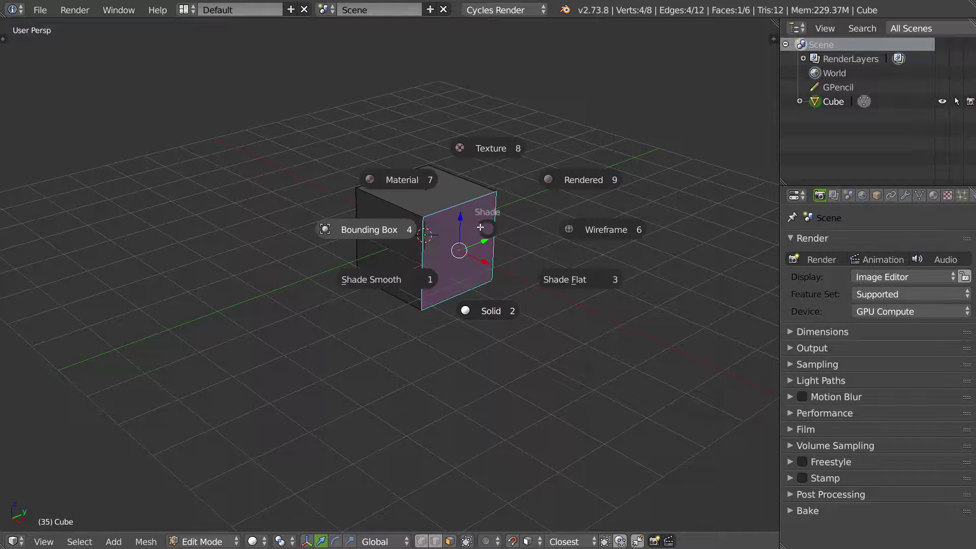
click(567, 175)
key(z)
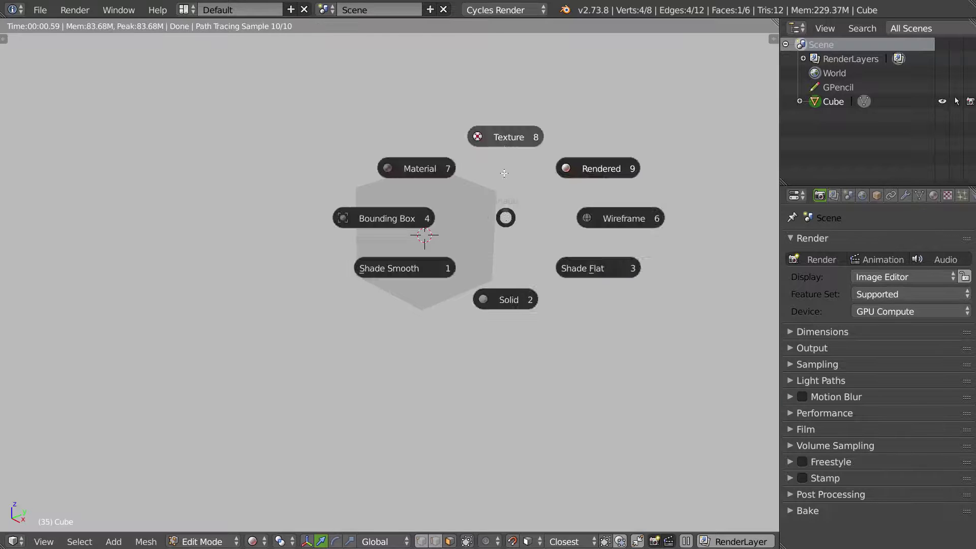
click(432, 168)
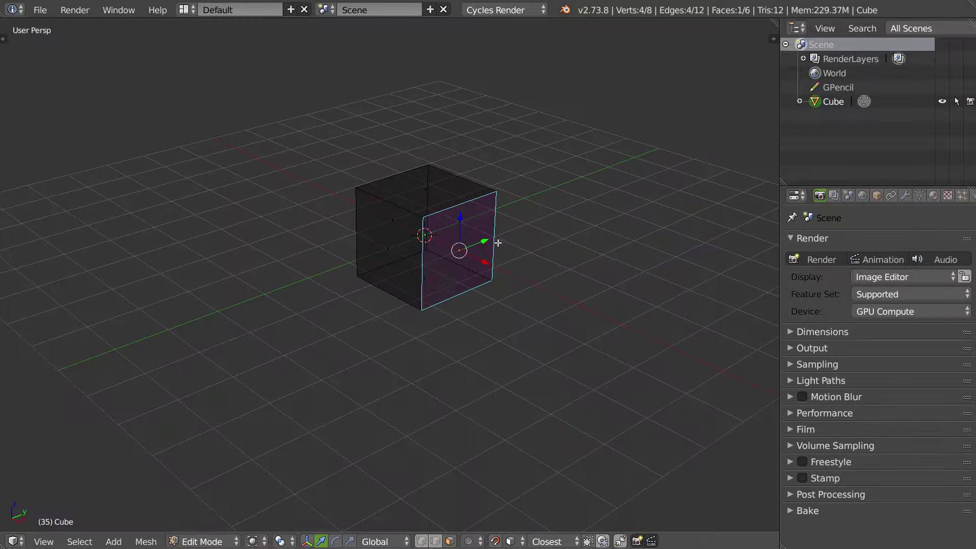
key(z)
click(486, 326)
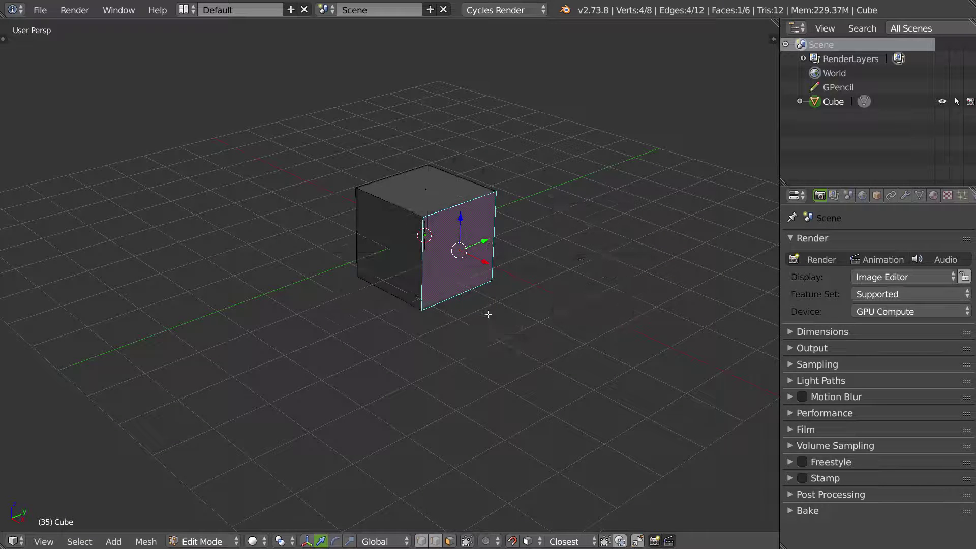
key(z)
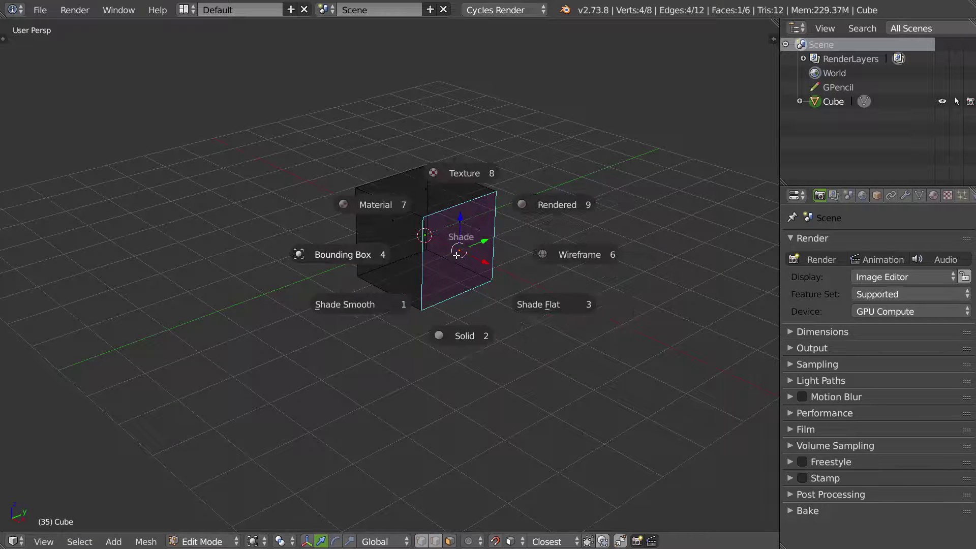
click(357, 299)
key(z)
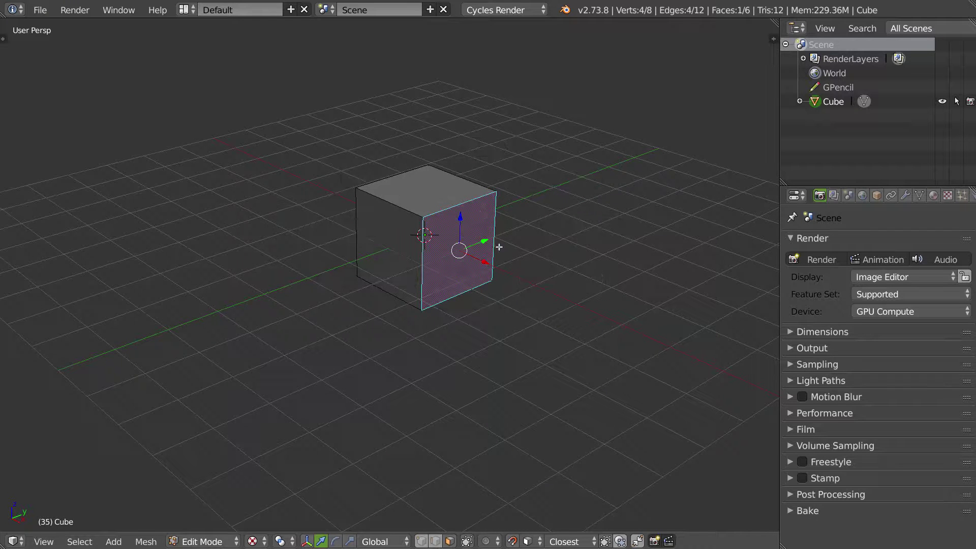
- Open the Interface settings of the user preferences and set the pie menu animation timeout to 0
click(39, 9)
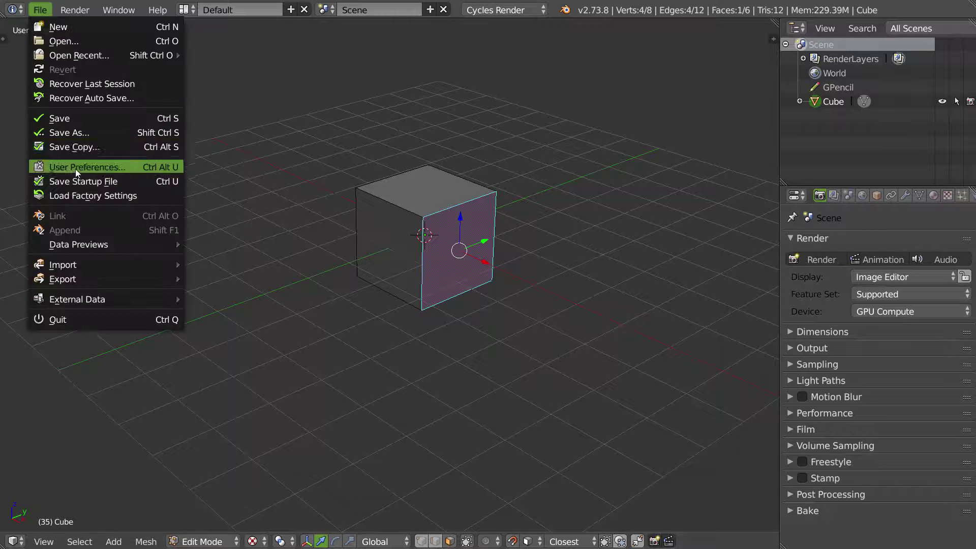
click(74, 166)
drag(108, 11, 357, 70)
click(146, 90)
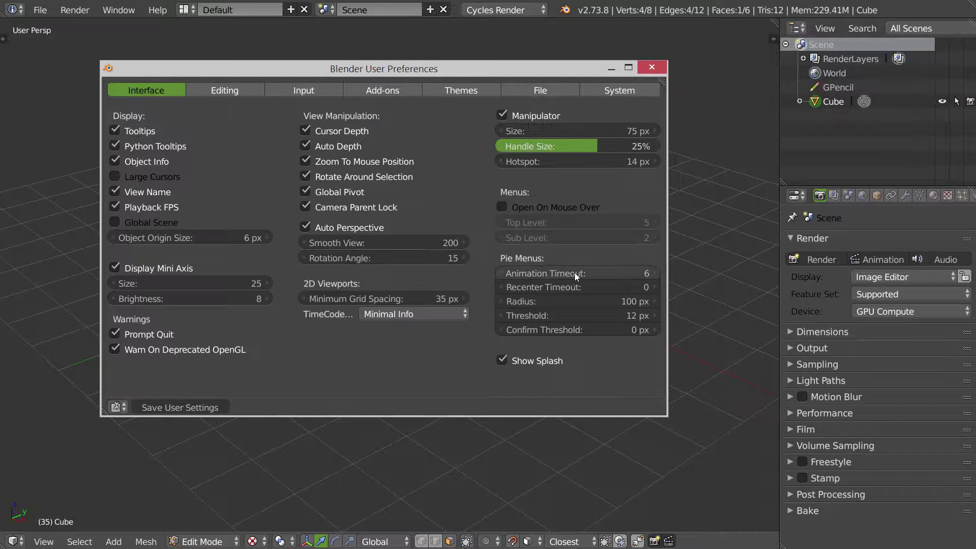
drag(574, 272, 527, 270)
- Set the pie menu radius to 0 px and the threshold to 9 px, and test the mode pie in the viewport
drag(566, 304, 486, 302)
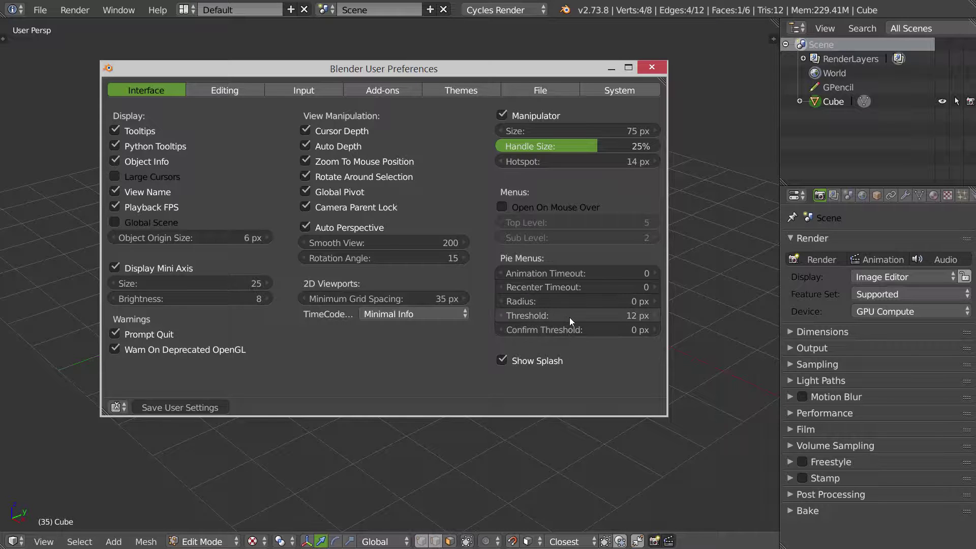
drag(572, 316, 550, 331)
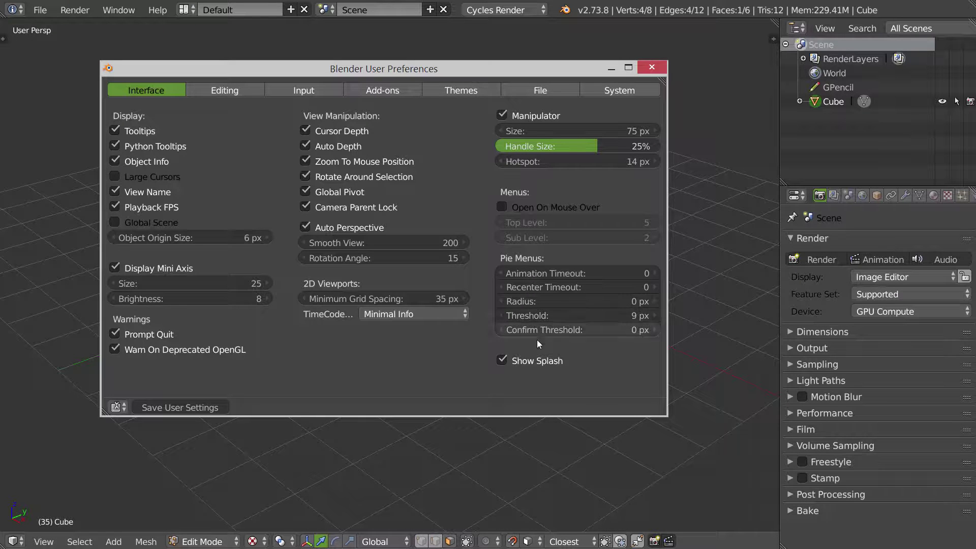
click(459, 235)
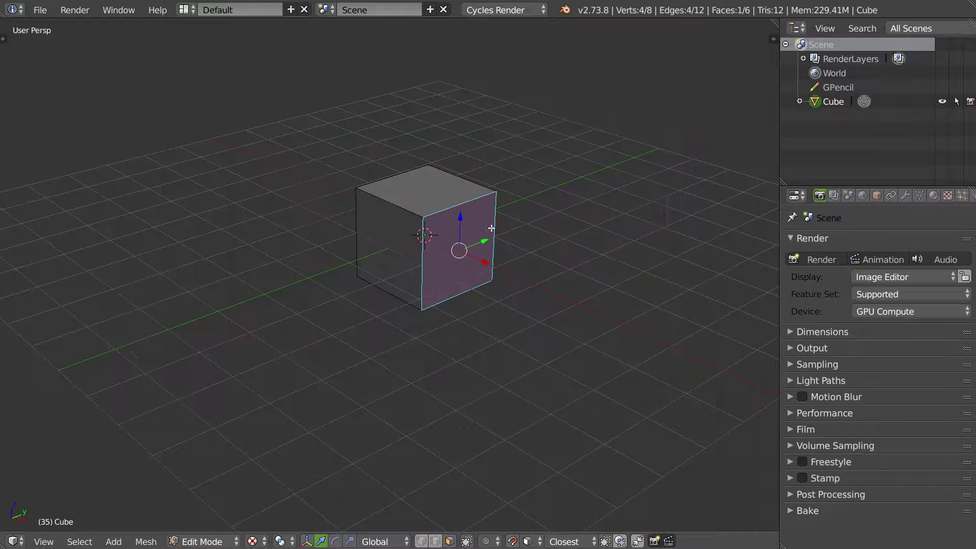
key(Tab)
key(alt+Tab)
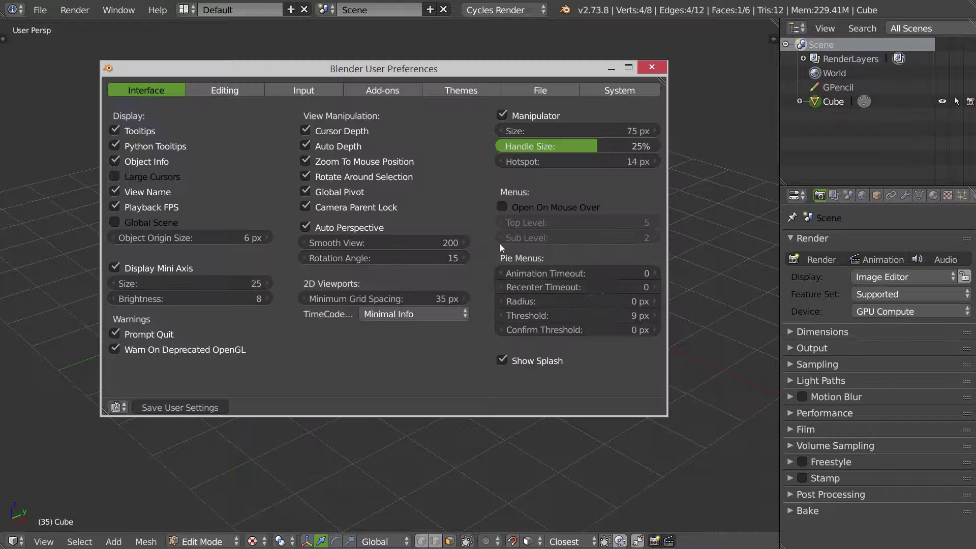
- Set the pie menu threshold to 46 px and test the mode pie over the viewport
drag(563, 315, 585, 318)
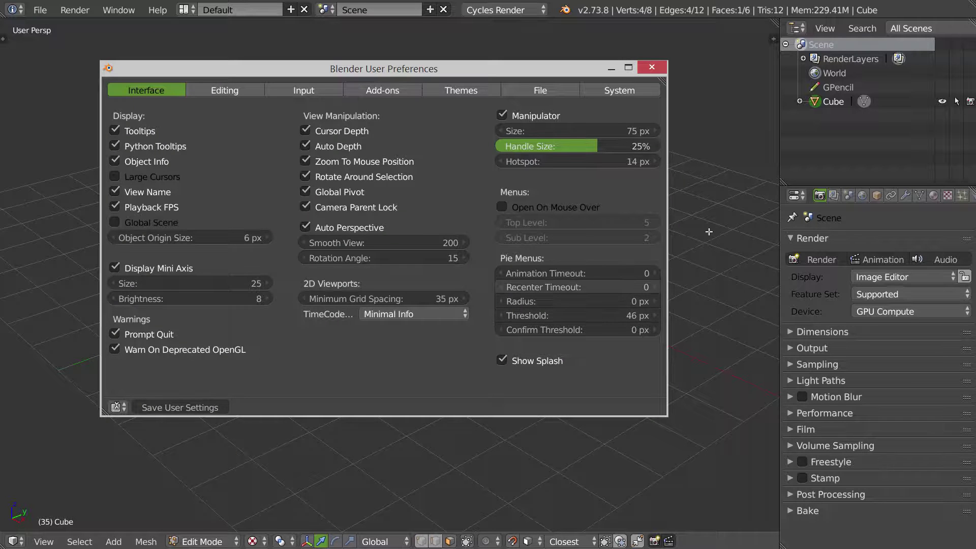
key(alt+Tab)
key(Tab)
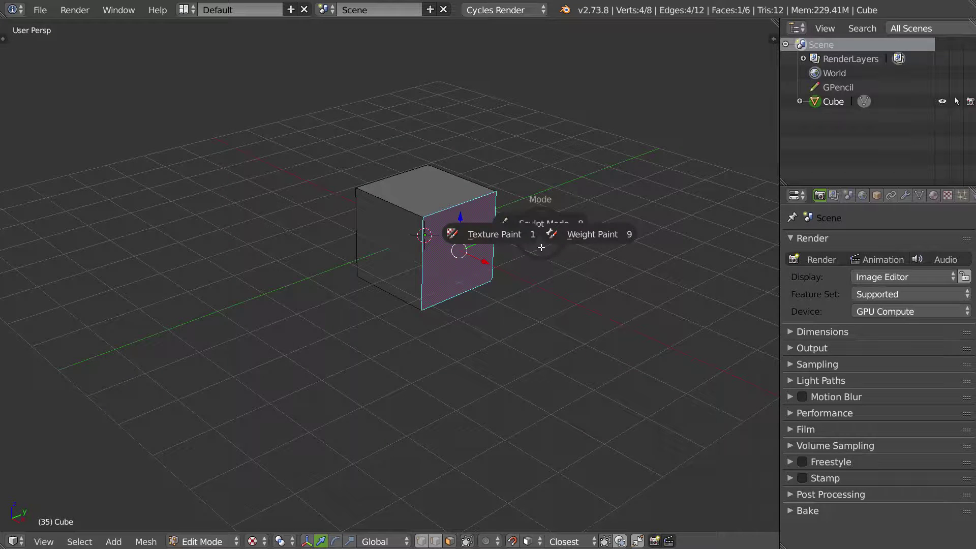
- Set the pie menu radius to 80 px and test the mode pie in the viewport again
key(alt+Tab)
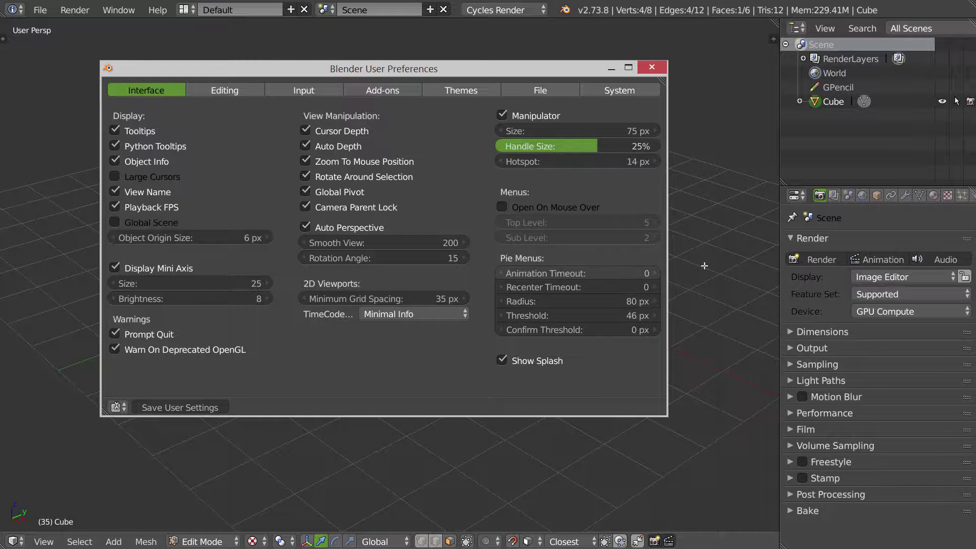
key(alt+Tab)
key(Tab)
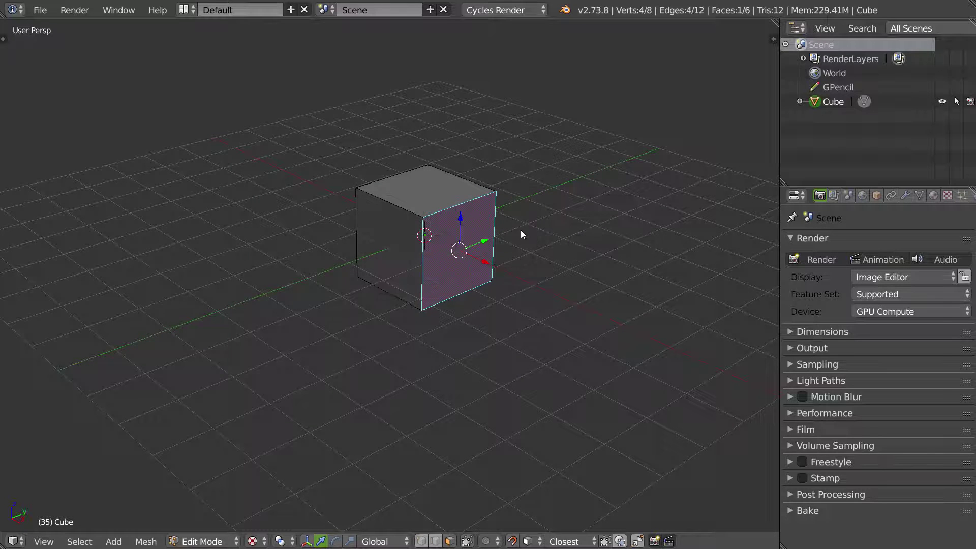
- Set the pie menu radius to 33 px and the threshold to 12 px, and check the mode pie in the viewport
key(alt+Tab)
click(583, 300)
text(33)
key(Return)
drag(578, 315, 554, 316)
click(553, 315)
text(12)
key(Return)
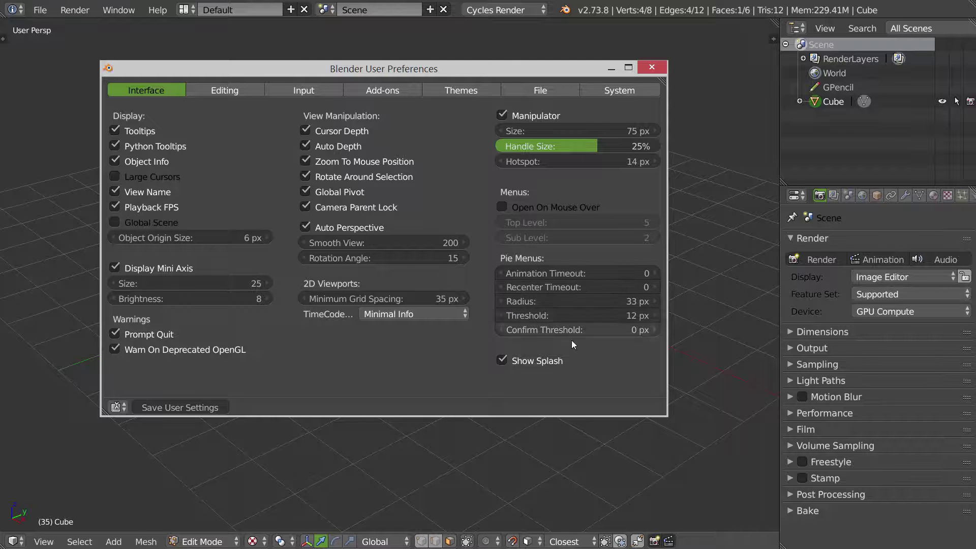
key(alt+Tab)
key(Tab)
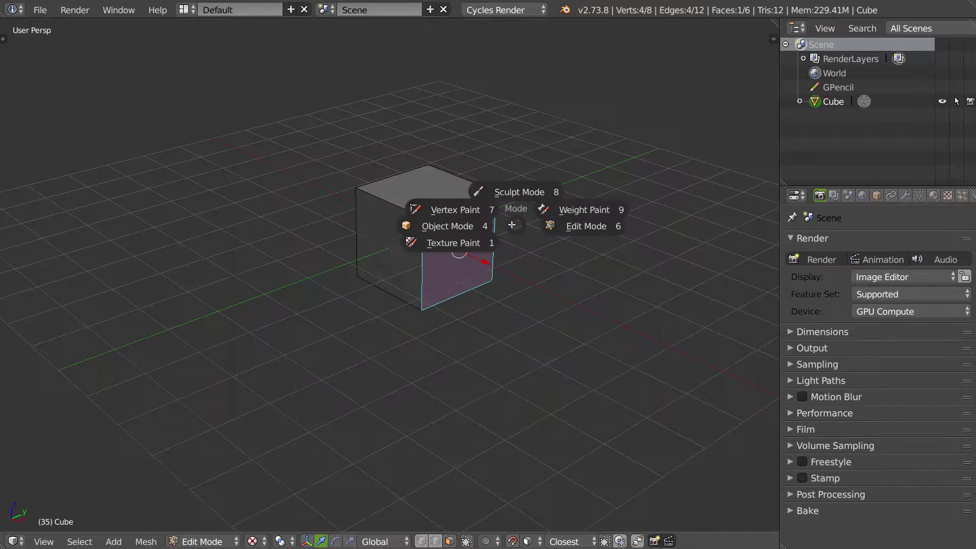
- Set the pie menu radius to 100 px in the user preferences and test the mode pie in the viewport
key(alt+Tab)
click(657, 301)
click(656, 300)
click(656, 300)
click(656, 300)
click(655, 300)
click(656, 300)
click(655, 301)
double_click(655, 301)
text(100)
key(Return)
key(alt+Tab)
key(Tab)
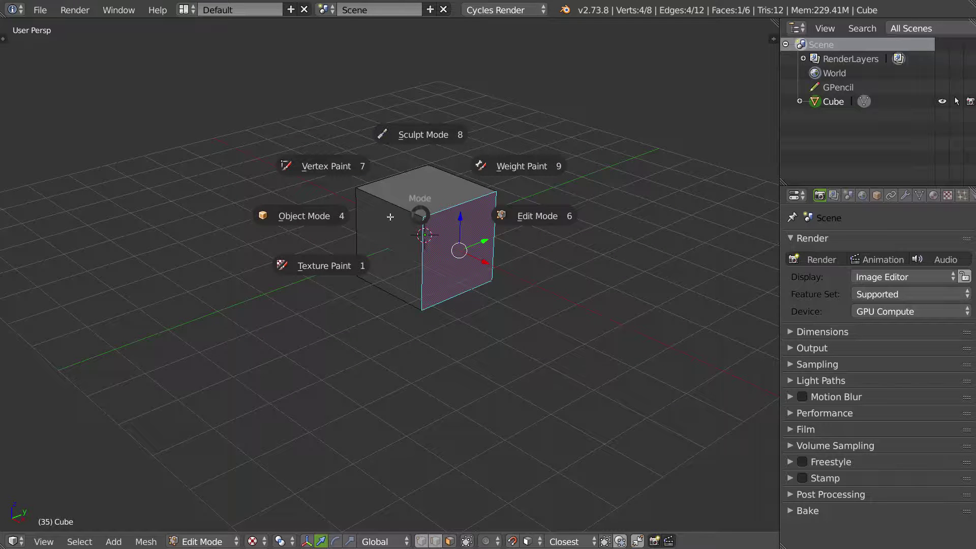
- Try the mode pie repeatedly on the cube, ending in Object Mode
key(Tab)
key(Tab)
key(Tab)
key(Tab)
key(Tab)
key(Tab)
key(Tab)
key(Tab)
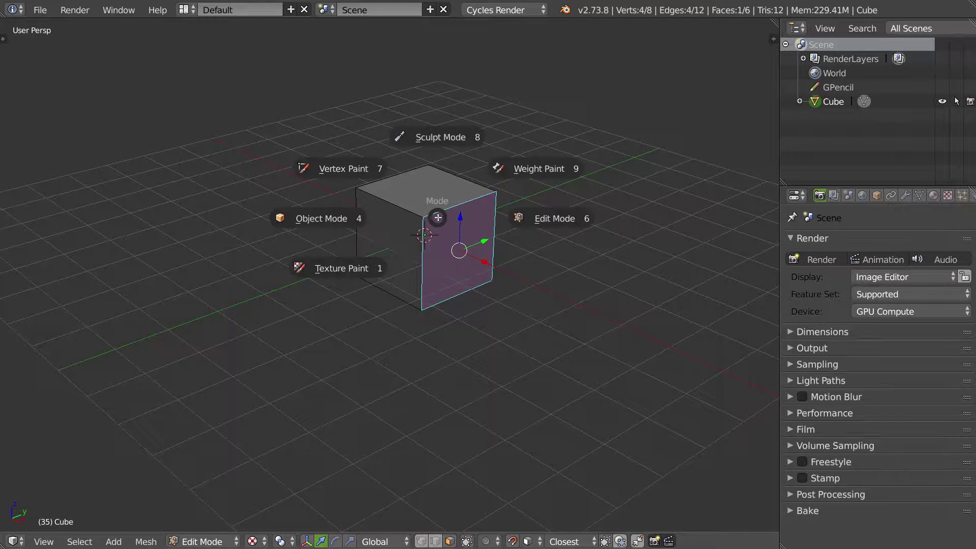
key(Tab)
key(Tab)
key(Tab)
key(Tab)
key(Tab)
key(Tab)
key(Tab)
mouse_move(425, 219)
middle_down()
mouse_move(431, 248)
mouse_move(438, 228)
middle_up()
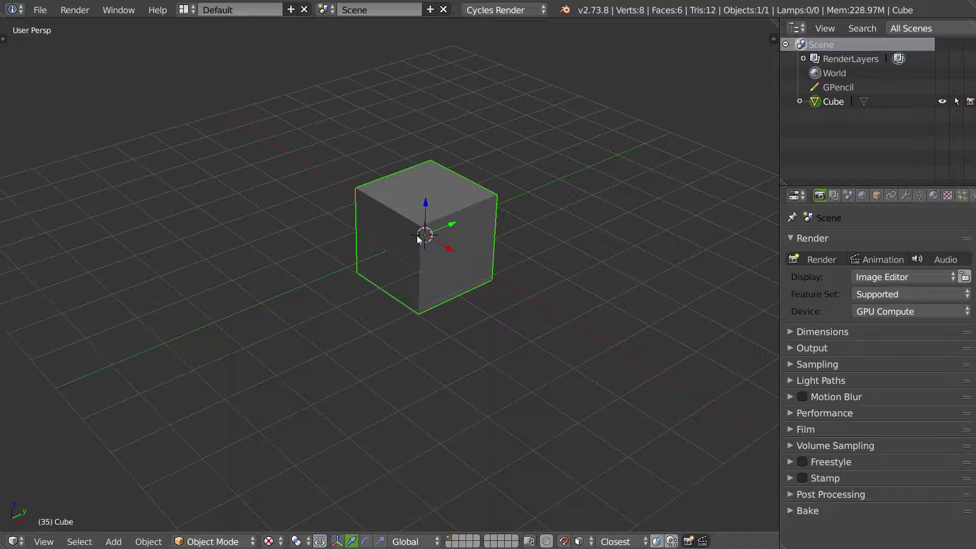
- Switch the cube to Vertex Paint mode and from there to Edit Mode using the mode pie
key(w)
key(Escape)
key(v)
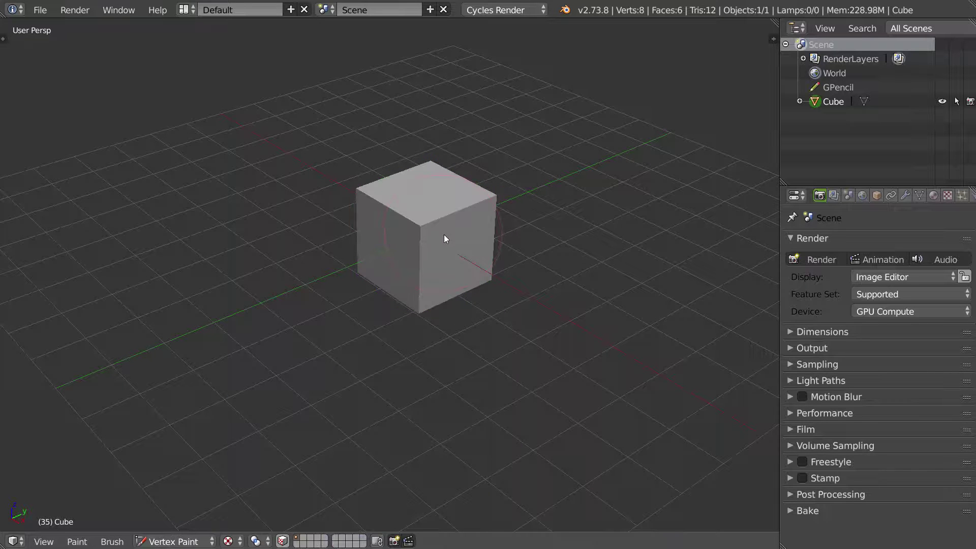
key(Tab)
click(330, 247)
key(Tab)
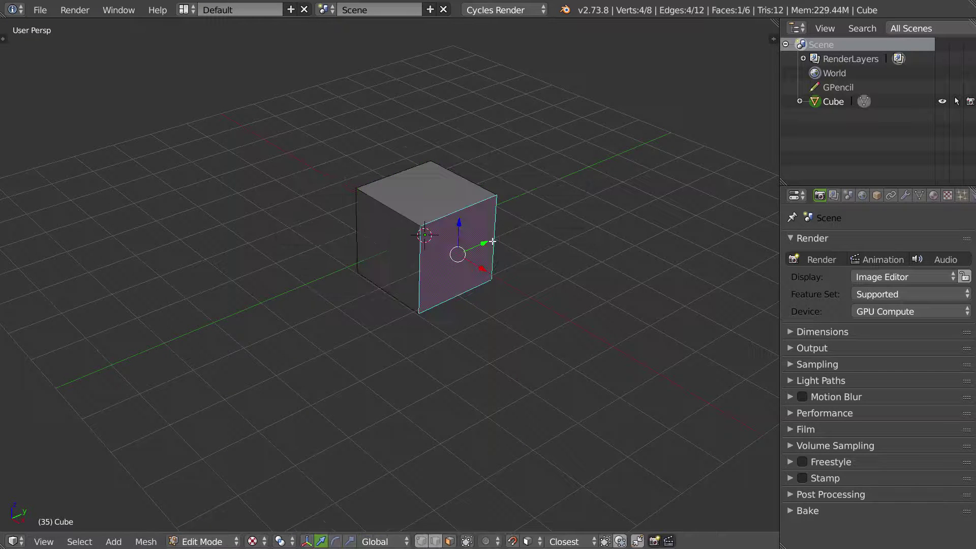
- Set the mesh select mode of the cube to Face
middle_drag(356, 239, 433, 225)
key(ctrl+Tab)
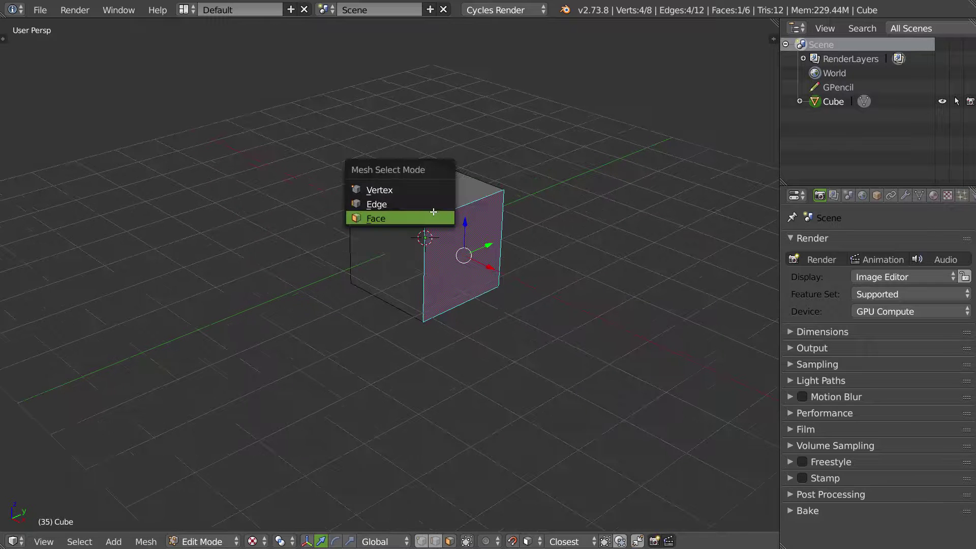
click(387, 213)
mouse_move(422, 227)
middle_down()
mouse_move(395, 246)
mouse_move(416, 220)
middle_up()
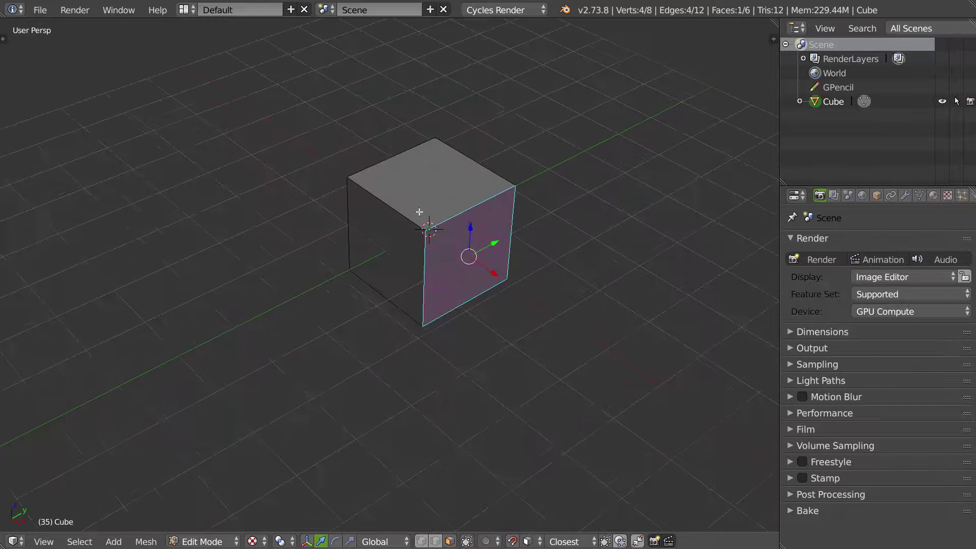
- Expand the Pie Menus Official add-on in the user preferences and open its online documentation
click(46, 9)
click(81, 168)
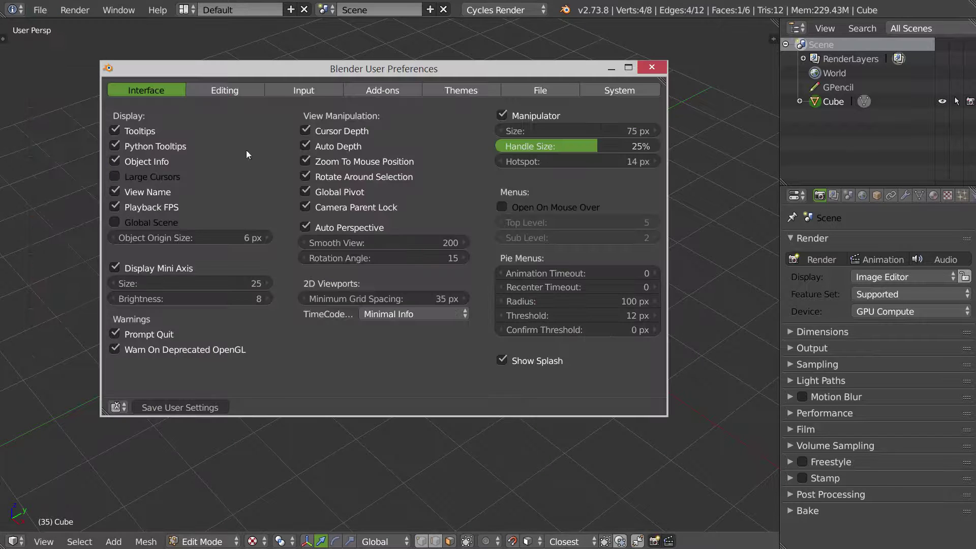
click(384, 92)
click(230, 121)
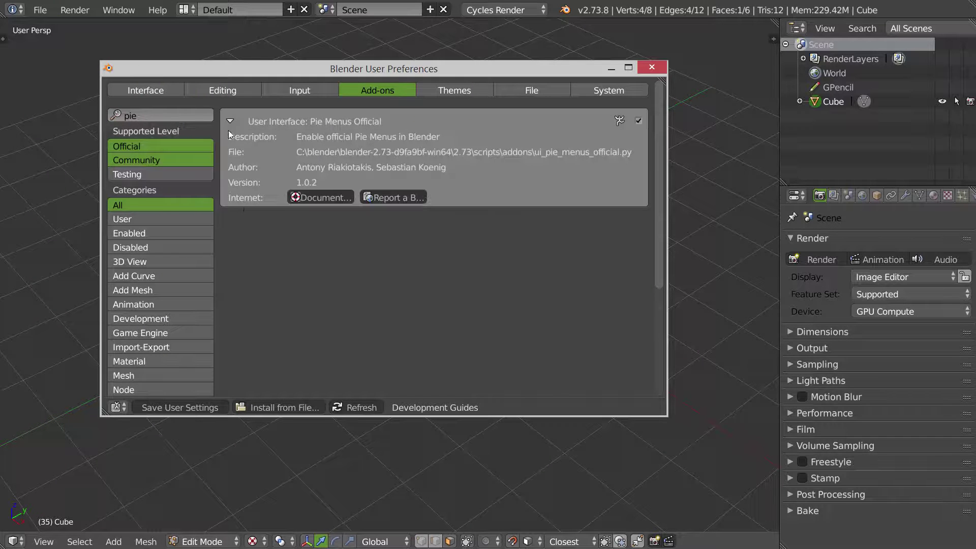
click(308, 196)
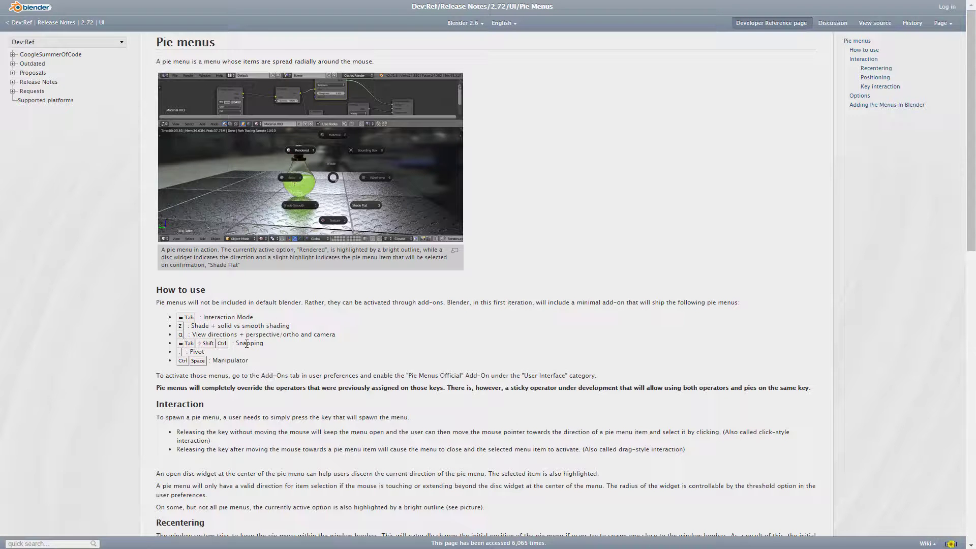
- Switch back to the Blender viewport and try the snapping pie on the cube
key(alt+Tab)
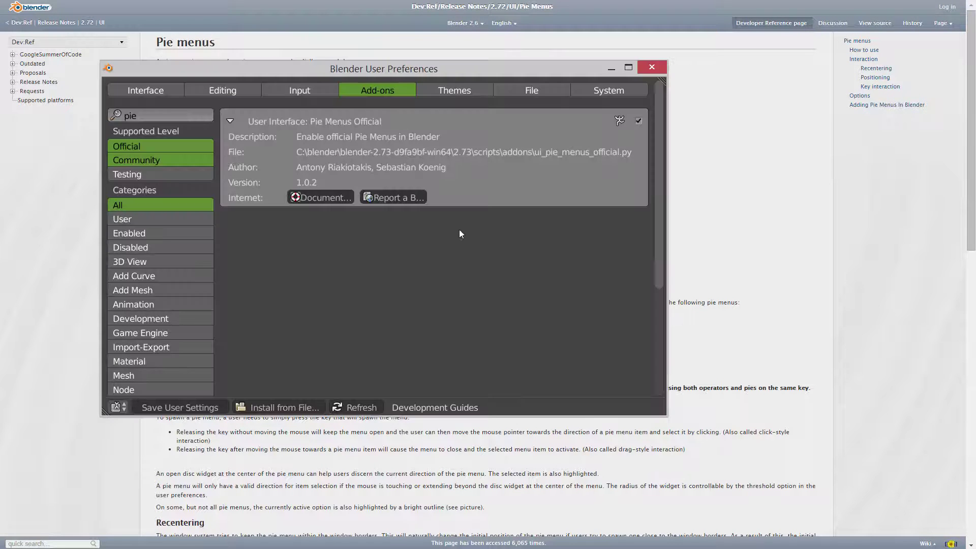
key(alt+Tab)
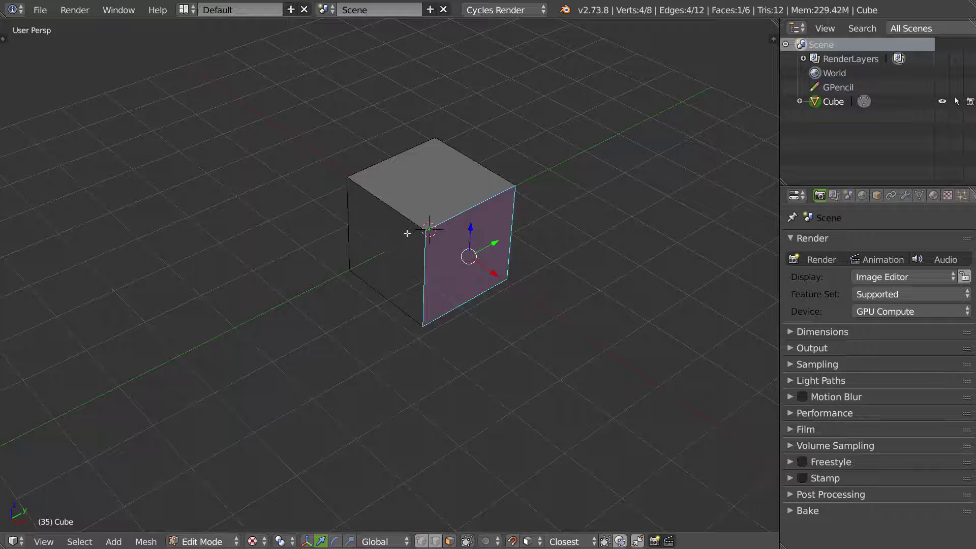
key(ctrl+shift+Tab)
click(427, 205)
- Check the pivot pie's shortcut in the browser documentation and return to the Blender viewport
key(alt+Tab)
key(alt+Tab)
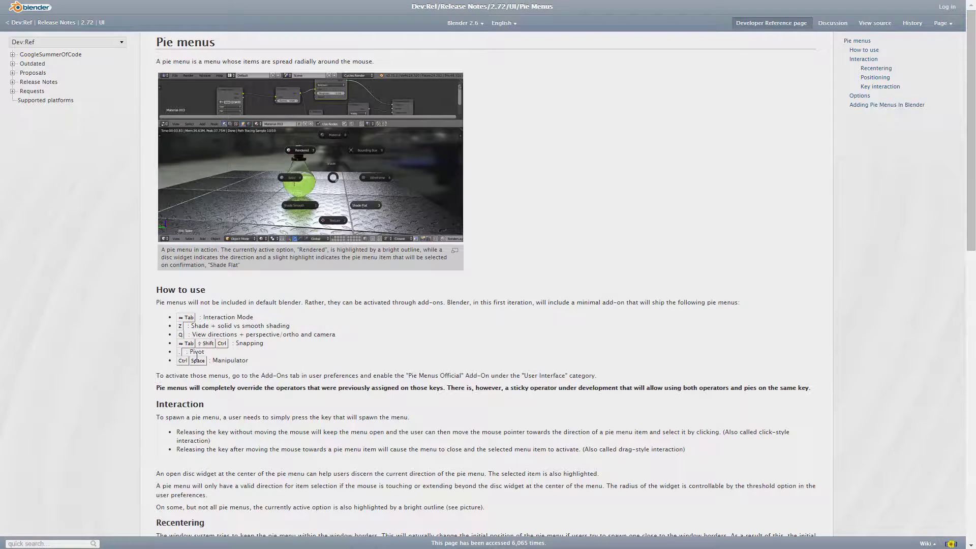
key(alt+Tab)
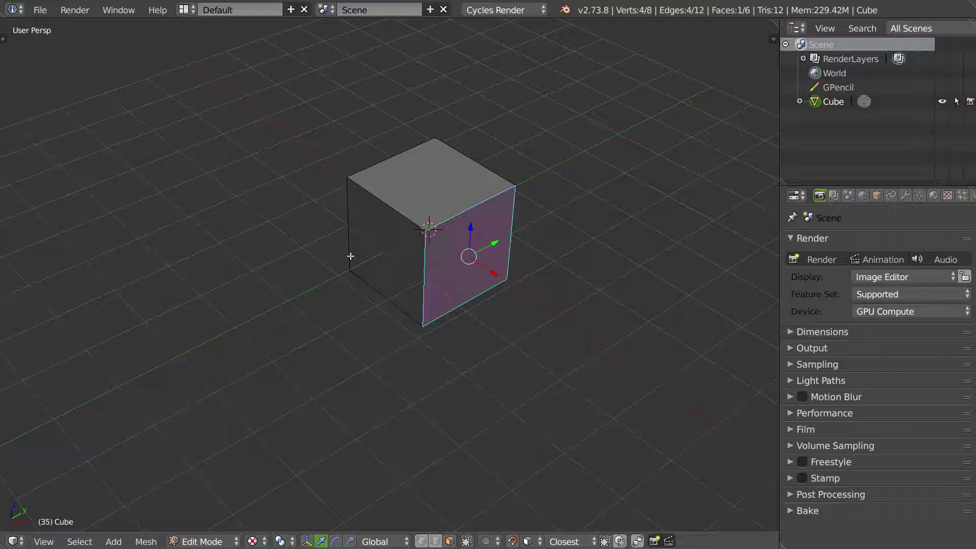
- Set the pivot point to Bounding Box Center and bring up the pivot pie without choosing an option
key(KP_Decimal)
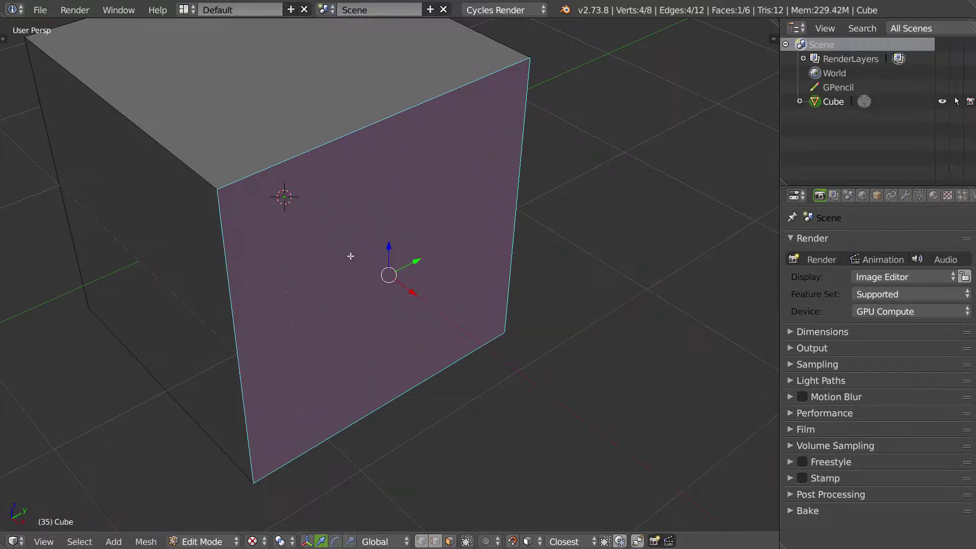
key(comma)
middle_drag(351, 325, 351, 312)
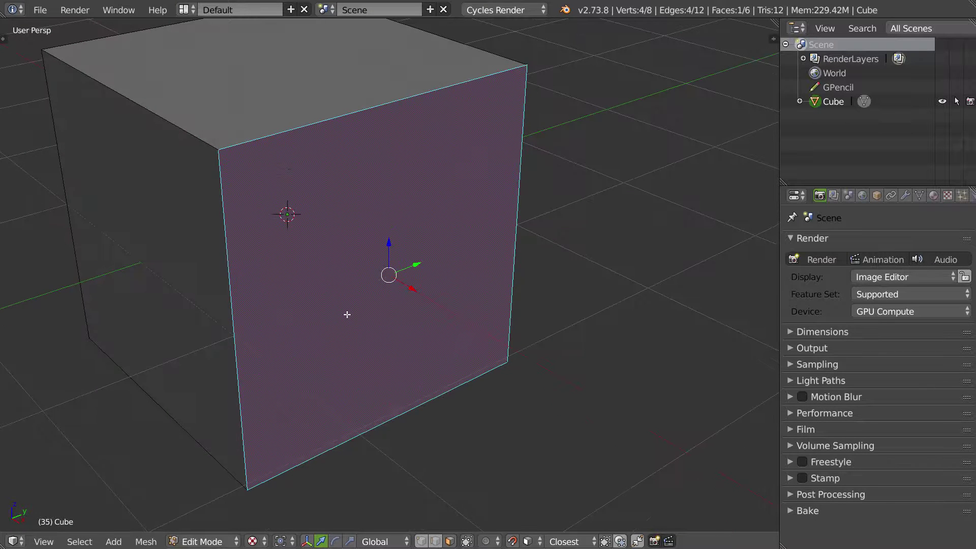
key(period)
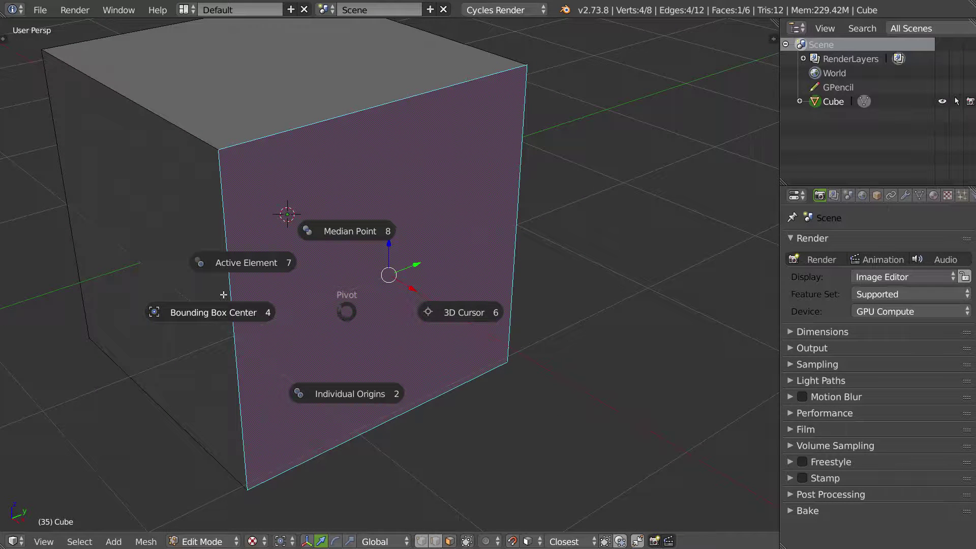
key(Escape)
- Check the manipulator pie's shortcut in the browser documentation and try that pie in the Blender viewport
key(alt+Tab)
key(alt+Tab)
key(alt+Tab)
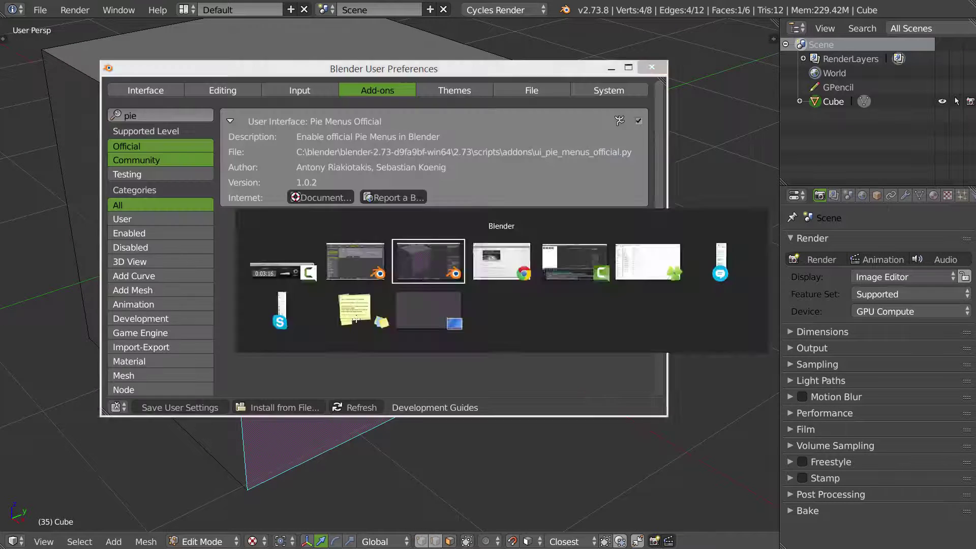
key(alt+Tab)
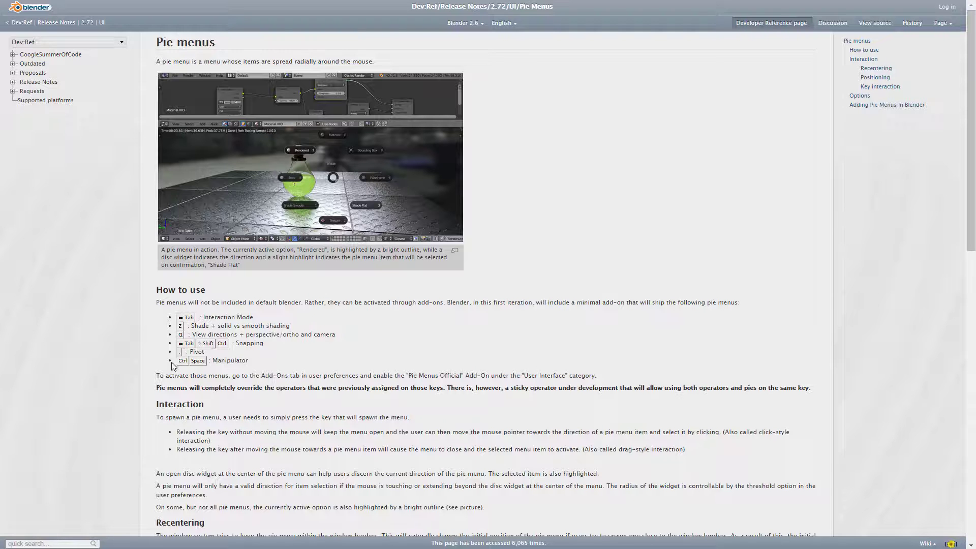
key(alt+Tab)
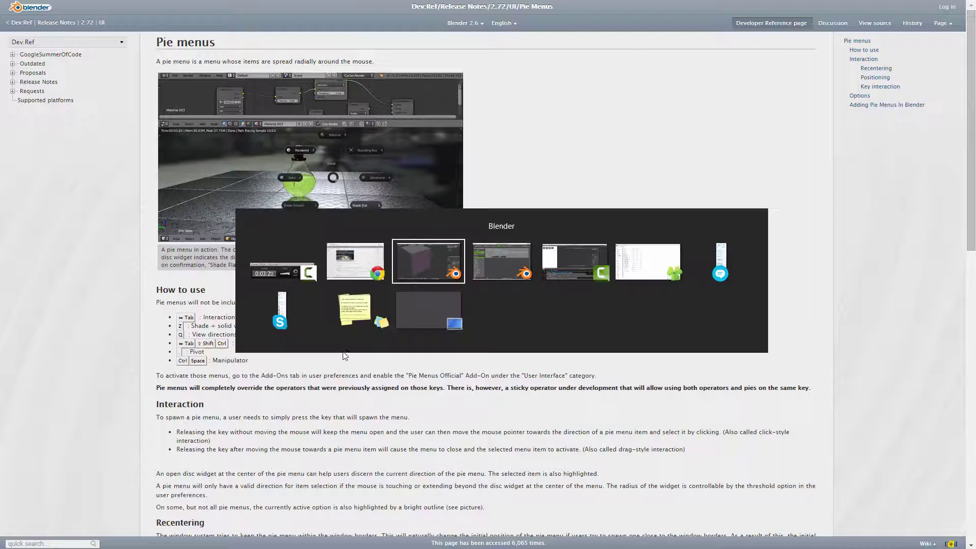
key(ctrl+space)
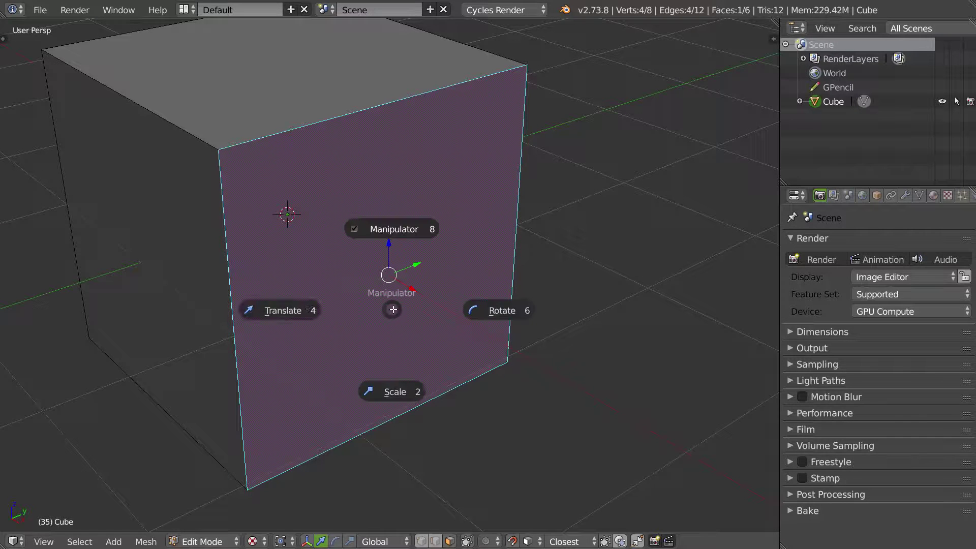
middle_drag(451, 240, 456, 289)
scroll(463, 294, down, 1)
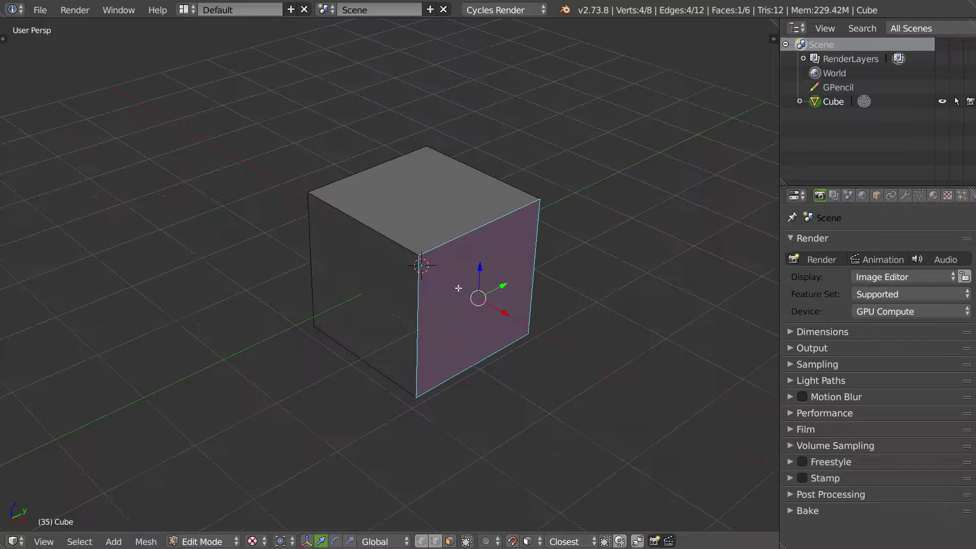
- Switch the cube to Object Mode with the mode pie and disable the Pie Menus Official add-on
key(Tab)
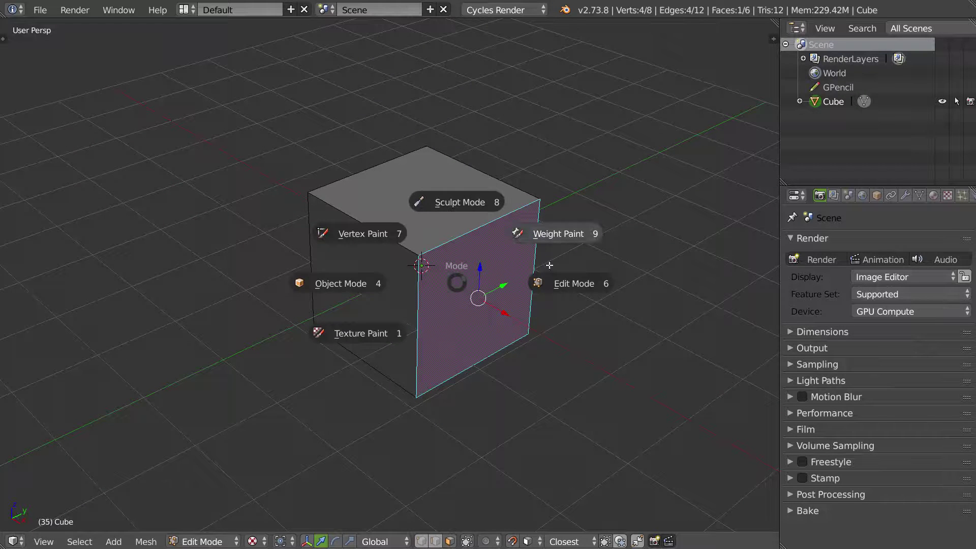
click(351, 284)
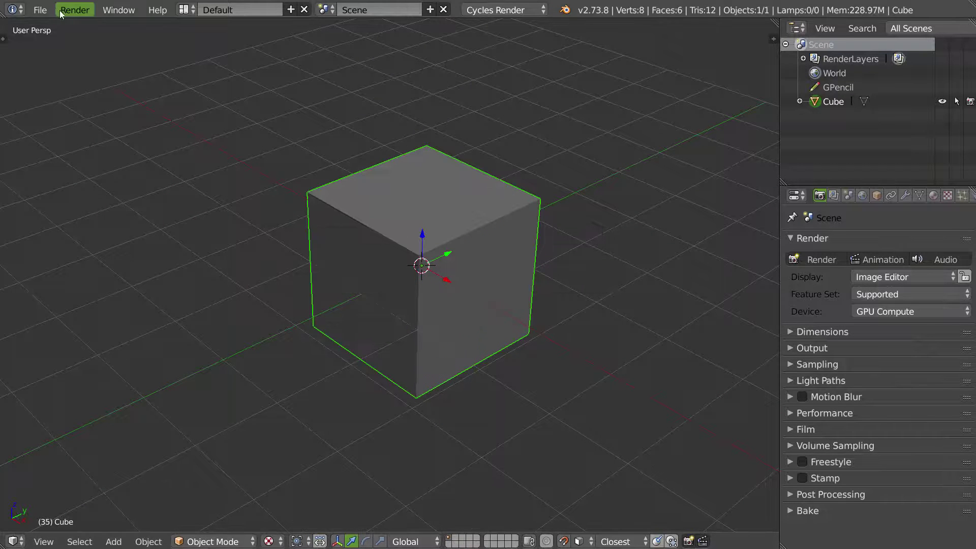
key(alt+Tab)
key(alt+Tab)
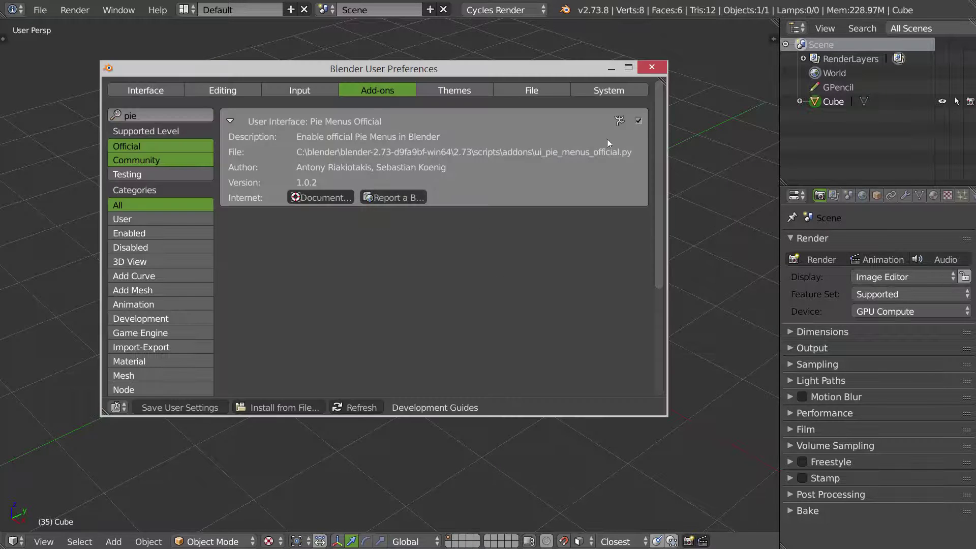
click(639, 121)
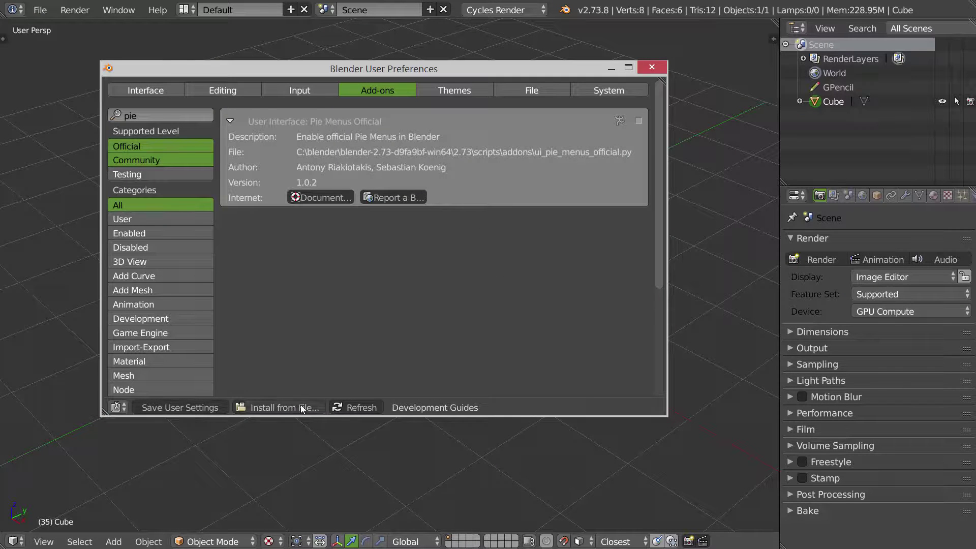
- Install the add-on file wazou_pie_menus.py from the folder E:\_Blender\addons_blender\perso\WIP
click(278, 407)
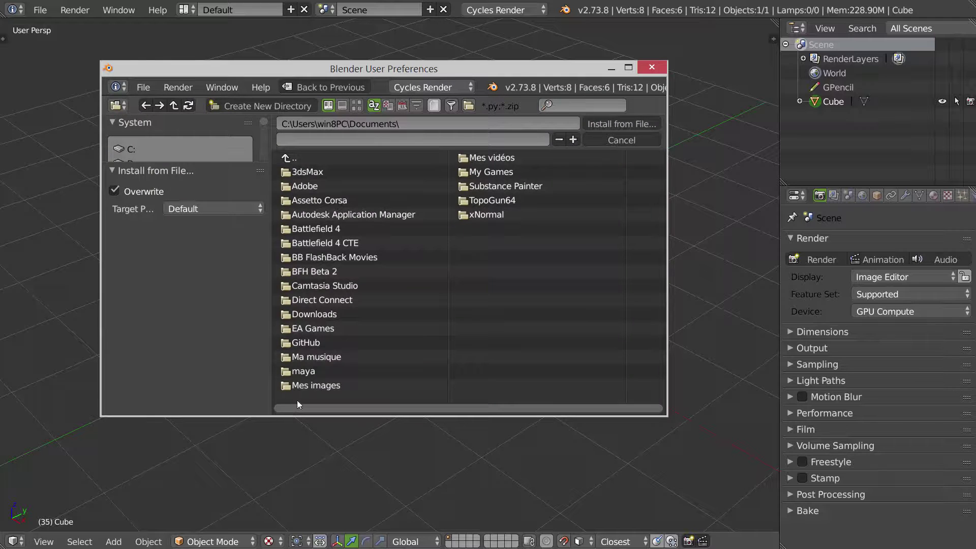
scroll(262, 124, down, 2)
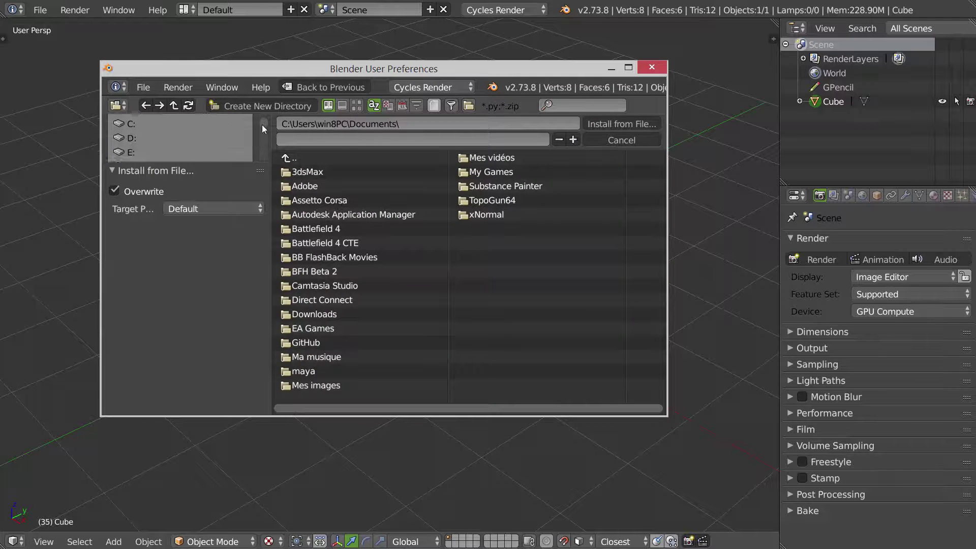
click(133, 145)
double_click(322, 182)
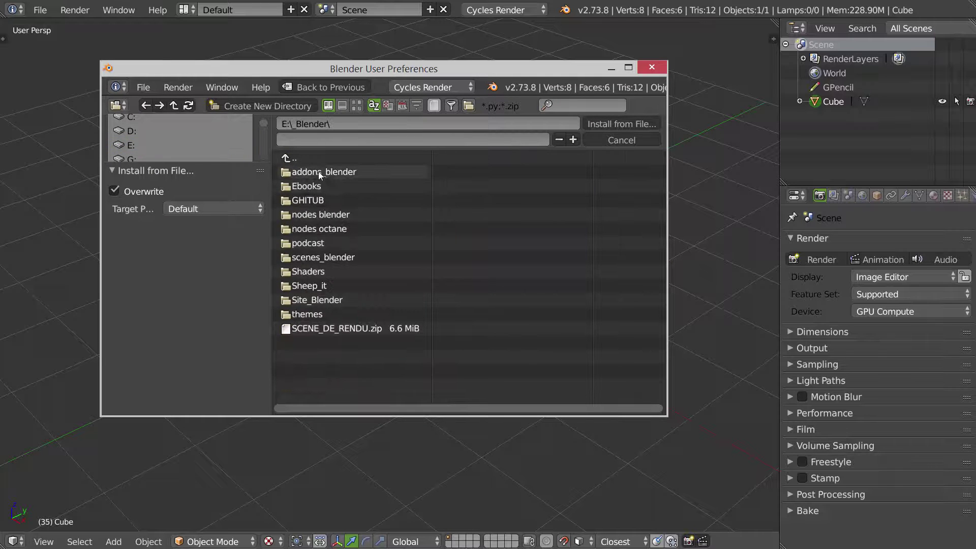
double_click(319, 173)
double_click(305, 214)
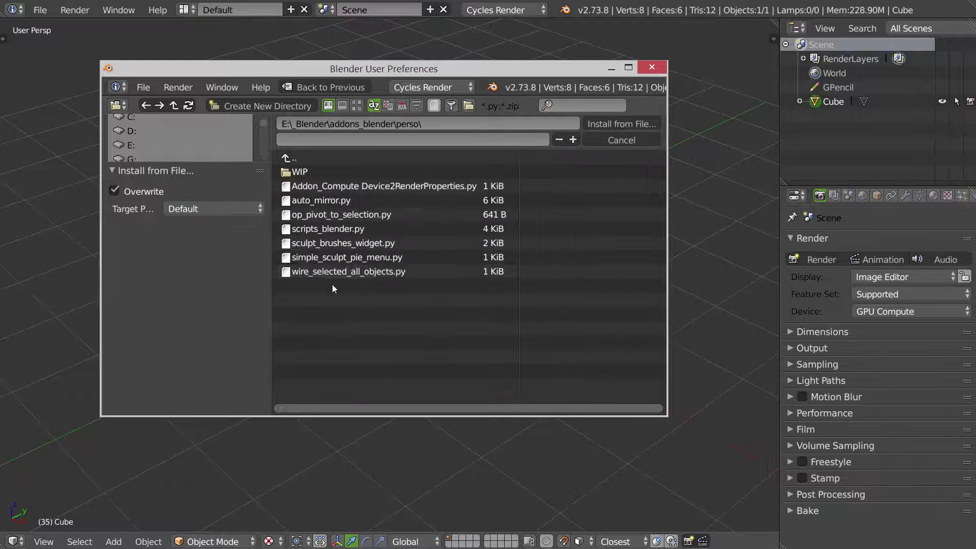
double_click(300, 172)
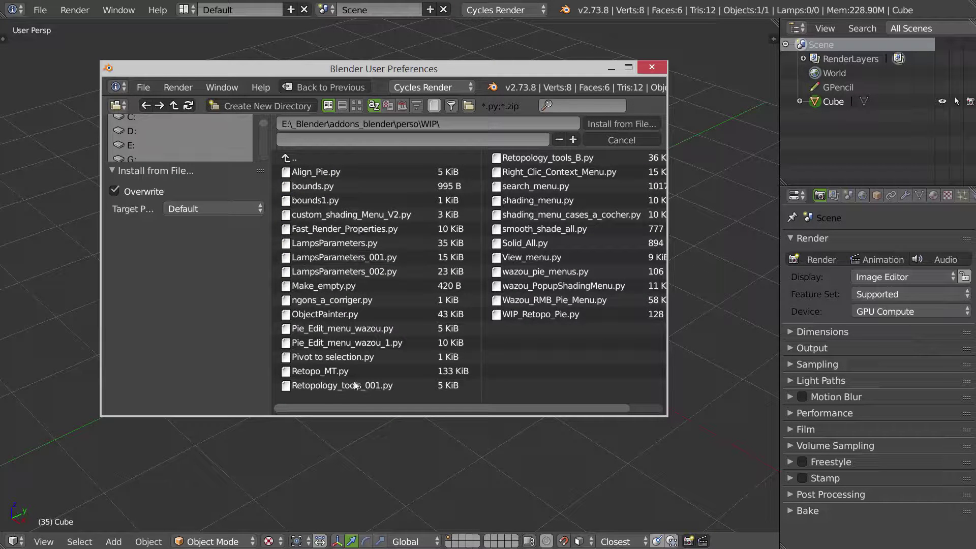
click(552, 273)
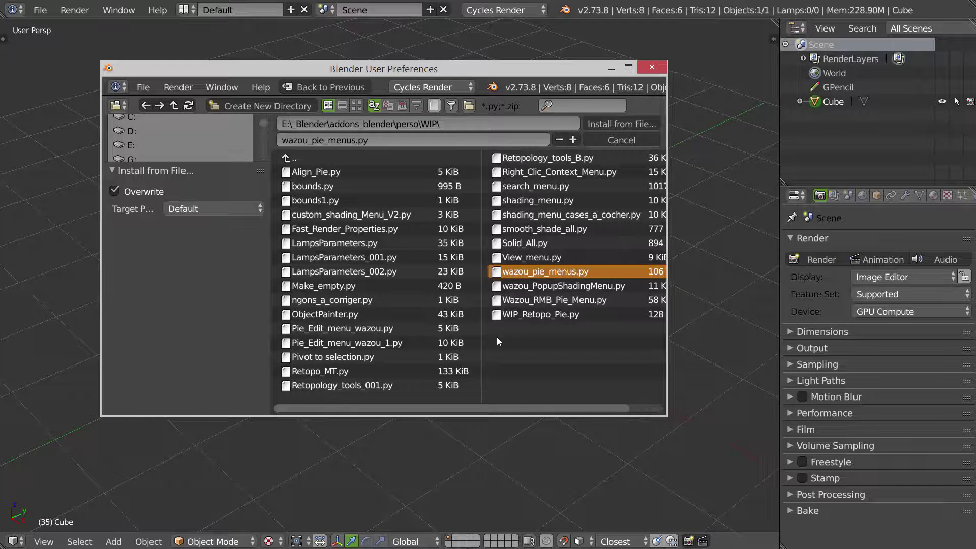
click(617, 123)
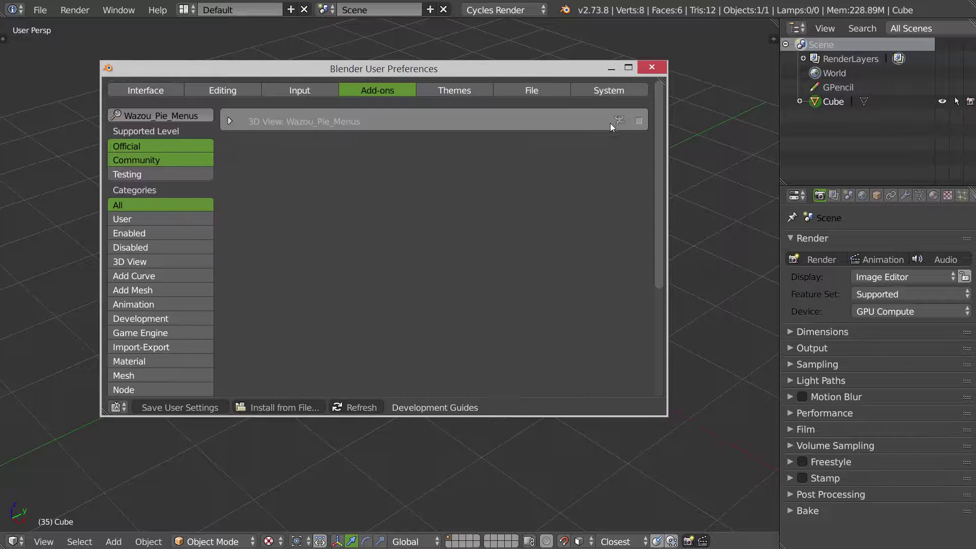
- Enable the Wazou_Pie_Menus add-on, save the user settings and close the preferences
click(638, 121)
click(161, 407)
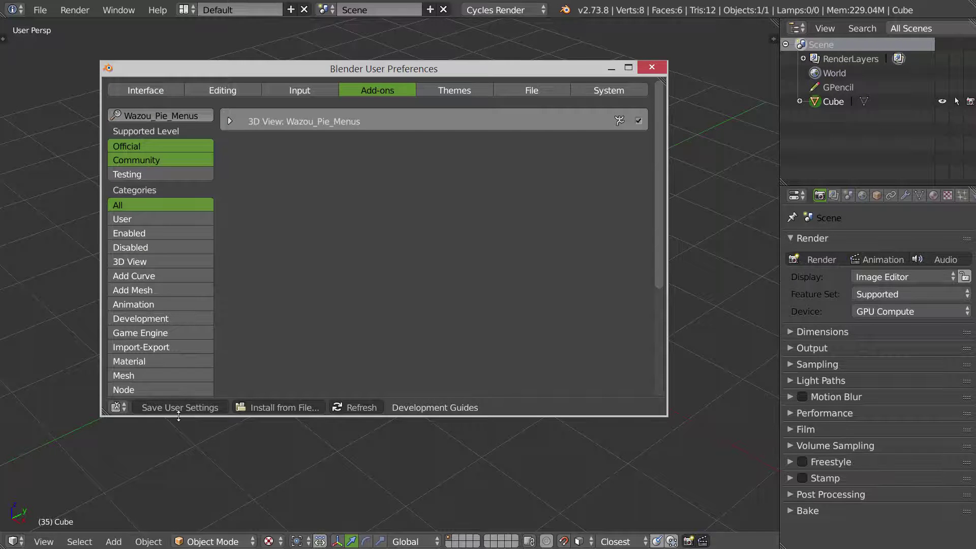
click(652, 67)
- Look over the Select Mode pie on the cube and switch it to Edit Mode
key(Tab)
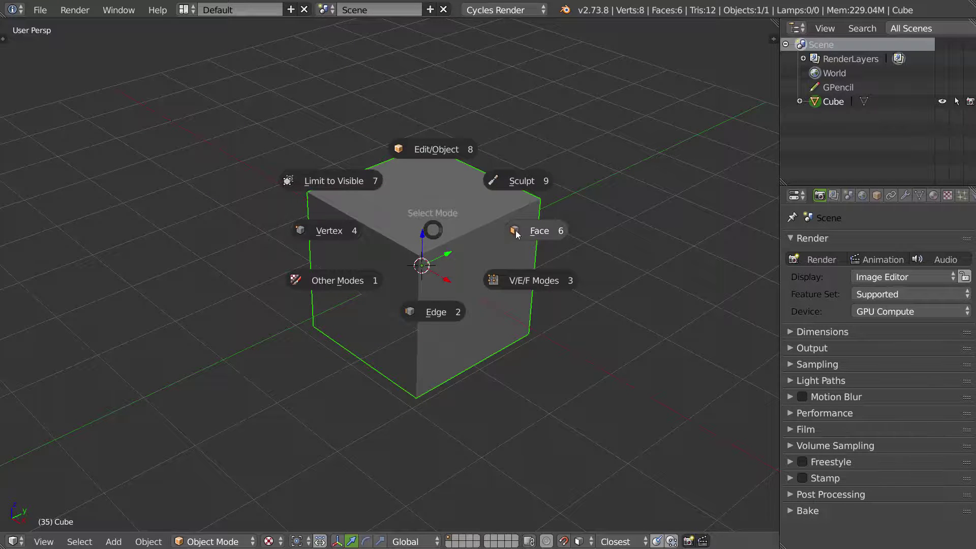
key(Escape)
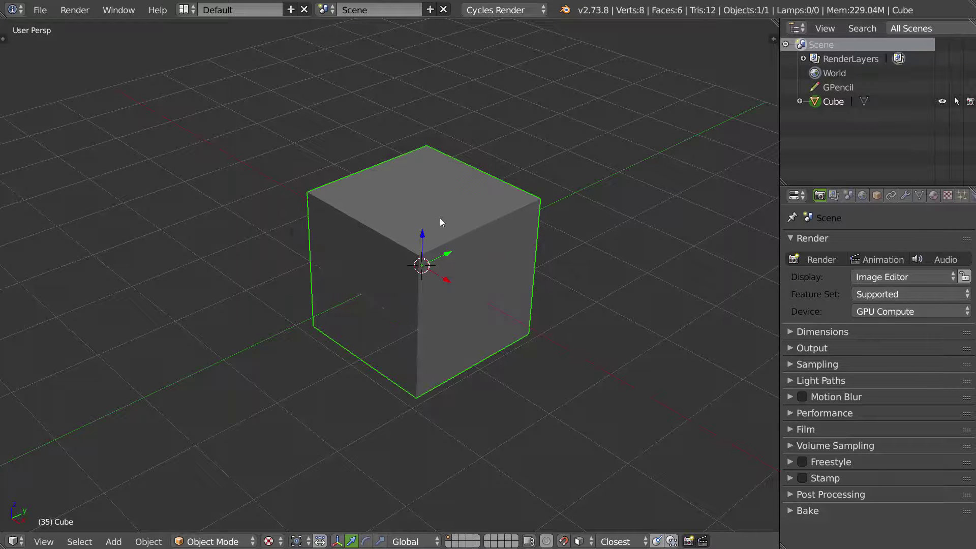
key(Tab)
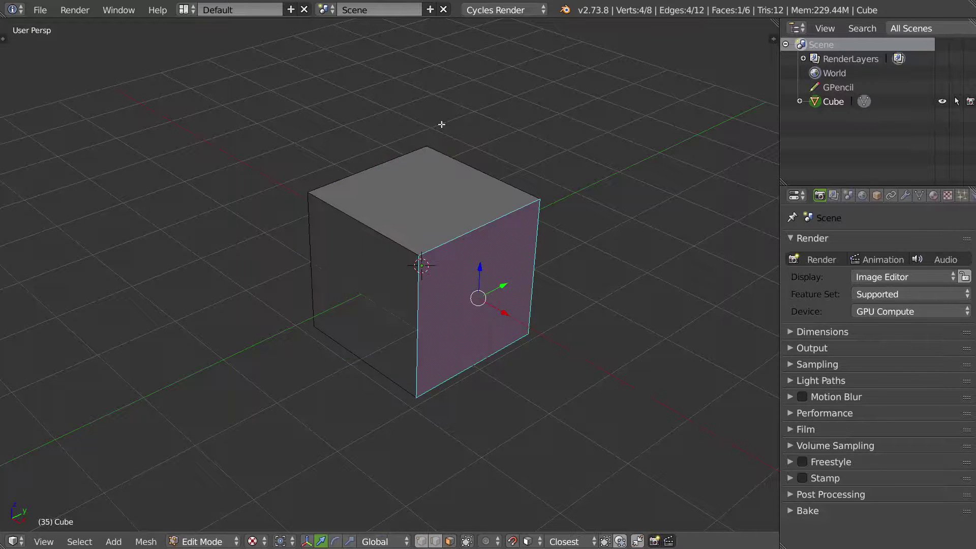
- Try the Select Mode pie on the cube, changing the mesh selection mode and toggling between Edit and Object Mode
key(ctrl+Tab)
click(441, 174)
key(Tab)
key(Escape)
key(ctrl+Tab)
key(Tab)
key(Tab)
key(Tab)
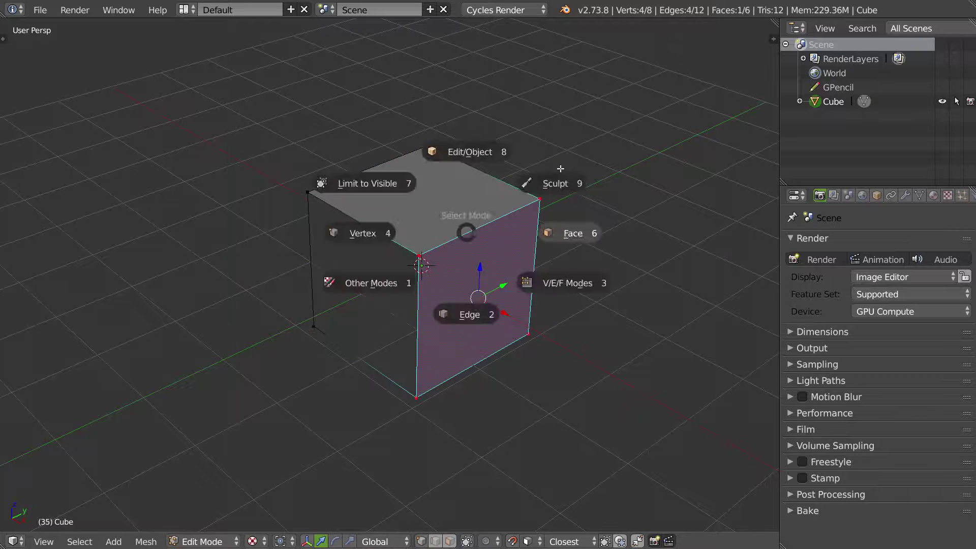
- Use the Select Mode pie to alternate between vertex, edge and face selection, picking different elements of the cube
key(ctrl+Tab)
right_click(305, 200)
key(ctrl+Tab)
right_click(422, 238)
right_click(451, 265)
right_click(389, 287)
key(ctrl+Tab)
right_click(418, 285)
right_click(468, 228)
- Toggle the cube's mode with the pie, select its top face in Edit Mode and return to Object Mode
key(Tab)
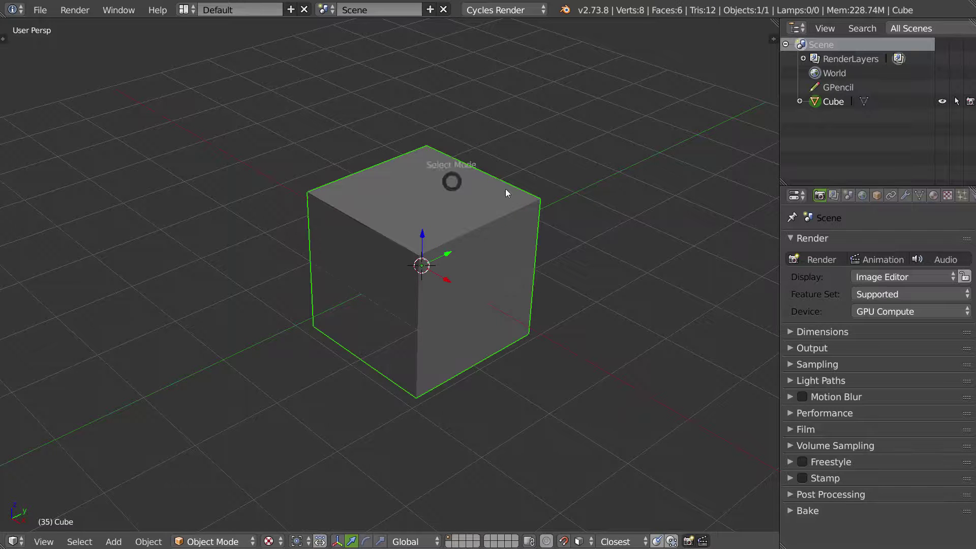
key(Tab)
right_click(477, 219)
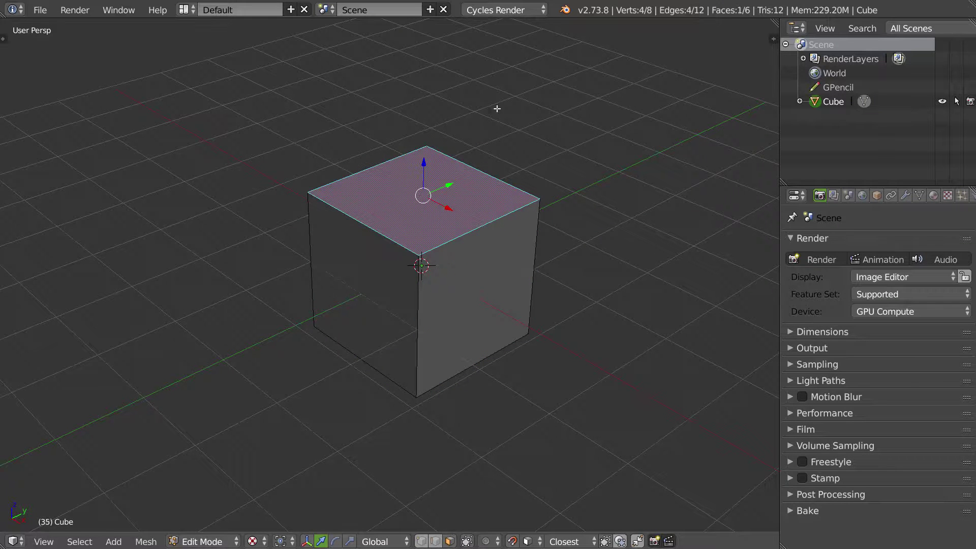
middle_drag(418, 266, 464, 225)
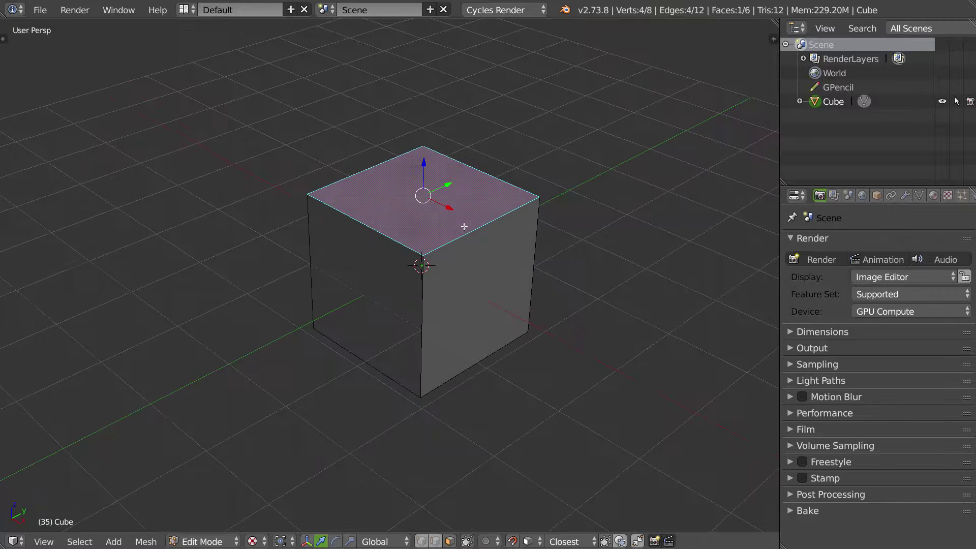
key(Tab)
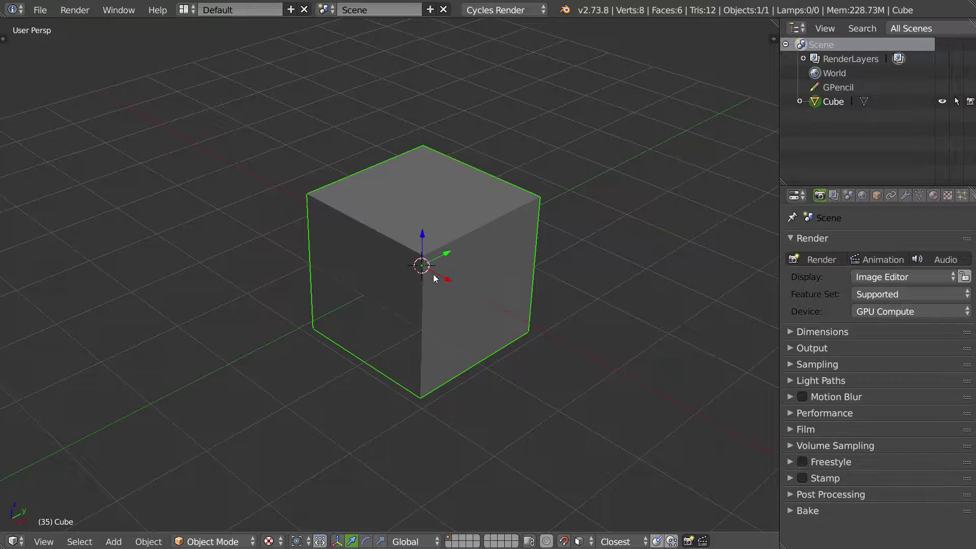
- Open the input section of the user preferences and filter the key map by the name "sear"
key(space)
key(Escape)
click(40, 10)
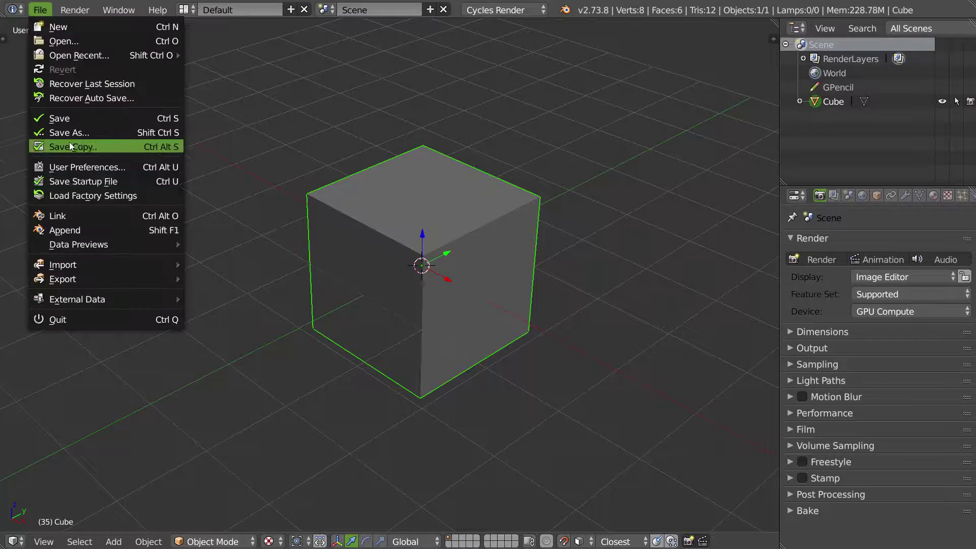
click(87, 166)
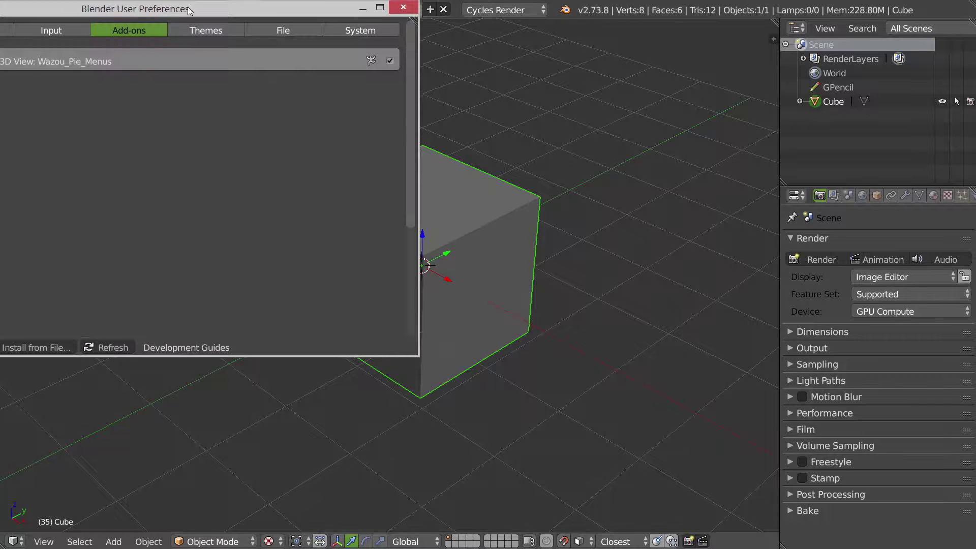
drag(186, 7, 459, 75)
click(321, 98)
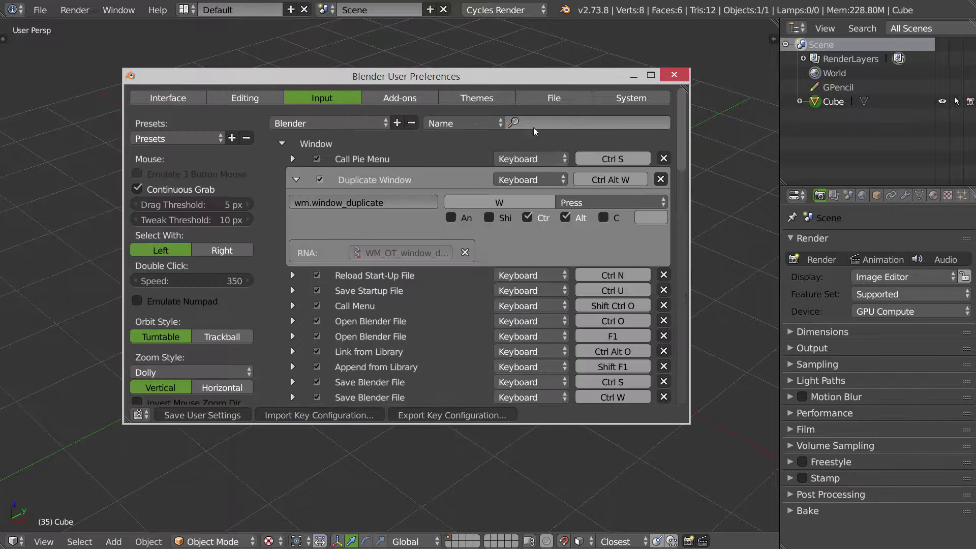
click(585, 123)
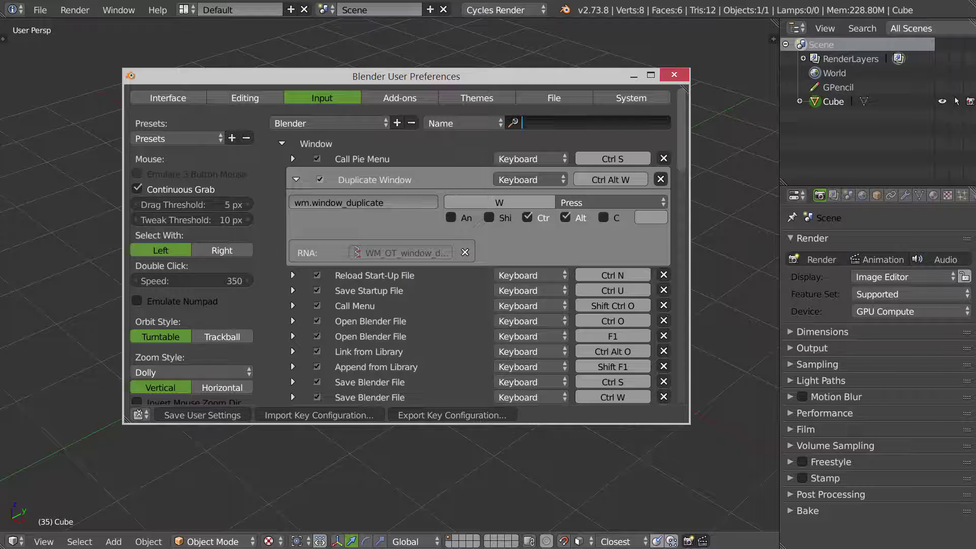
text(sear)
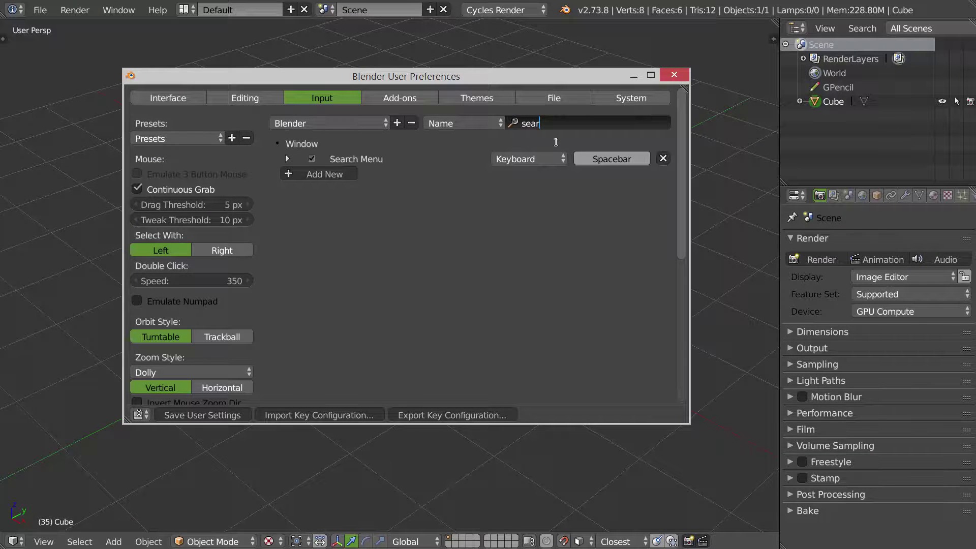
- Set the Search Menu shortcut to Shift Ctrl Z and close the preferences
click(287, 159)
click(287, 159)
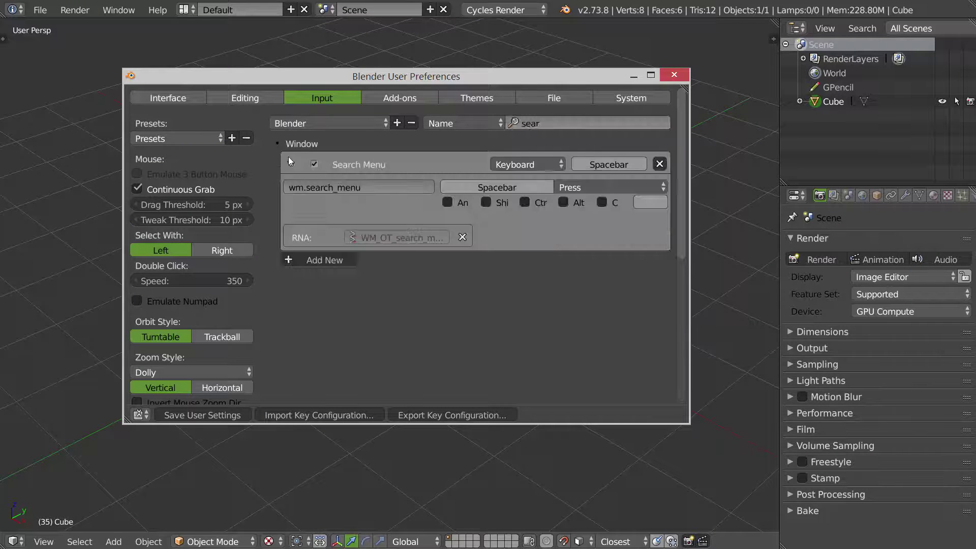
click(534, 202)
click(491, 202)
click(518, 186)
key(z)
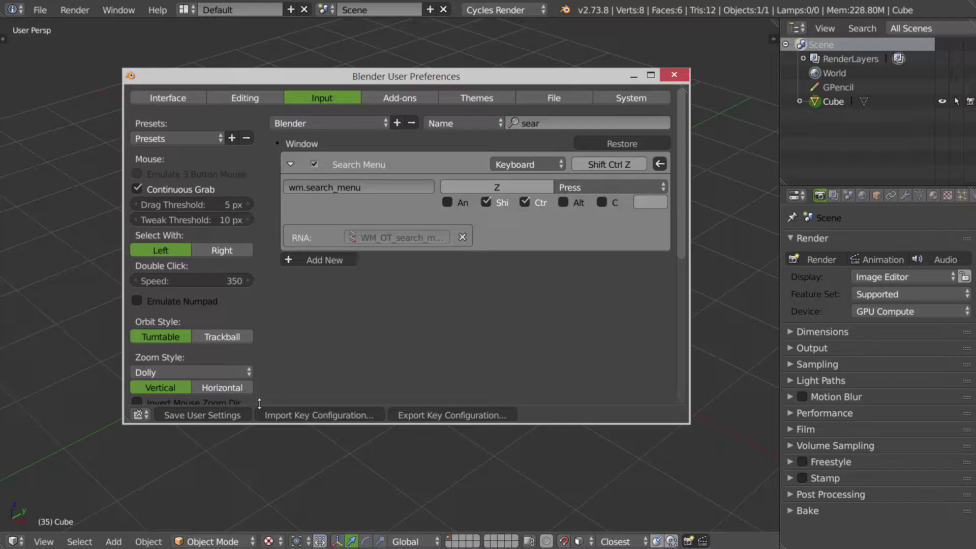
click(686, 76)
- Use the Pie Views menu to split the 3D view vertically, join the areas again and split it horizontally
key(space)
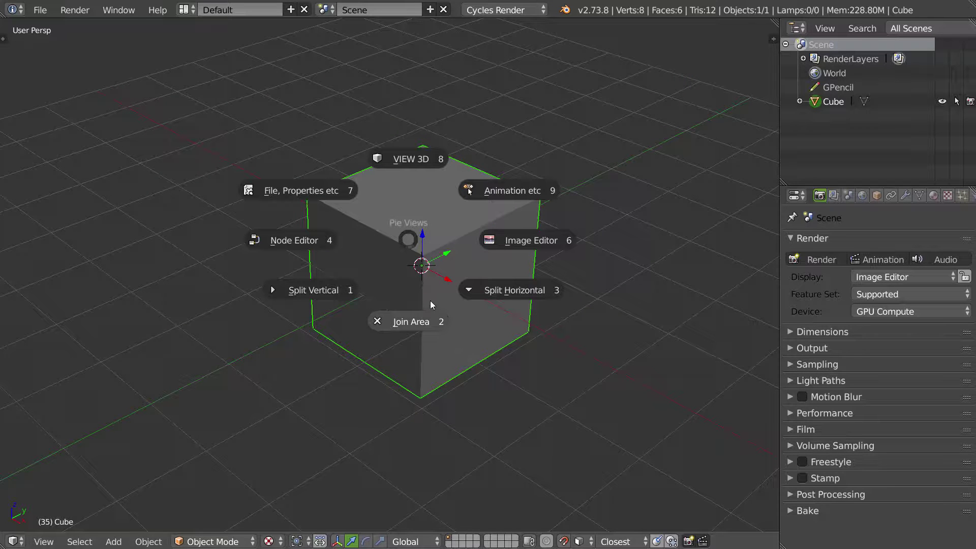
click(303, 293)
key(space)
click(432, 315)
key(space)
click(496, 292)
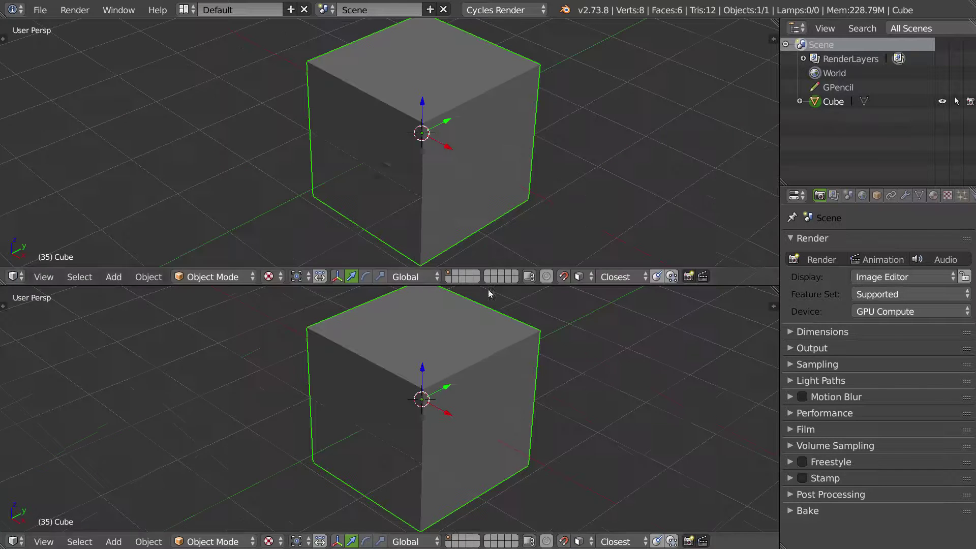
- Cycle the upper split area through other editors, including the Image Editor and the Node Editor
key(shift+F10)
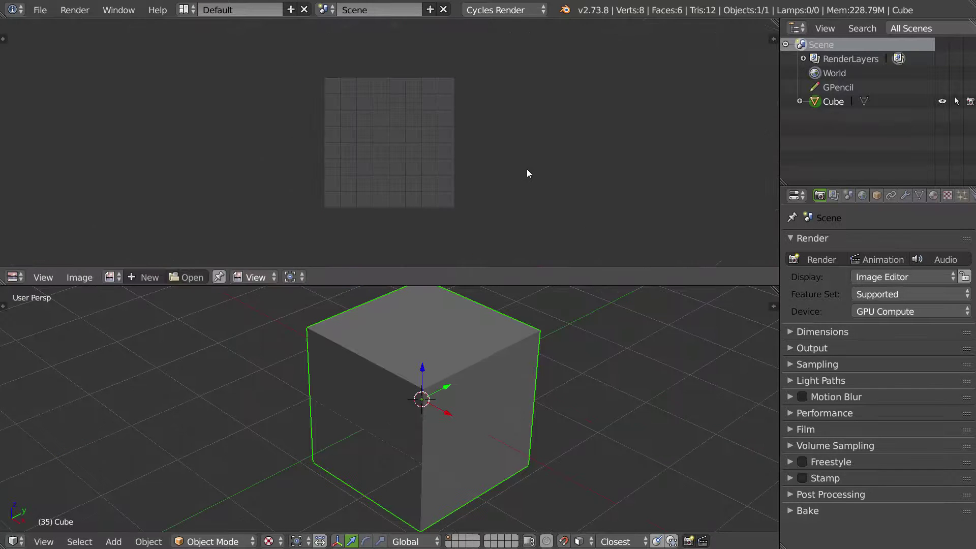
click(511, 149)
click(412, 150)
key(shift+F5)
key(shift+F3)
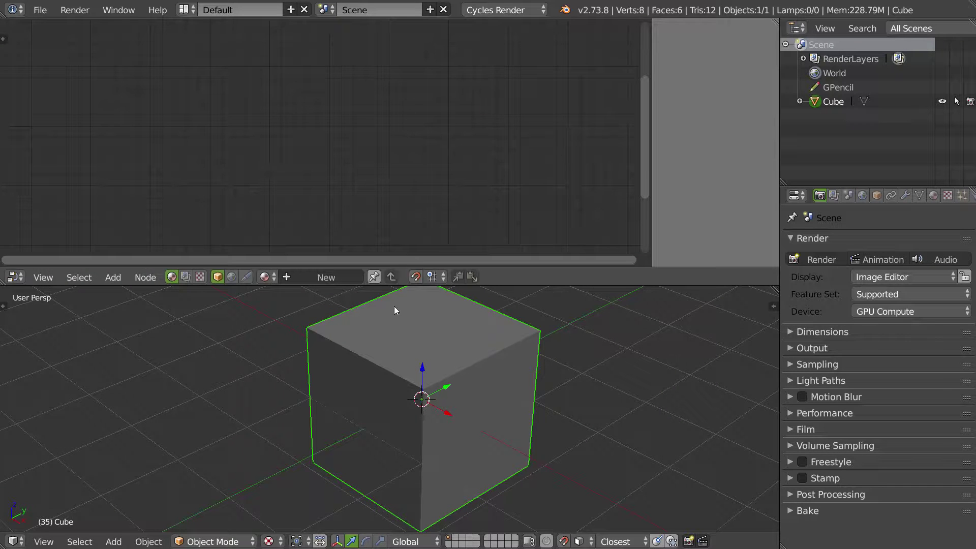
- Restore the single full 3D view in place of the split areas and look over the Pie Views menu
key(ctrl+Up)
key(shift+F5)
middle_drag(454, 264, 442, 261)
key(ctrl+alt+space)
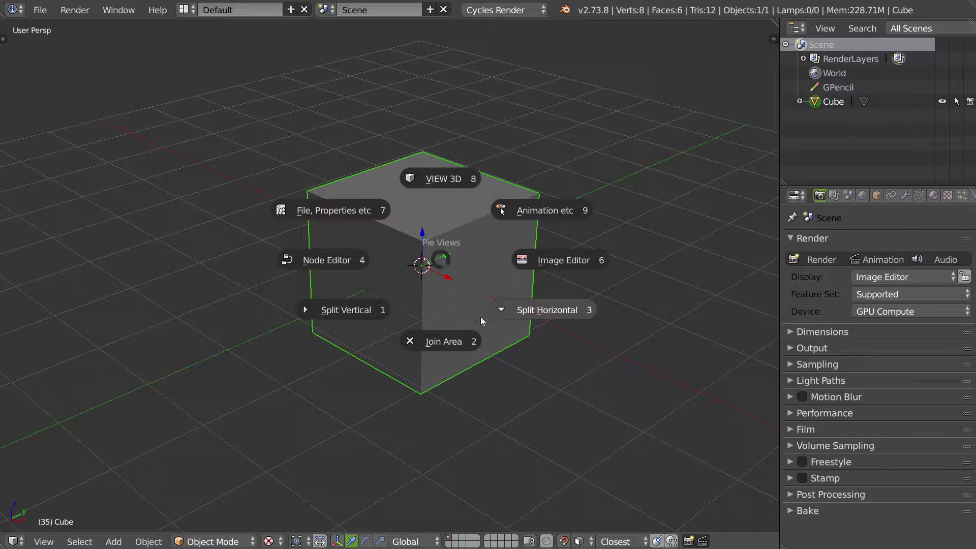
key(Escape)
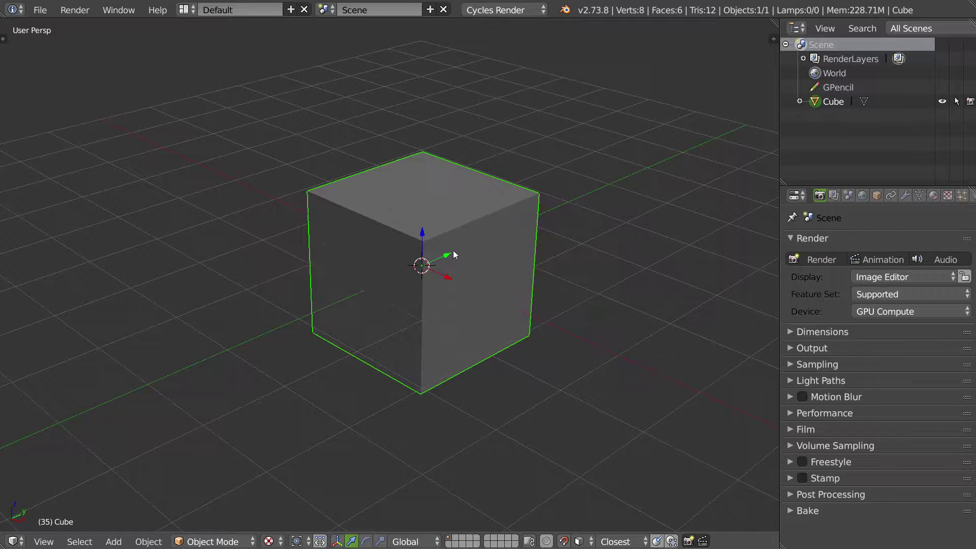
- Switch the cube to Edit Mode and look through the Pie Align and Pie Shading Object menus
key(Tab)
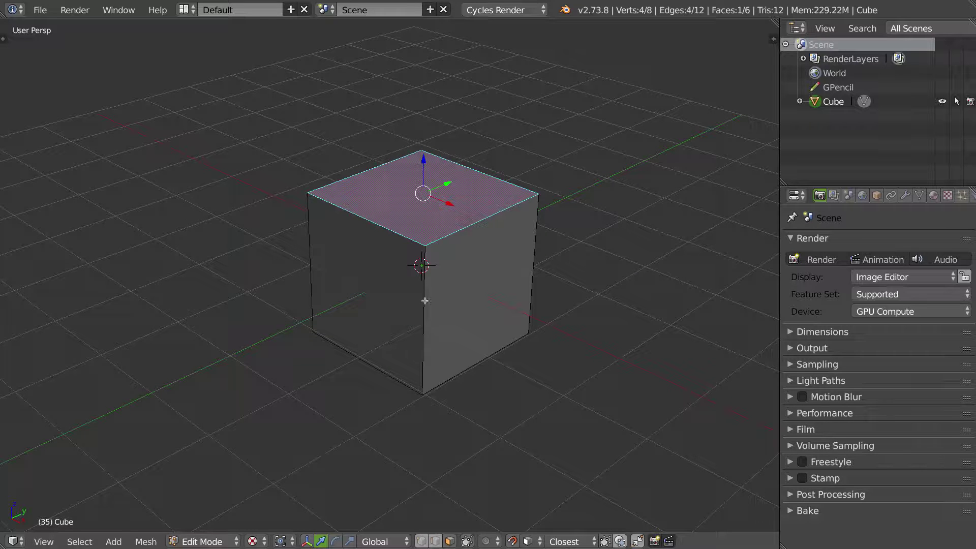
key(alt+x)
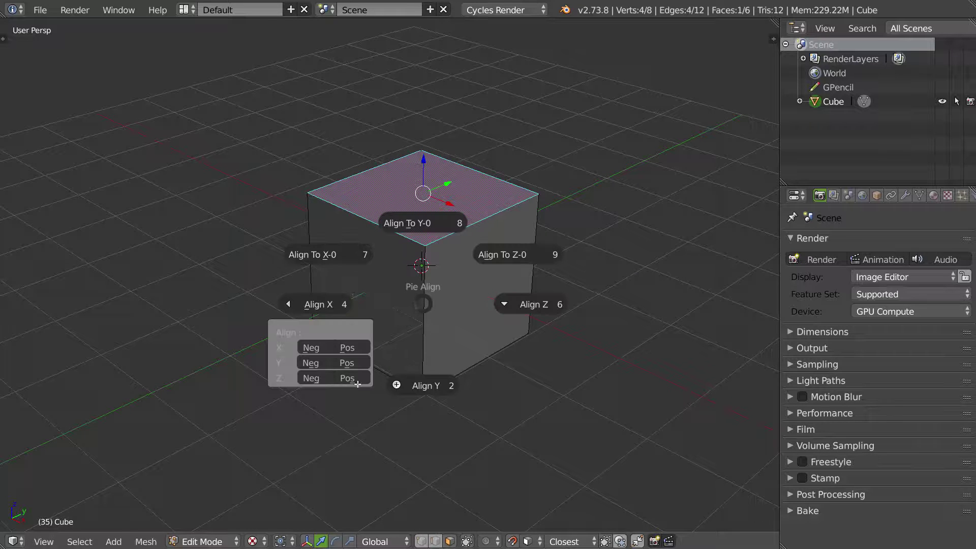
key(Escape)
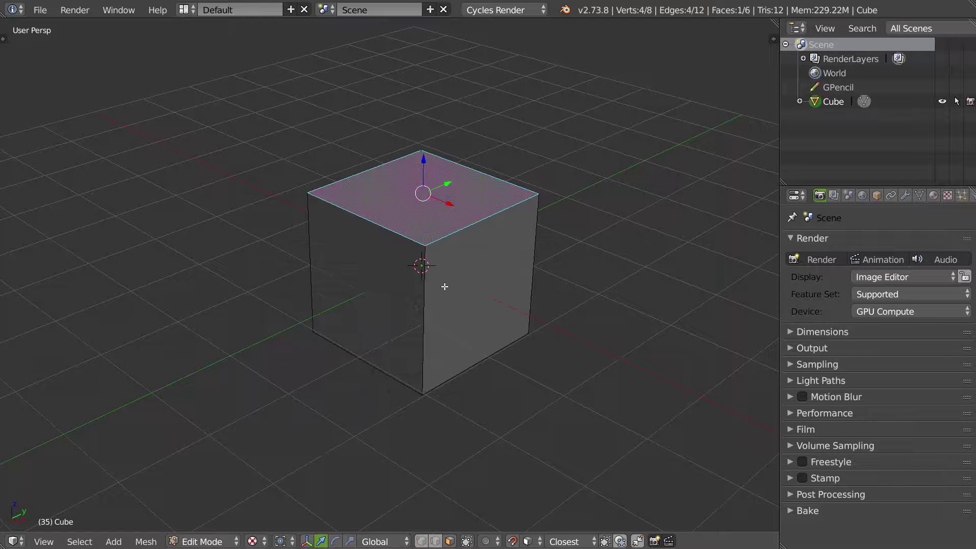
middle_drag(439, 290, 416, 244)
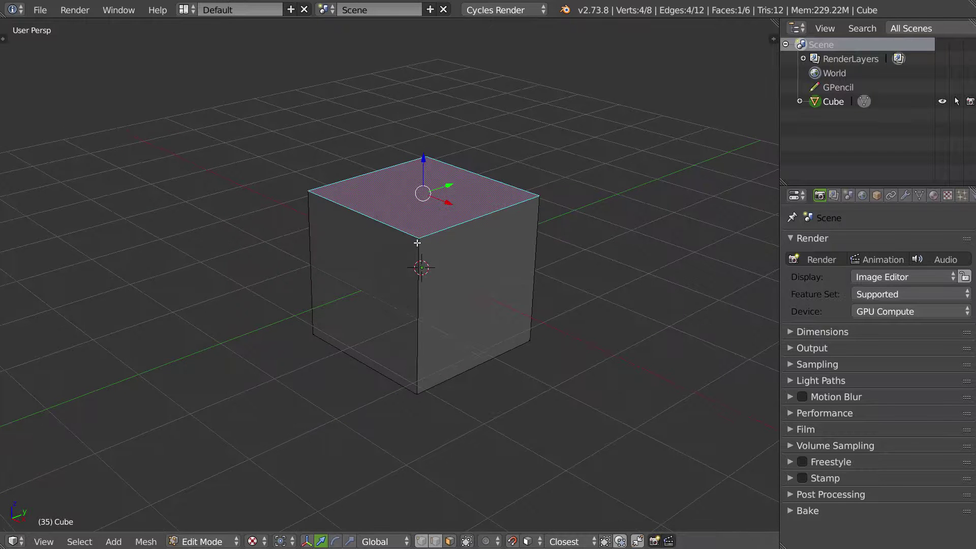
key(z)
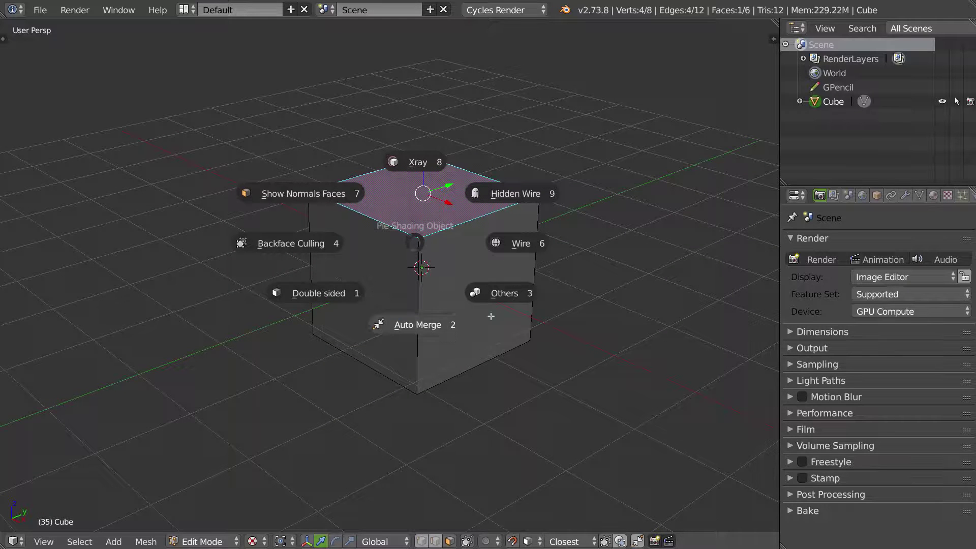
click(473, 249)
- Install the add-on file Wazou_RMB_Pie_Menu.py, enable Wazou Right clic Pie Menu and close the preferences
click(40, 10)
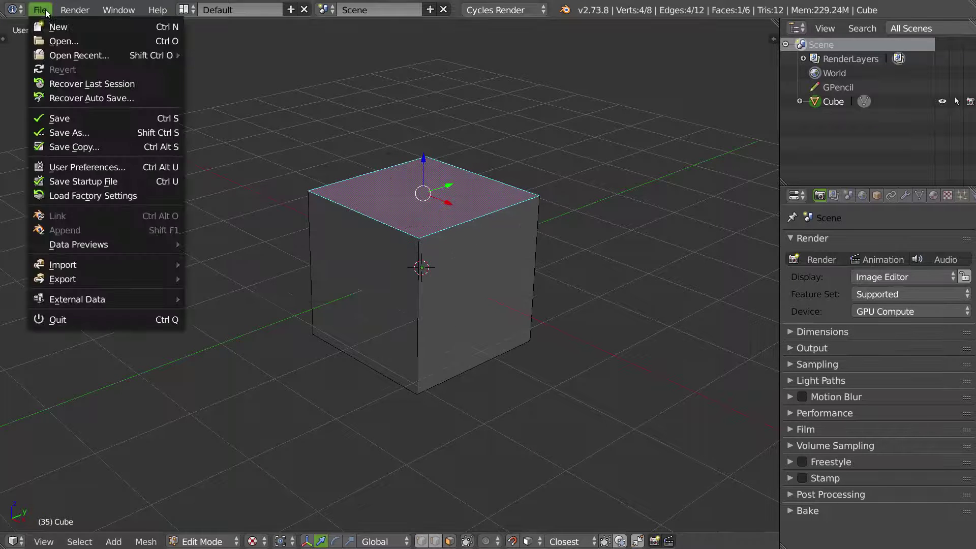
click(84, 165)
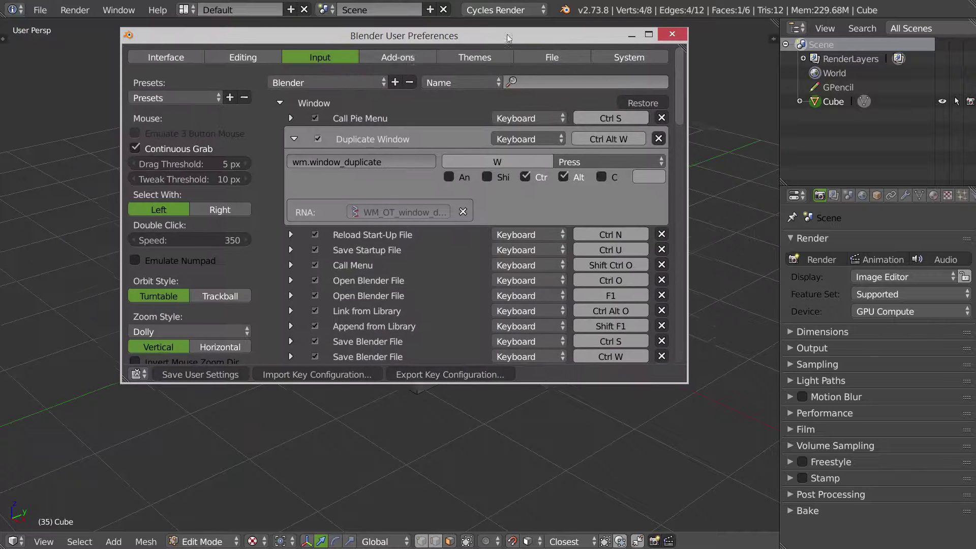
click(404, 56)
click(304, 374)
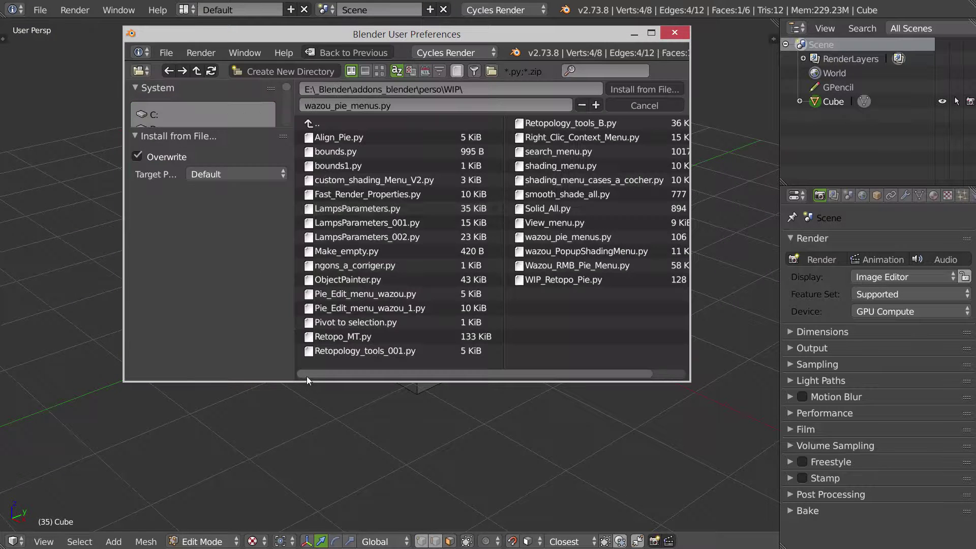
click(559, 265)
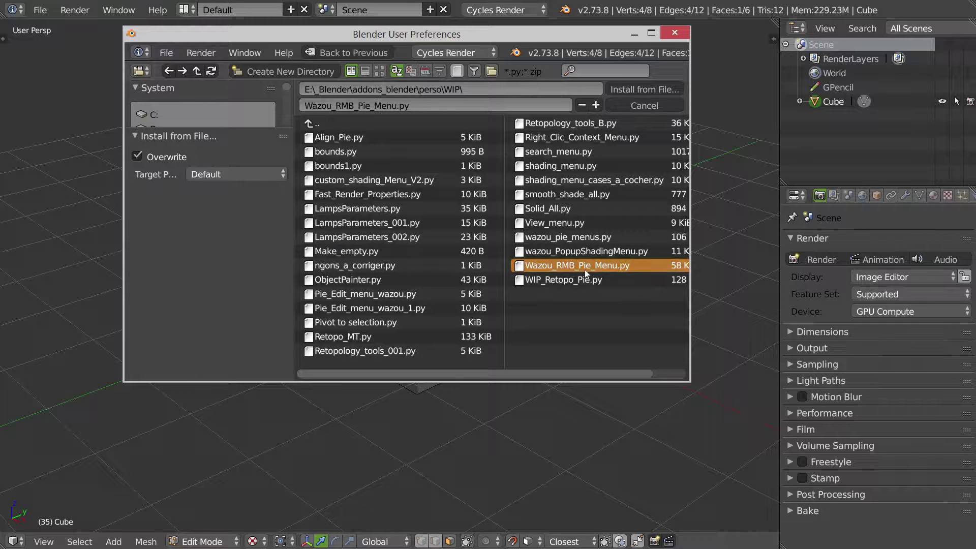
click(637, 89)
click(662, 87)
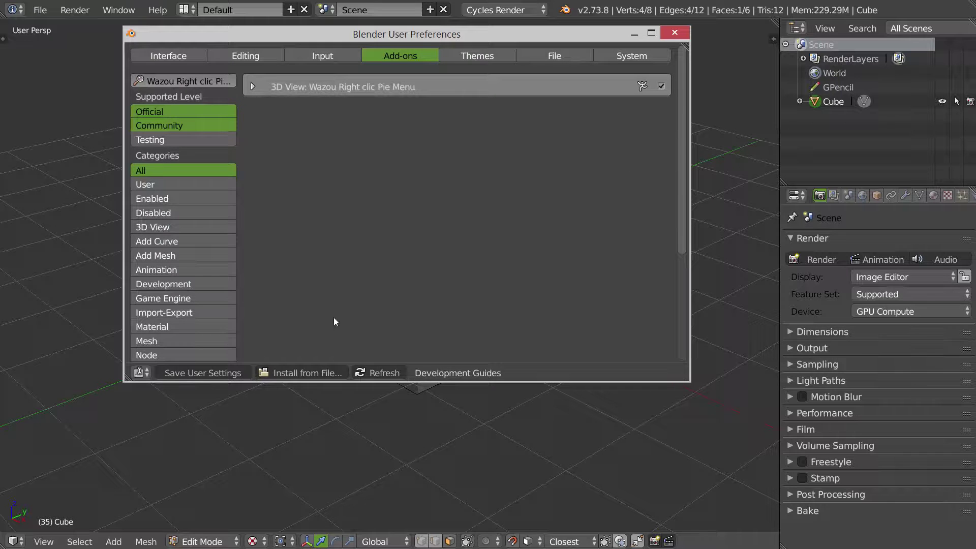
click(675, 33)
- Examine the commands offered by the Right Clic Menu pie for the cube's selected top face
right_click(448, 245)
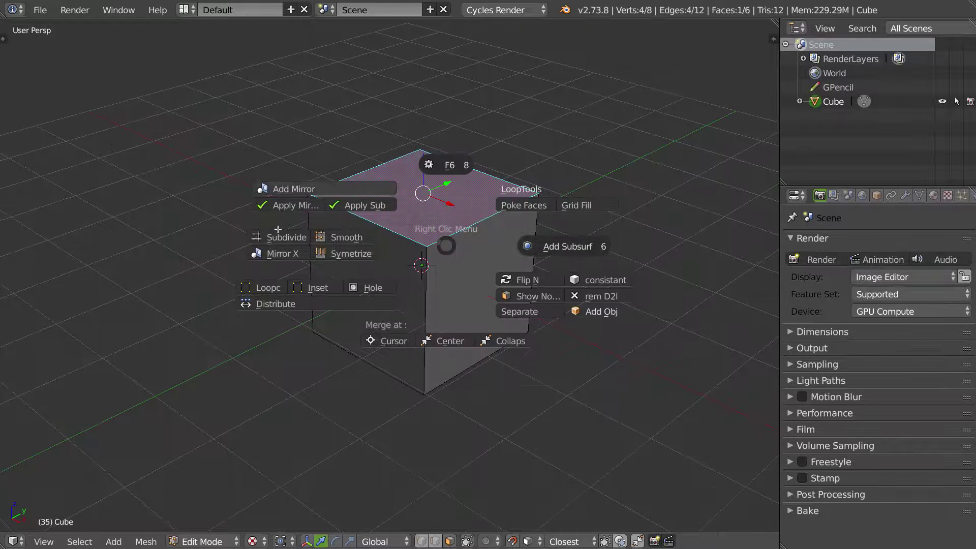
right_click(432, 269)
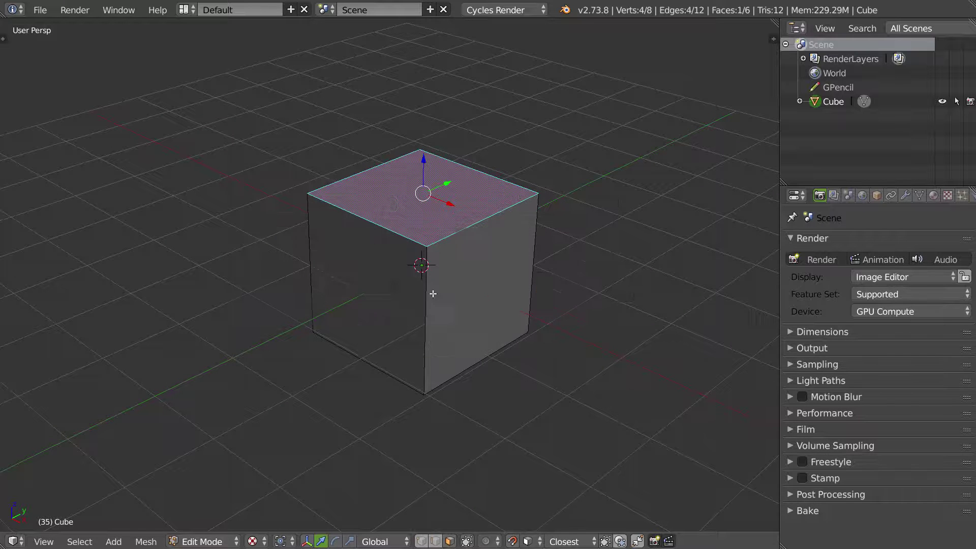
right_click(630, 229)
right_click(423, 272)
- Try a Subsurf modifier on the cube and undo it
middle_drag(431, 265, 458, 253)
click(181, 463)
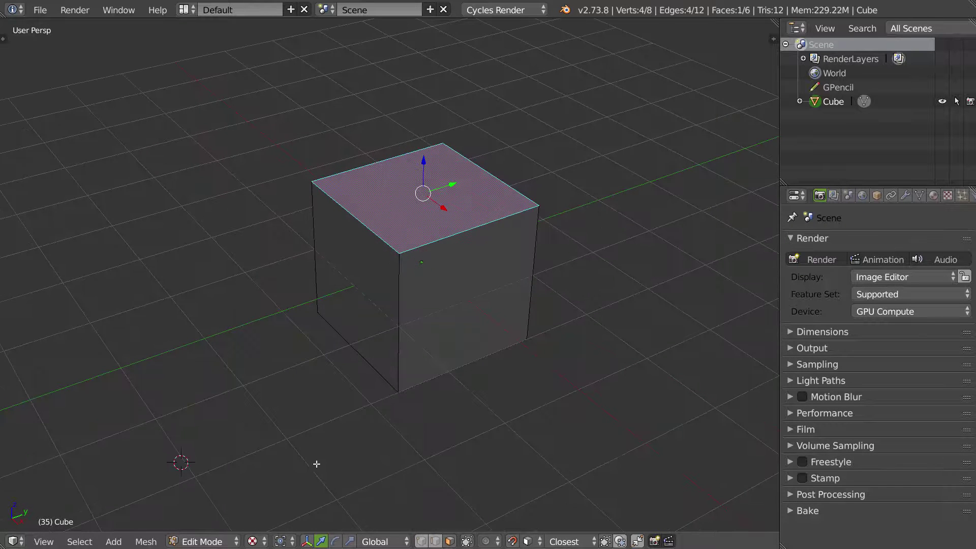
right_click(527, 237)
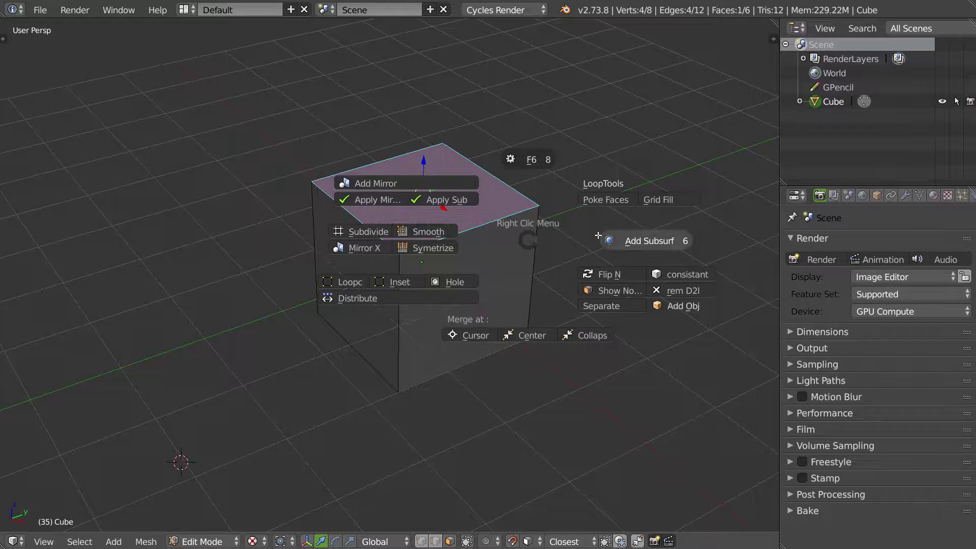
click(613, 275)
right_click(562, 264)
click(630, 304)
right_click(564, 275)
click(657, 274)
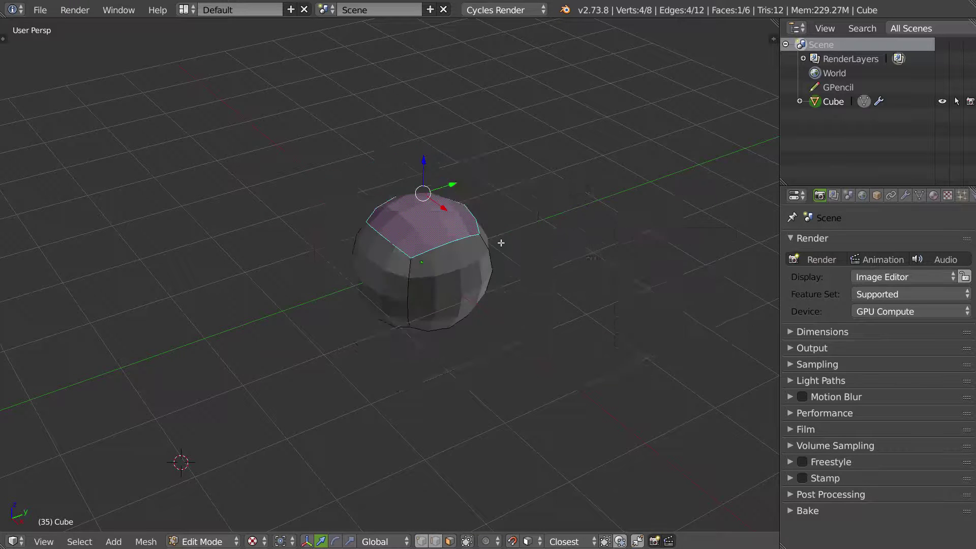
key(ctrl+z)
- Add a Mirror modifier to the cube and select all of its mesh
right_click(555, 265)
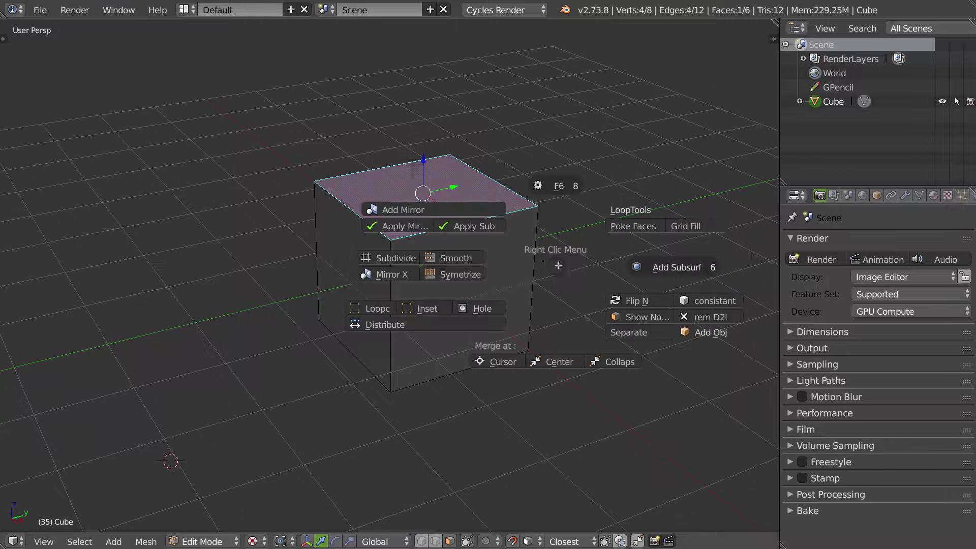
click(401, 209)
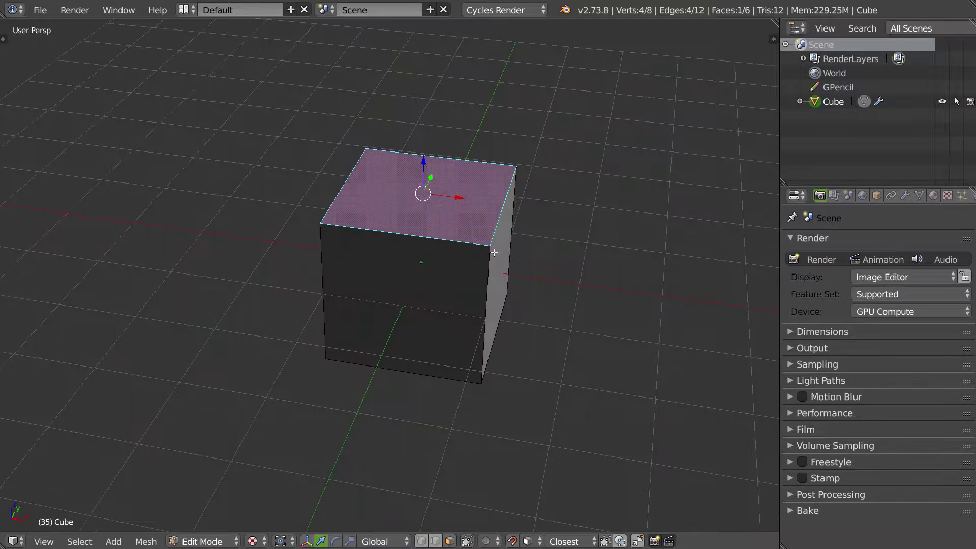
key(a)
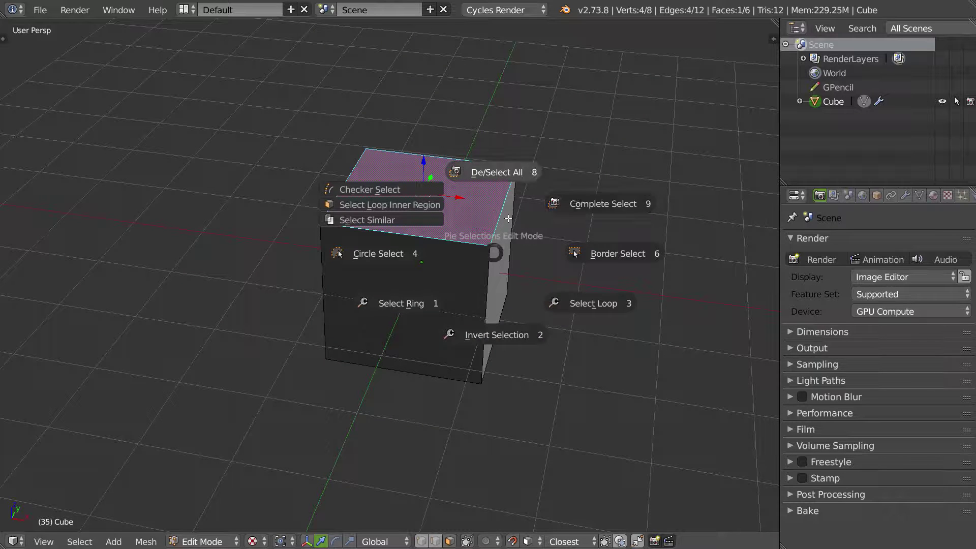
right_click(507, 218)
key(a)
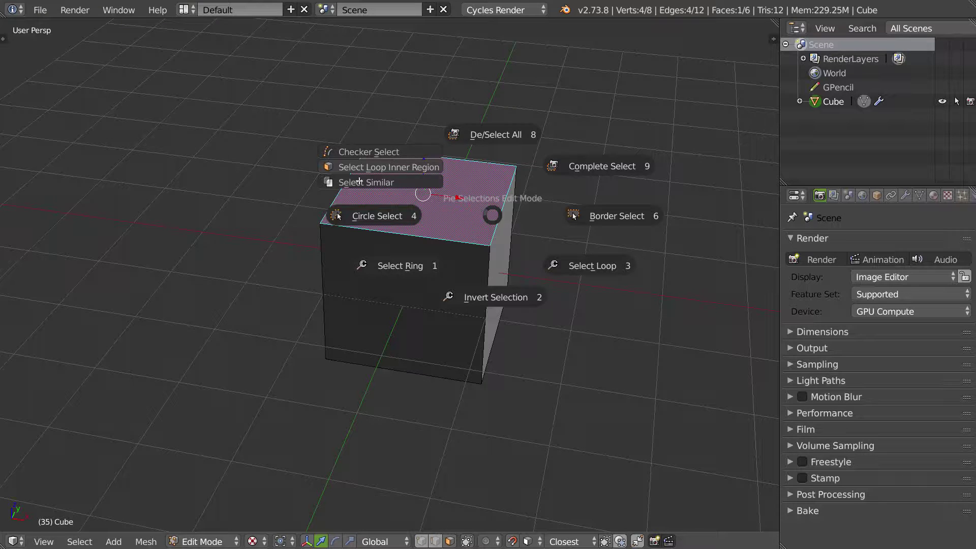
click(523, 183)
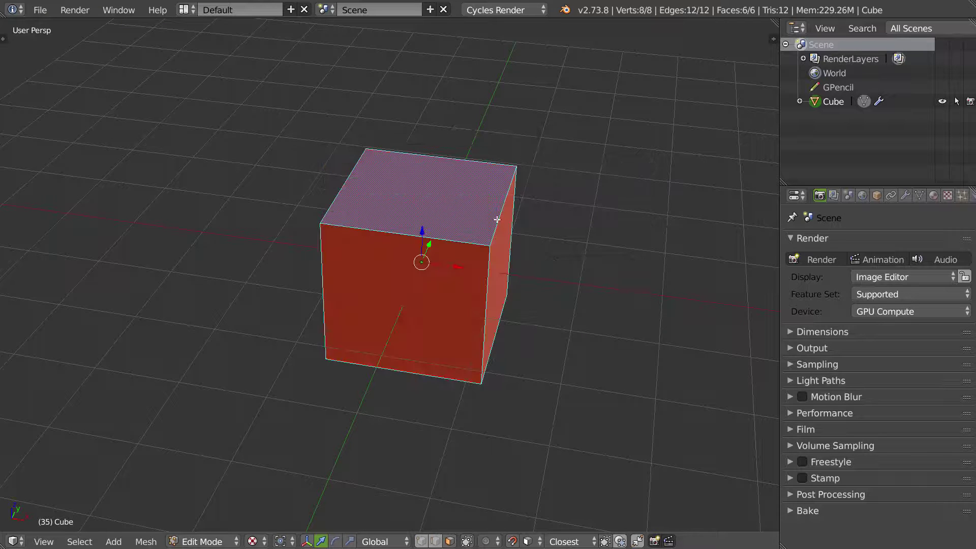
- Move the whole mesh about 1 unit along X so it lies beside its mirrored half
key(g)
key(x)
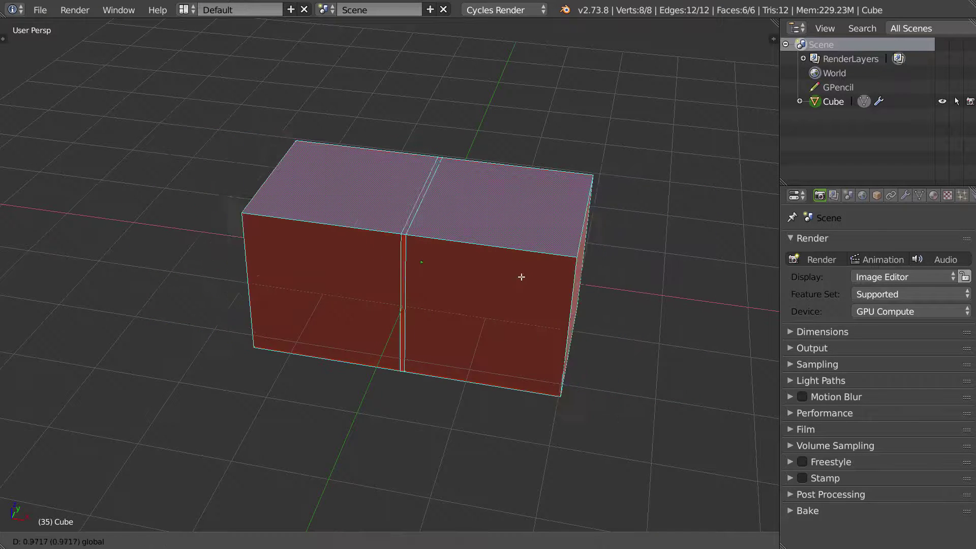
click(539, 277)
- Disable Clipping in the Mirror modifier and move the mesh further along X, leaving a gap to its mirrored copy
click(905, 195)
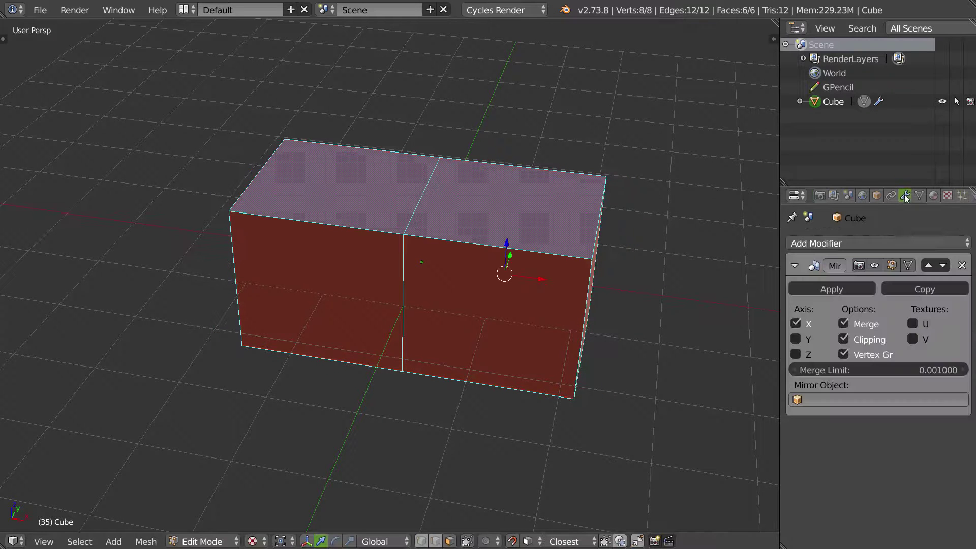
click(843, 344)
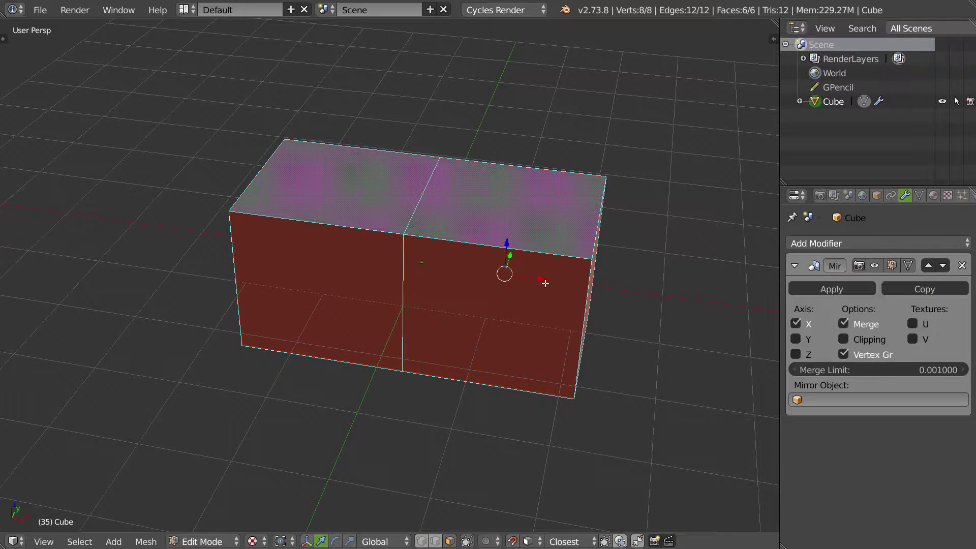
drag(542, 282, 600, 288)
middle_drag(515, 283, 539, 290)
- Delete the cube's Mirror modifier and add a new one
key(a)
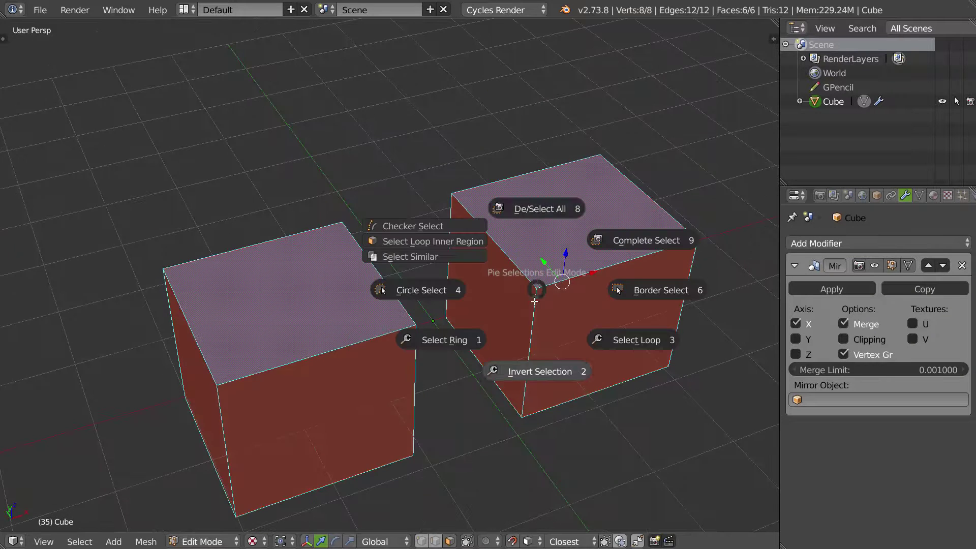
right_click(540, 294)
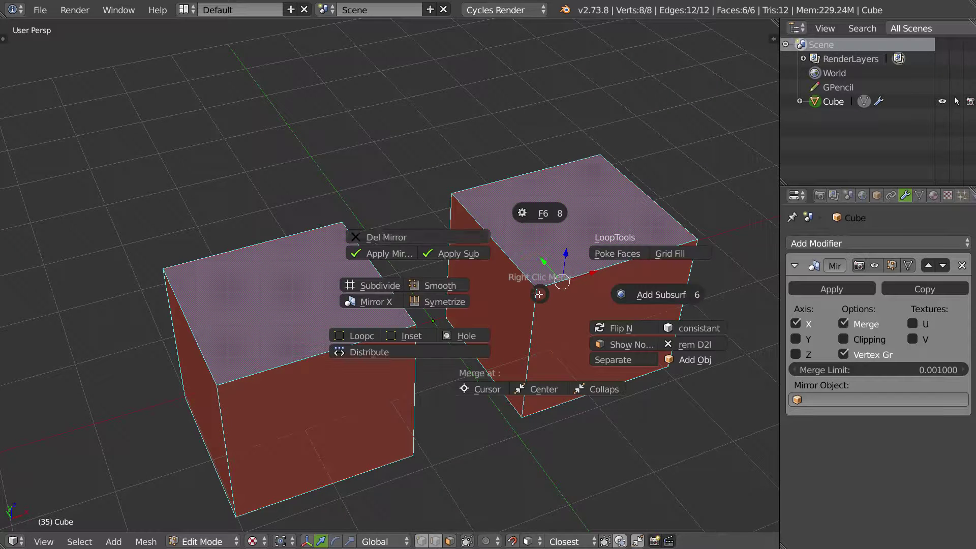
click(385, 236)
middle_drag(518, 283, 509, 284)
right_click(520, 292)
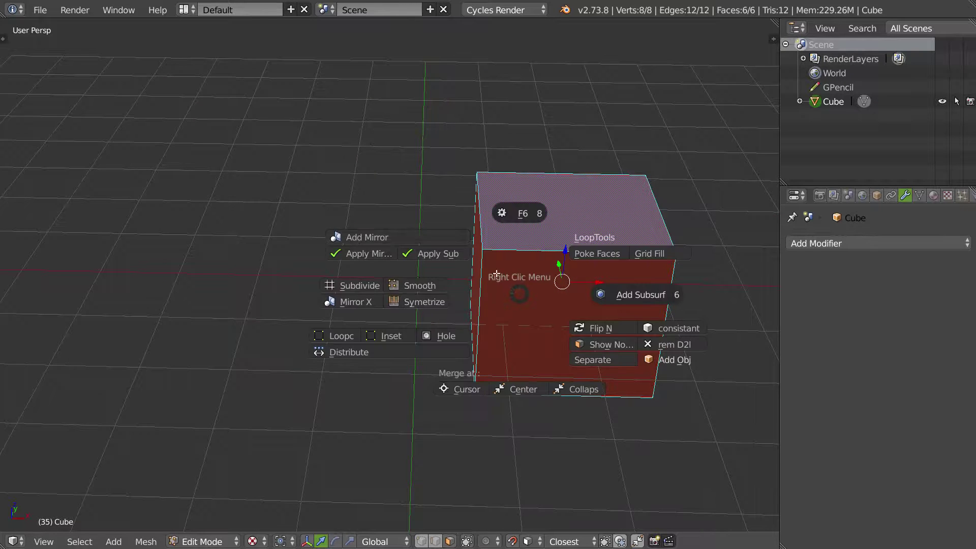
click(455, 267)
- Select the inner face facing the gap and move it along X onto the mirror plane to join both halves
middle_drag(463, 266, 477, 277)
right_click(479, 285)
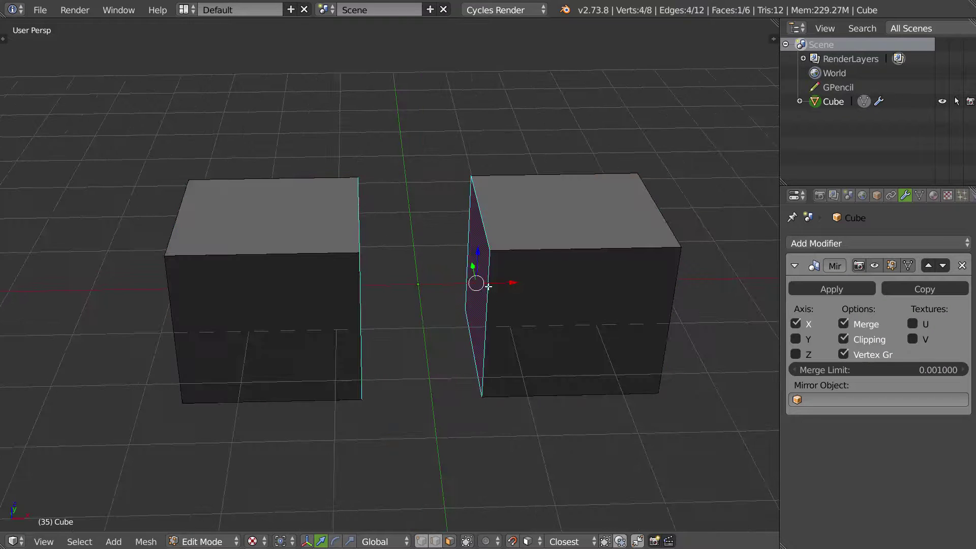
middle_drag(505, 292, 475, 292)
key(g)
key(x)
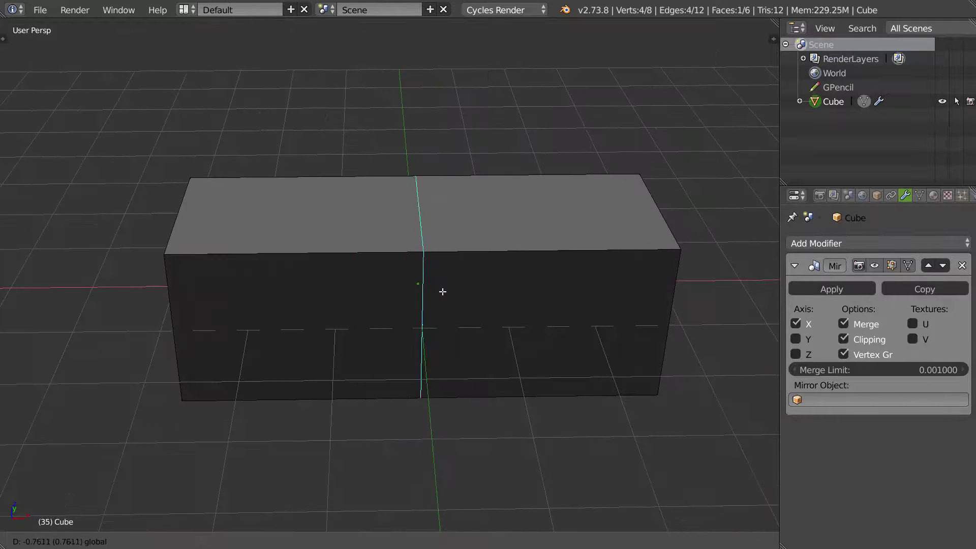
click(396, 301)
- Delete the selected inner face at the seam between the two mirrored halves
middle_drag(397, 301, 490, 282)
key(x)
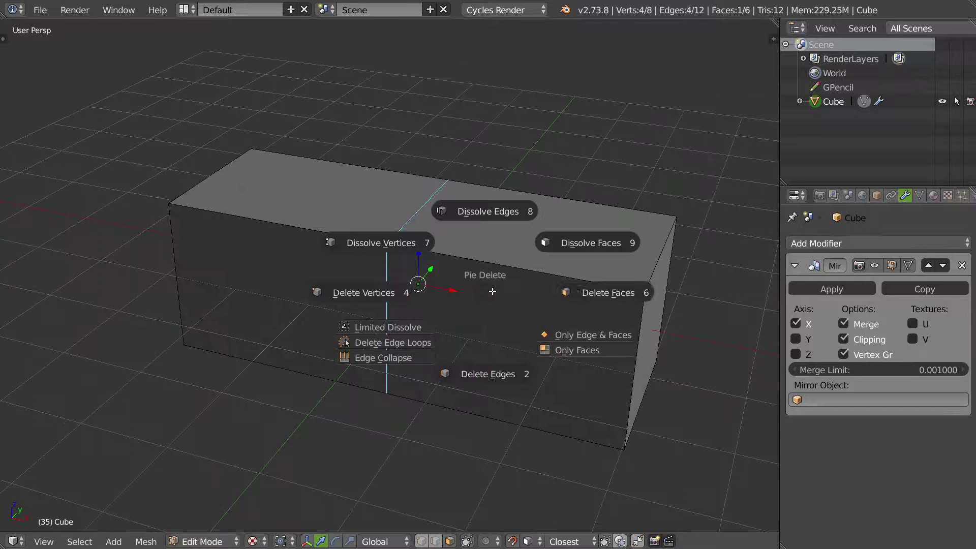
click(583, 293)
key(x)
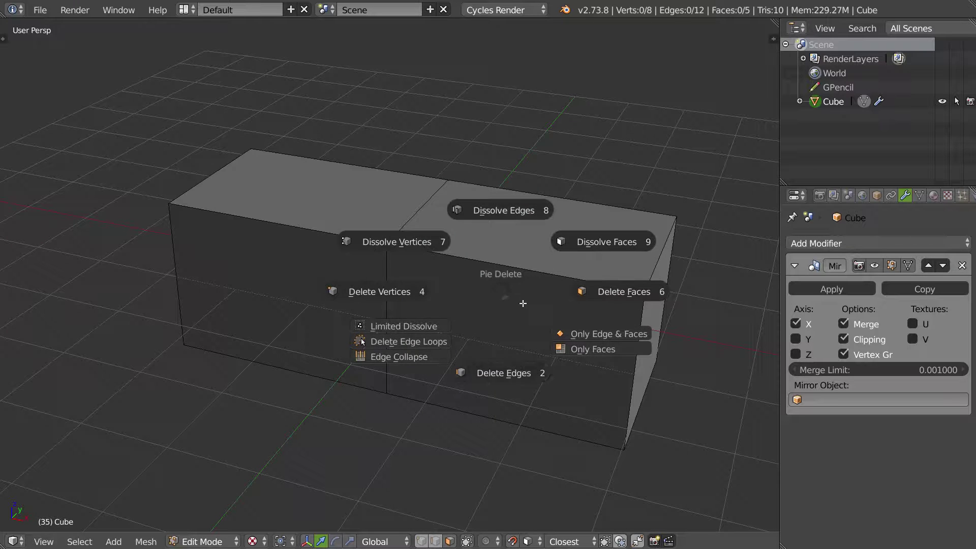
key(Escape)
- Add a centered loop cut across the mirrored half and remove it with Limited Dissolve
right_click(535, 272)
key(ctrl+r)
click(531, 284)
right_click(531, 284)
middle_drag(529, 285, 555, 213)
key(x)
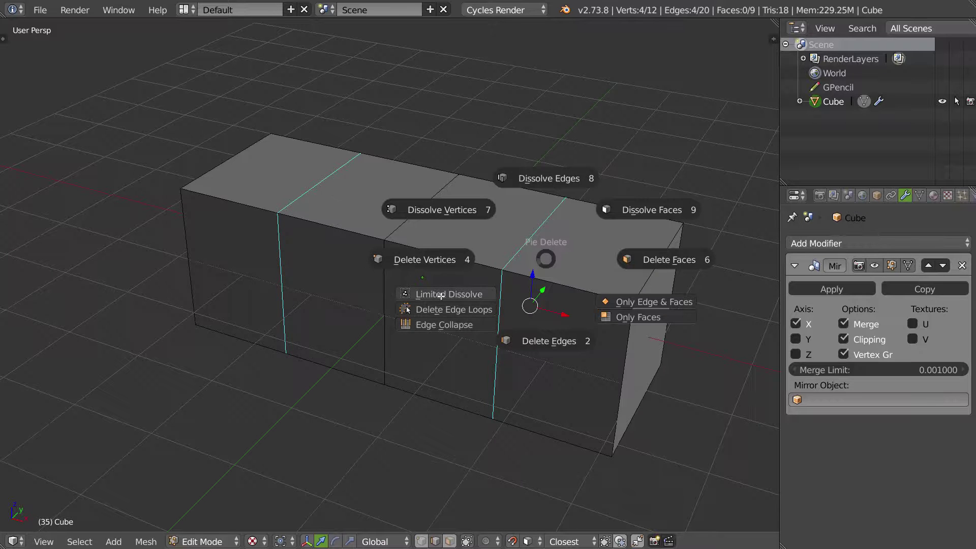
click(440, 295)
- Bevel the upper outer edge of the mirrored block with 3 segments and an offset of about 0.66
middle_drag(490, 286, 552, 310)
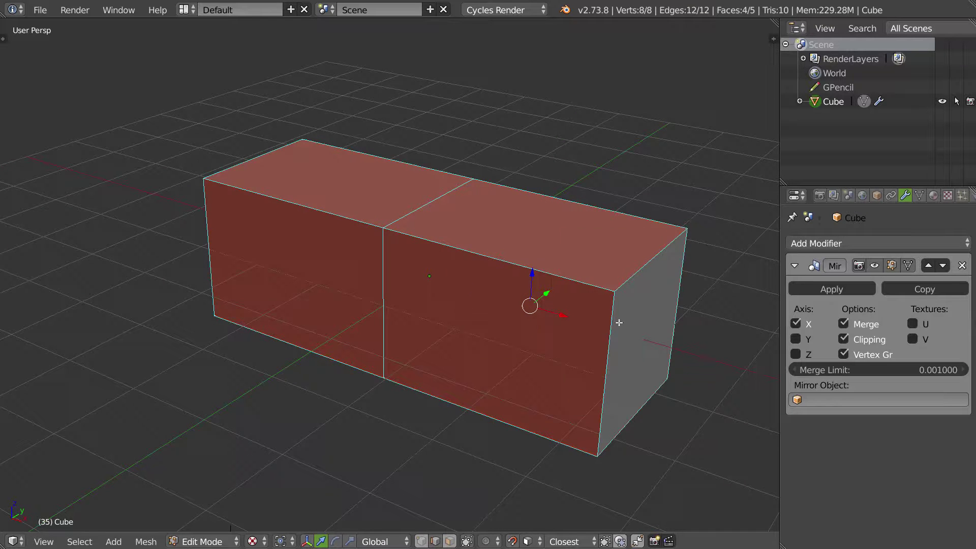
right_click(643, 332)
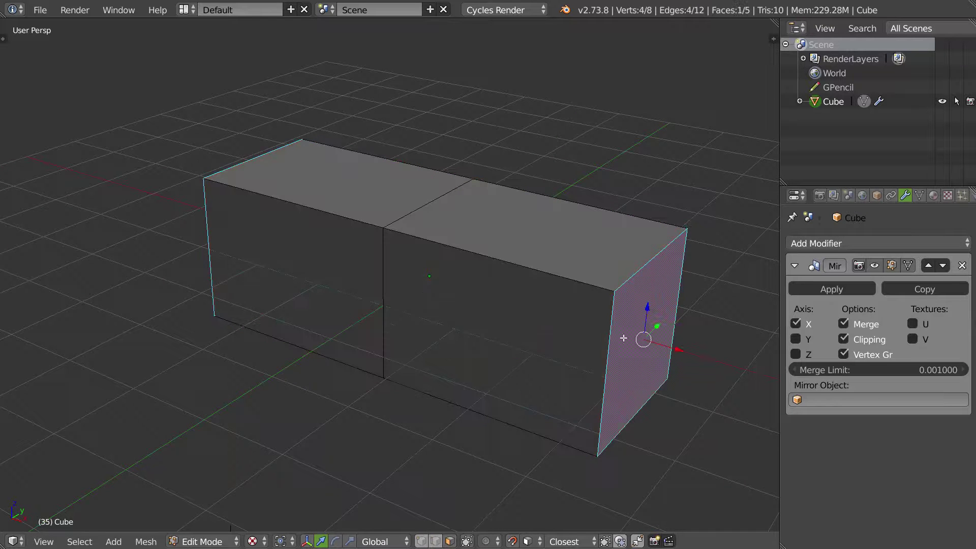
middle_drag(681, 349, 557, 271)
key(2)
right_click(564, 247)
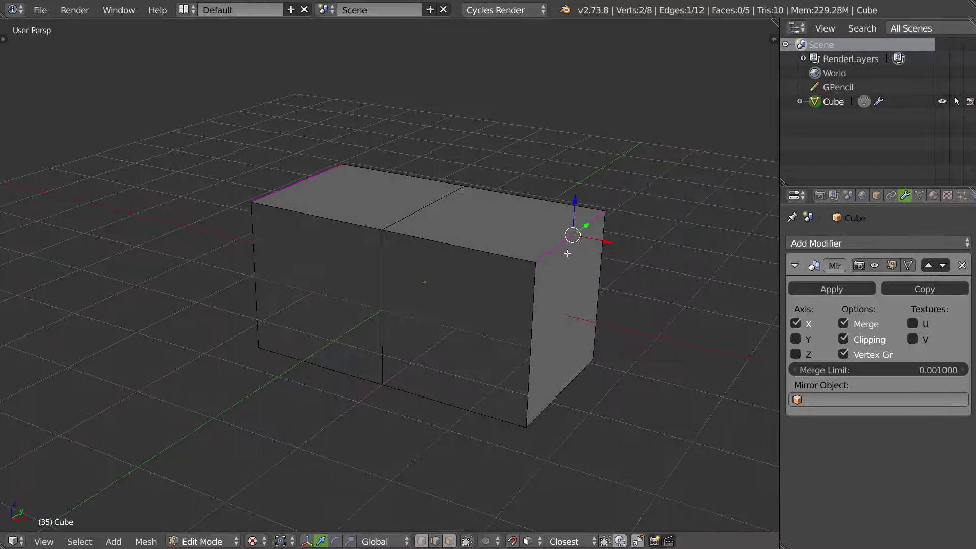
key(ctrl+b)
scroll(633, 263, up, 2)
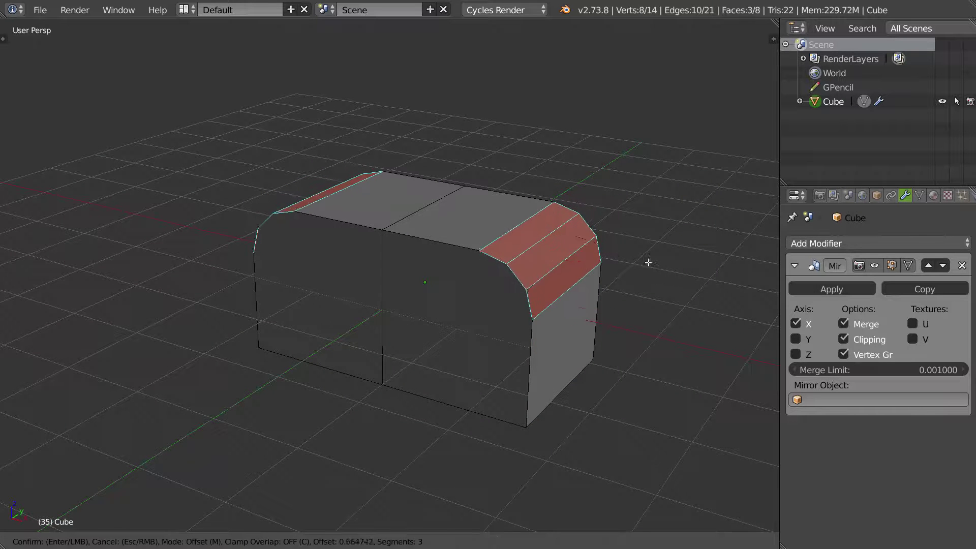
click(605, 265)
- Select the front vertex at the lower end of the bevel and apply the Mirror modifier
middle_drag(606, 266, 544, 263)
right_click(556, 316)
middle_drag(494, 305, 474, 301)
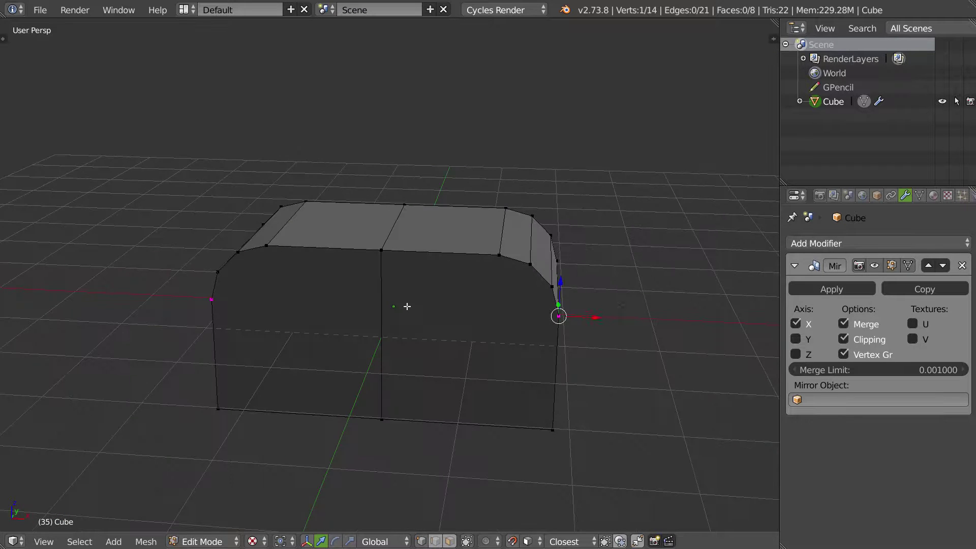
right_click(439, 280)
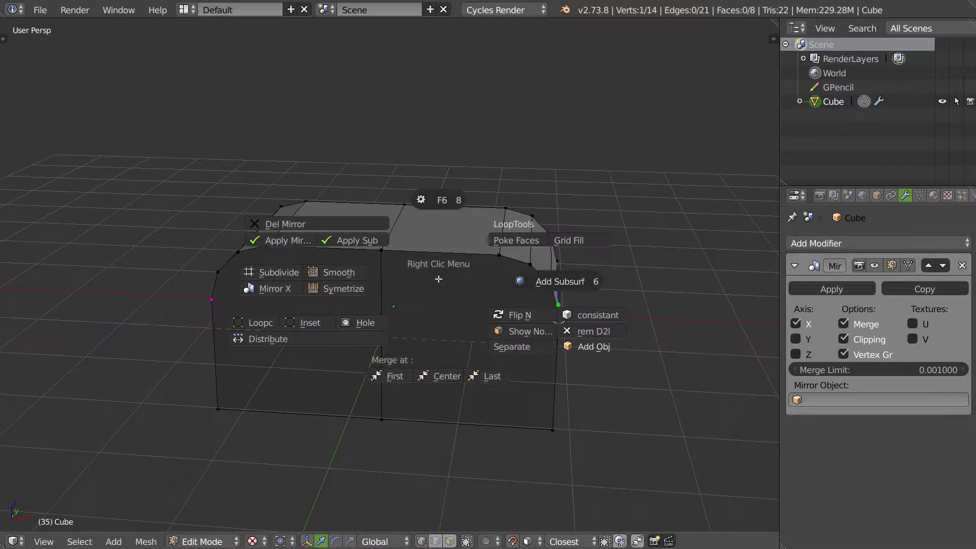
click(288, 240)
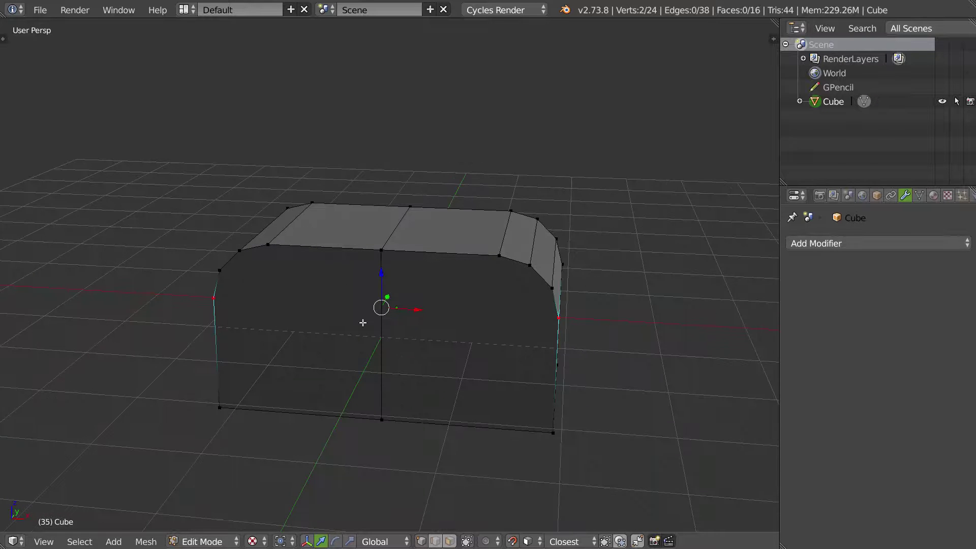
- Connect opposite bevel vertices across the front with horizontal edges and knife a vertical cut from the bevel's top vertex to the bottom edge
right_click(541, 299)
middle_drag(393, 299, 464, 255)
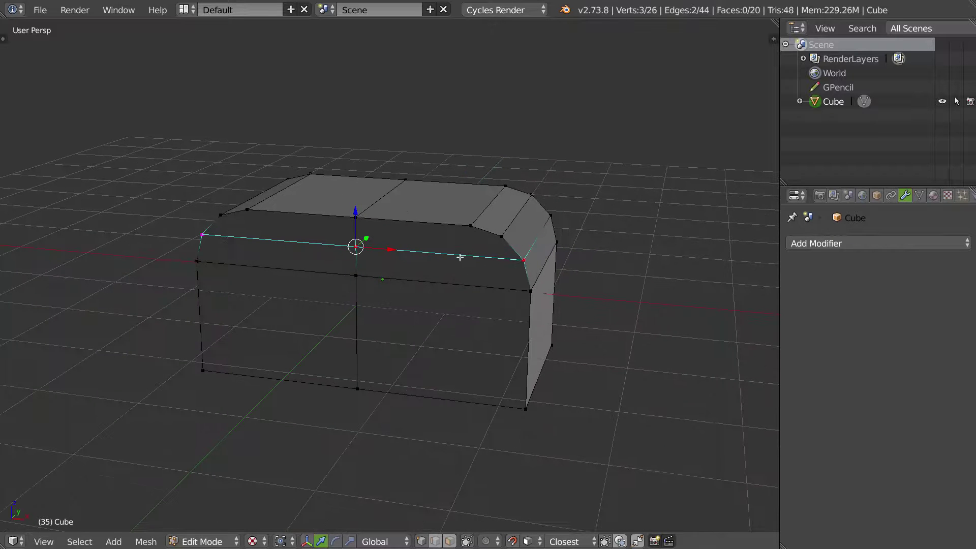
key(k)
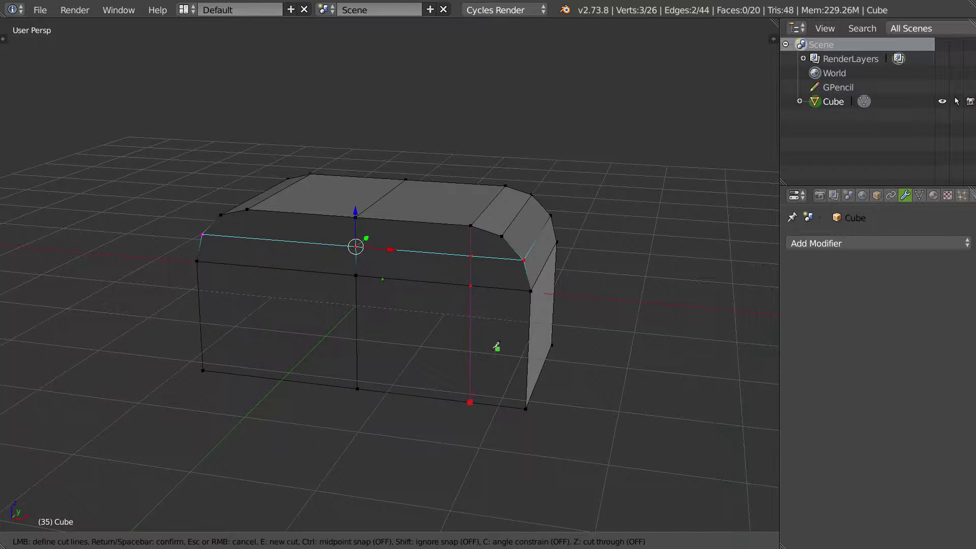
key(Return)
middle_drag(489, 348, 472, 259)
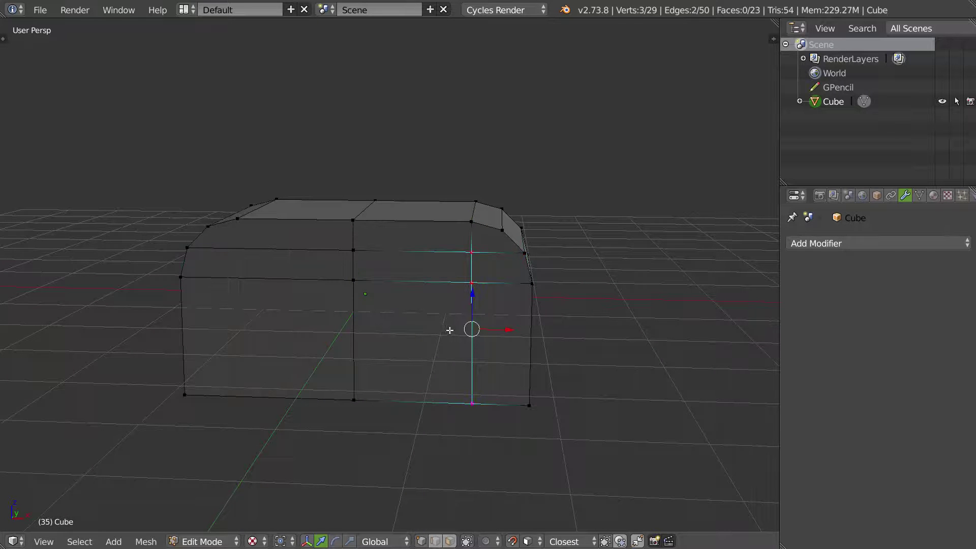
- Move the vertical cut's vertices with Vertex snapping enabled, and turn snapping off
key(ctrl+Tab)
key(ctrl+shift+Tab)
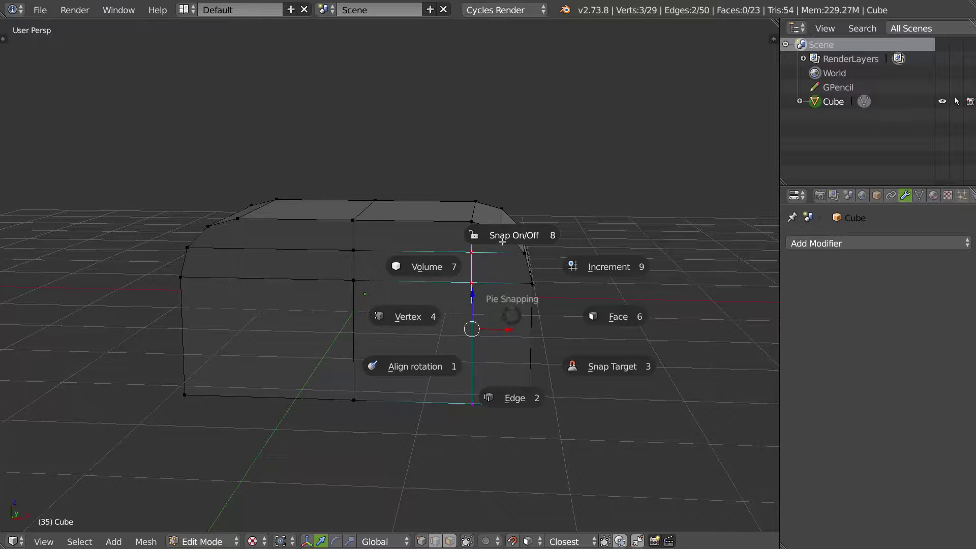
click(406, 318)
key(g)
click(524, 339)
key(shift+Tab)
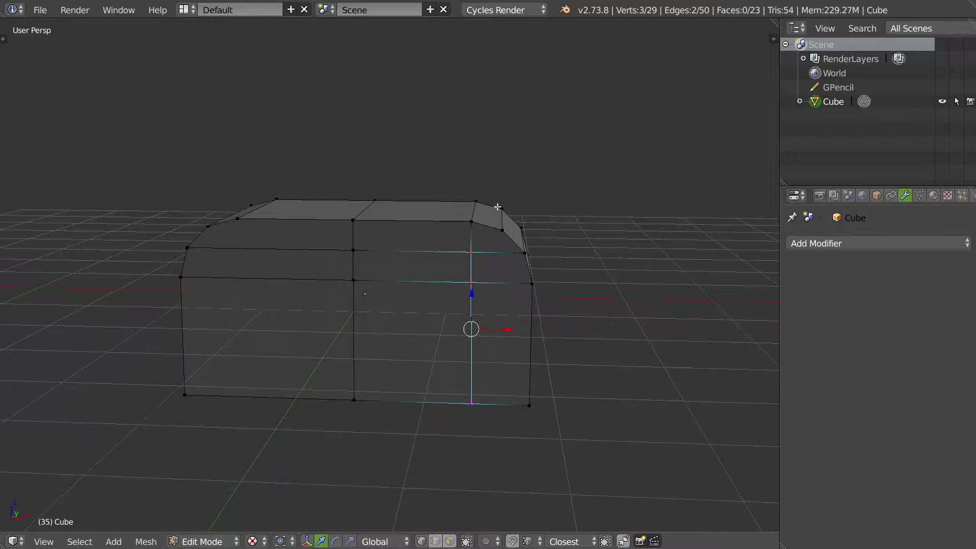
key(ctrl+shift+Tab)
click(599, 318)
key(ctrl+shift+Tab)
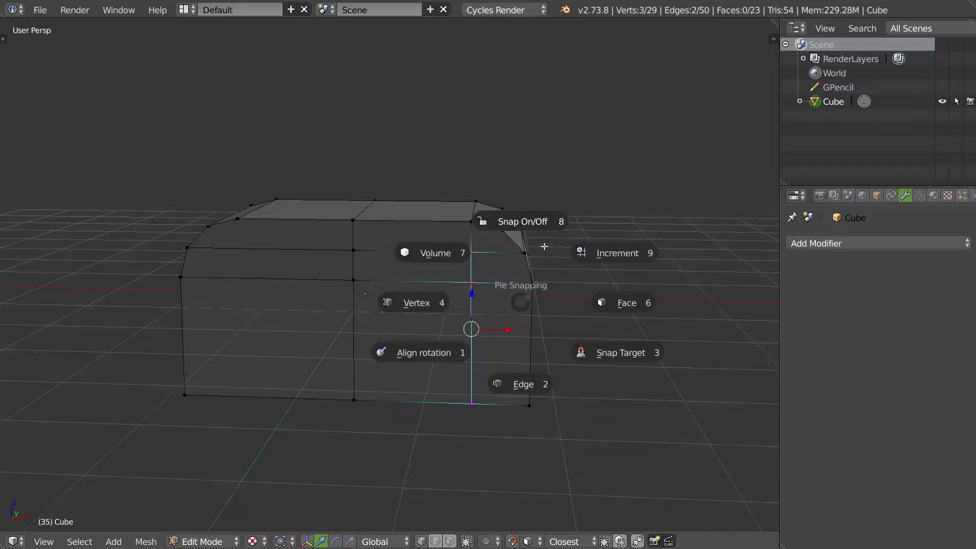
key(Escape)
- Switch to Edge selection, select the outlines of the front and back faces, and bevel them with 1 segment and an offset of about 0.15
middle_drag(542, 342, 527, 242)
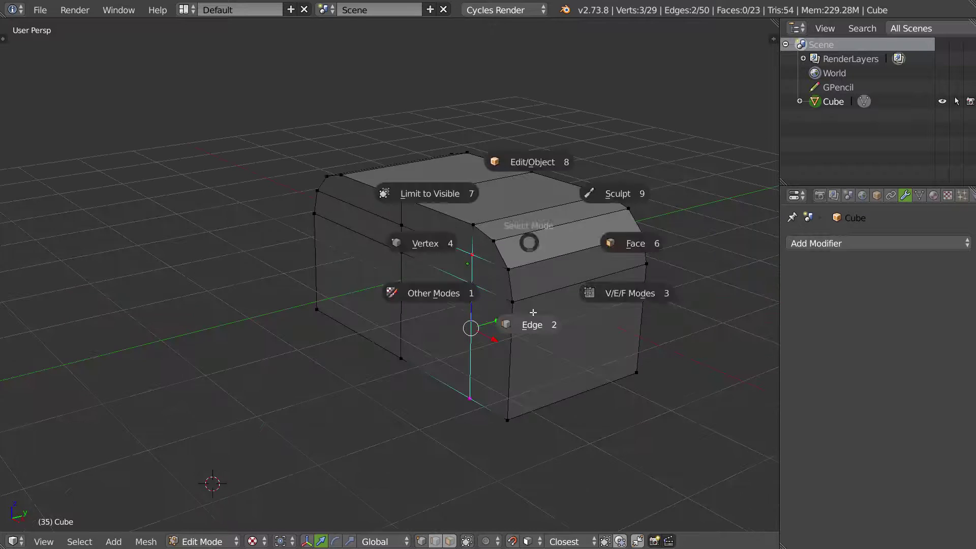
shift+click(510, 304)
shift+click(510, 304)
ctrl+click(507, 257)
middle_drag(480, 262, 246, 219)
middle_drag(435, 257, 206, 283)
ctrl+click(183, 305)
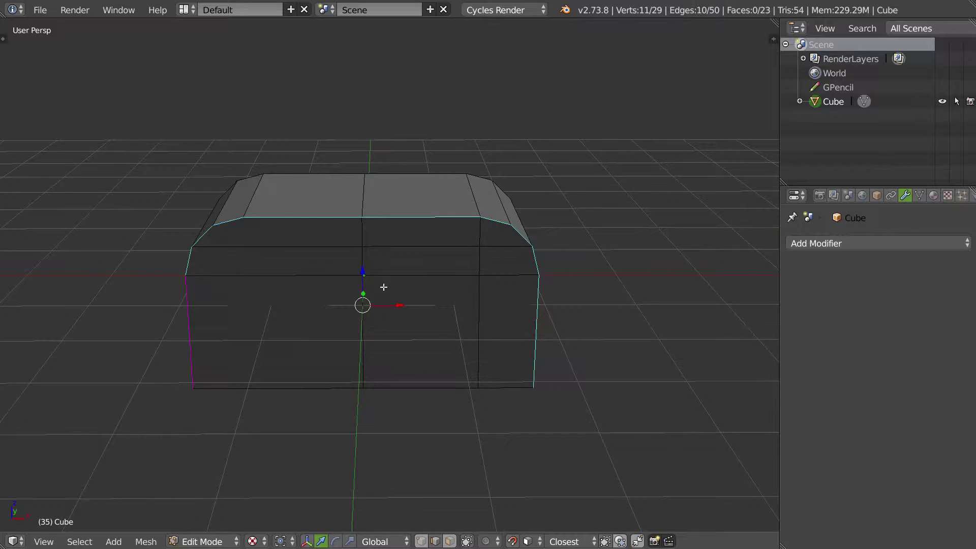
middle_drag(283, 305, 349, 290)
ctrl+click(383, 407)
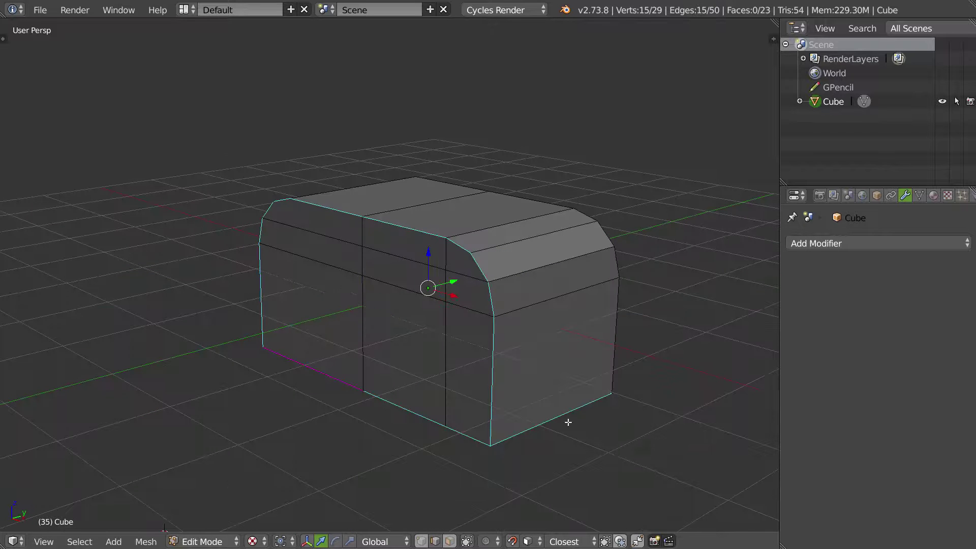
middle_drag(465, 171, 375, 388)
shift+click(430, 358)
middle_drag(430, 357, 434, 352)
middle_drag(485, 334, 386, 399)
key(ctrl+b)
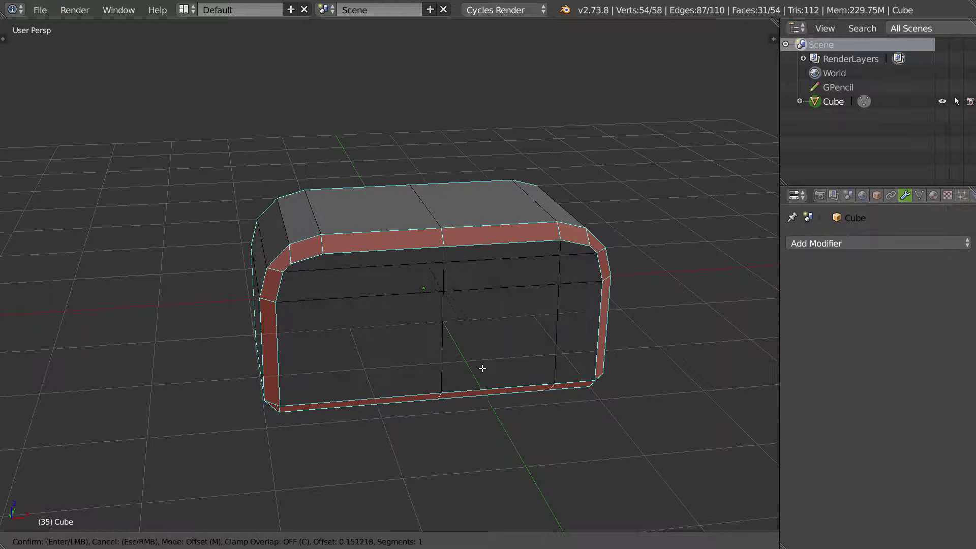
click(473, 372)
- Switch to Face selection and inset both halves of the back face together
middle_drag(462, 375, 439, 309)
key(ctrl+Tab)
click(534, 301)
right_click(407, 311)
right_click(501, 313)
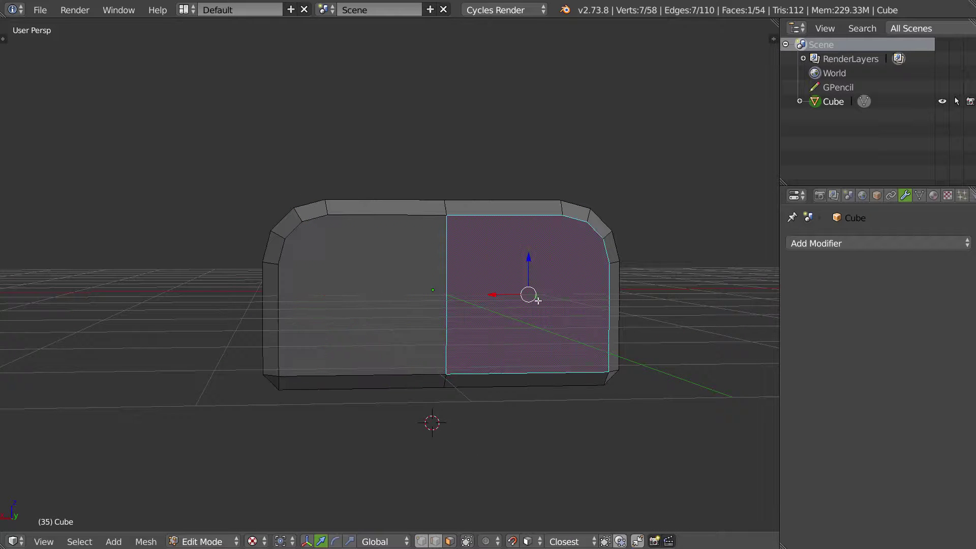
shift+right_click(341, 326)
key(i)
click(573, 299)
- Switch to Vertex selection, connect opposite bevel vertices across the inset back face, and join the upper bevel vertices to its centre vertex
middle_drag(573, 298, 309, 274)
right_click(281, 270)
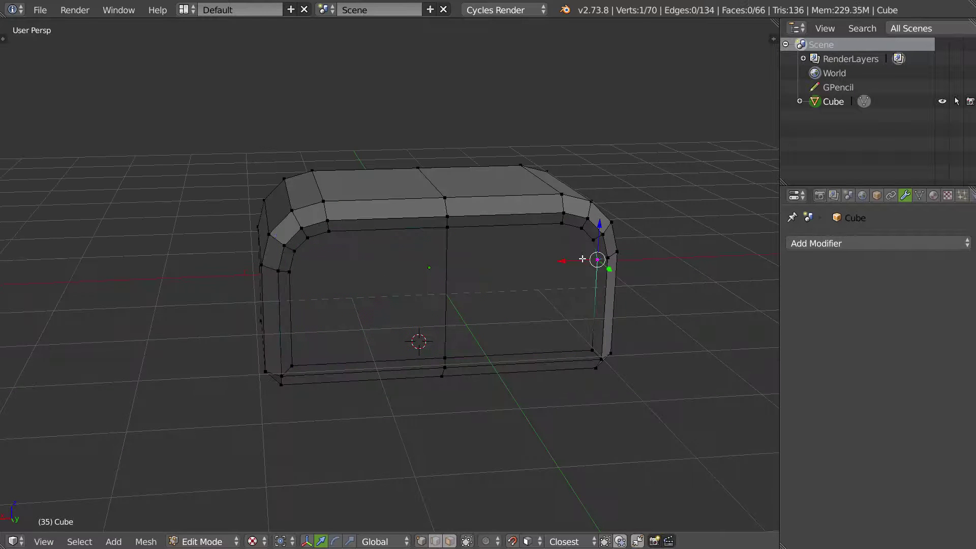
right_click(330, 233)
shift+right_click(446, 275)
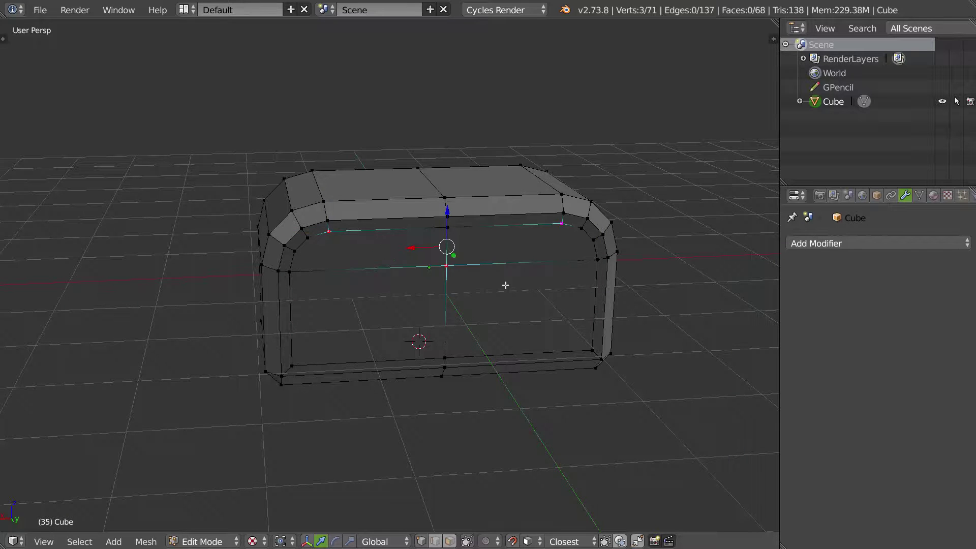
middle_drag(498, 275, 392, 227)
right_click(297, 245)
shift+right_click(463, 265)
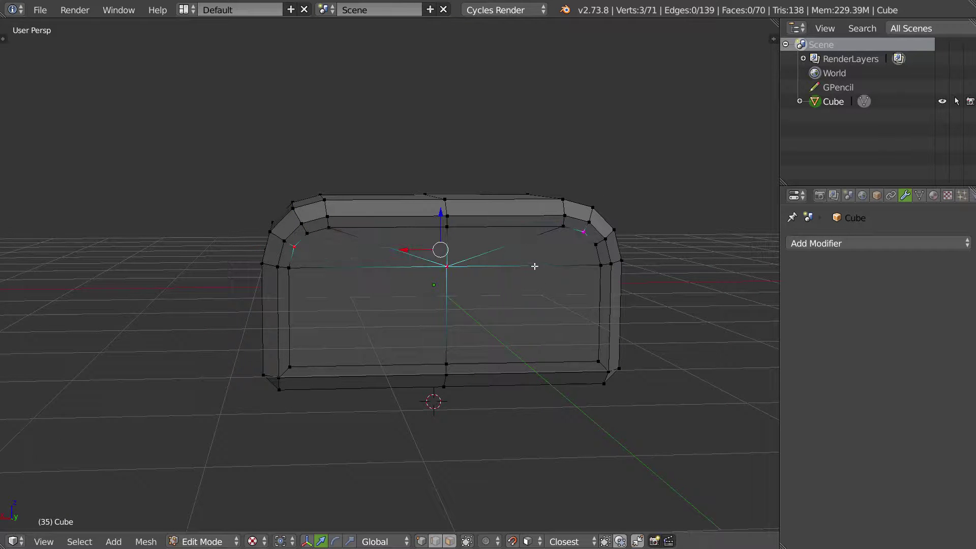
middle_drag(436, 256, 439, 273)
- Leave Edit mode, switch the block to Sculpt mode, and enable Dyntopo
key(ctrl+Tab)
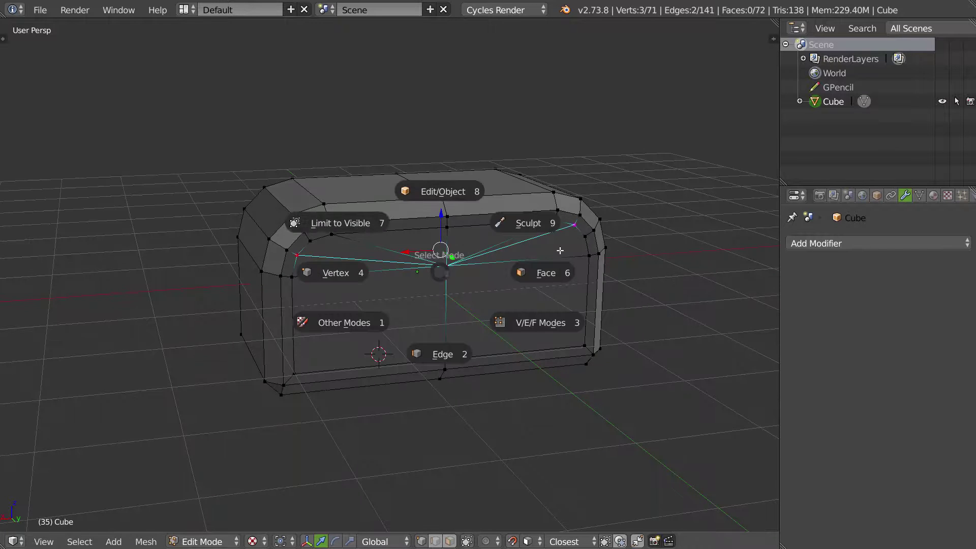
key(ctrl+Tab)
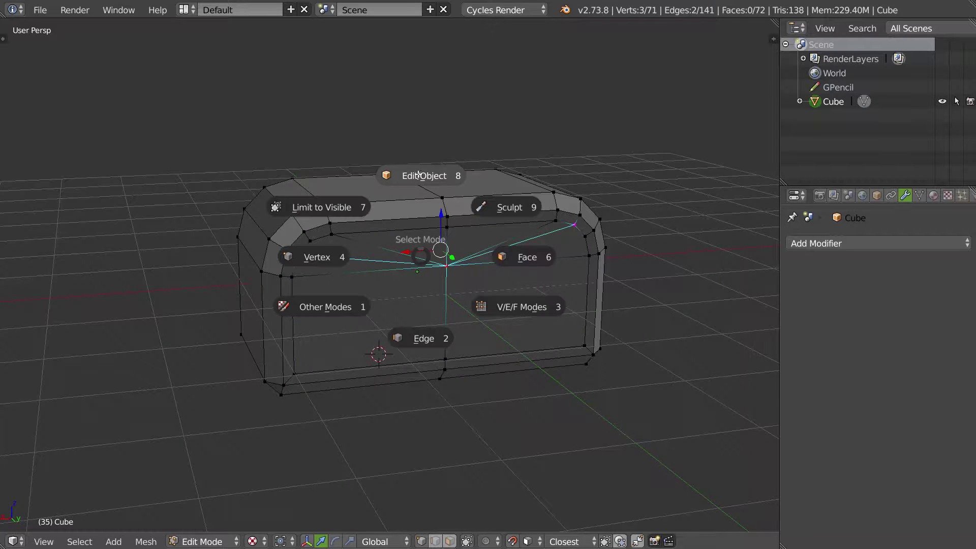
click(418, 176)
middle_drag(412, 218, 427, 257)
key(Tab)
click(515, 199)
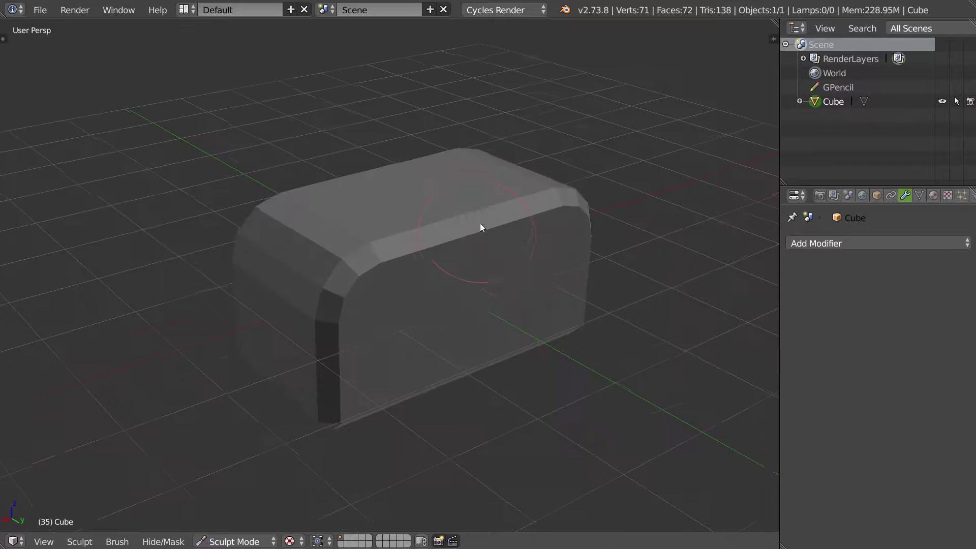
right_click(483, 249)
click(356, 250)
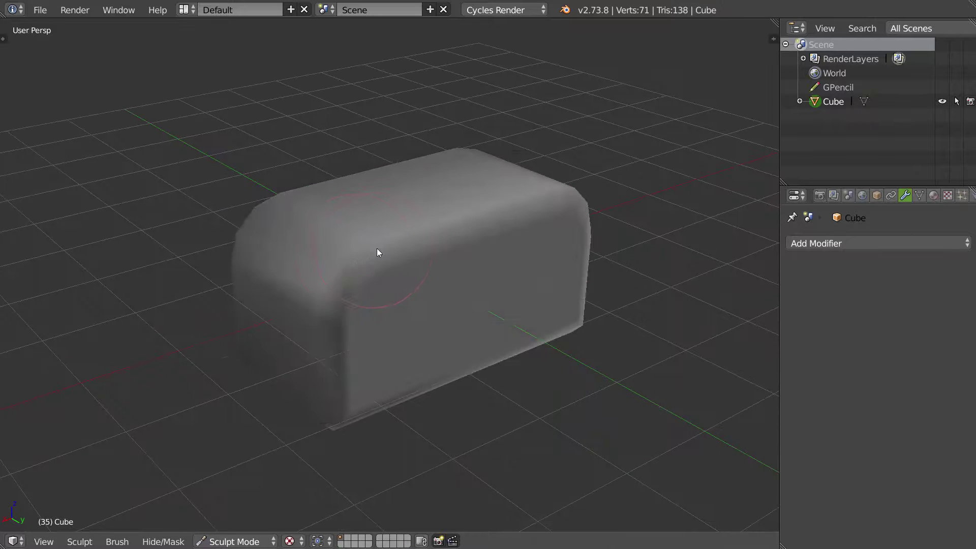
- Turn on the wireframe display and sculpt strokes over the block's upper front edge and end face
mouse_move(328, 313)
mouse_down()
mouse_move(350, 266)
mouse_move(371, 278)
mouse_up()
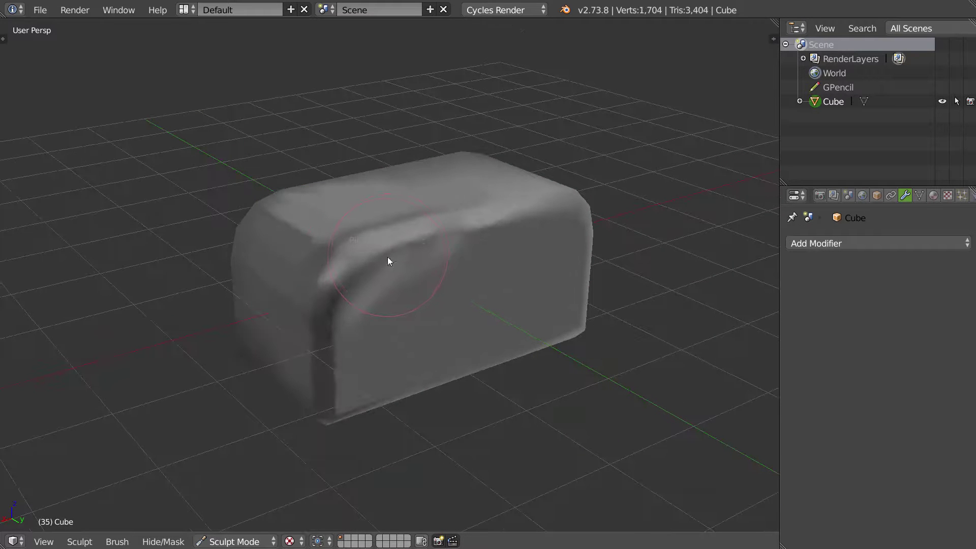
key(shift+z)
click(478, 257)
middle_drag(408, 250, 355, 275)
mouse_move(314, 356)
mouse_down()
mouse_move(374, 405)
mouse_move(405, 384)
mouse_move(419, 331)
mouse_move(508, 269)
mouse_move(338, 201)
mouse_move(285, 292)
mouse_move(286, 275)
mouse_up()
middle_drag(286, 275, 259, 282)
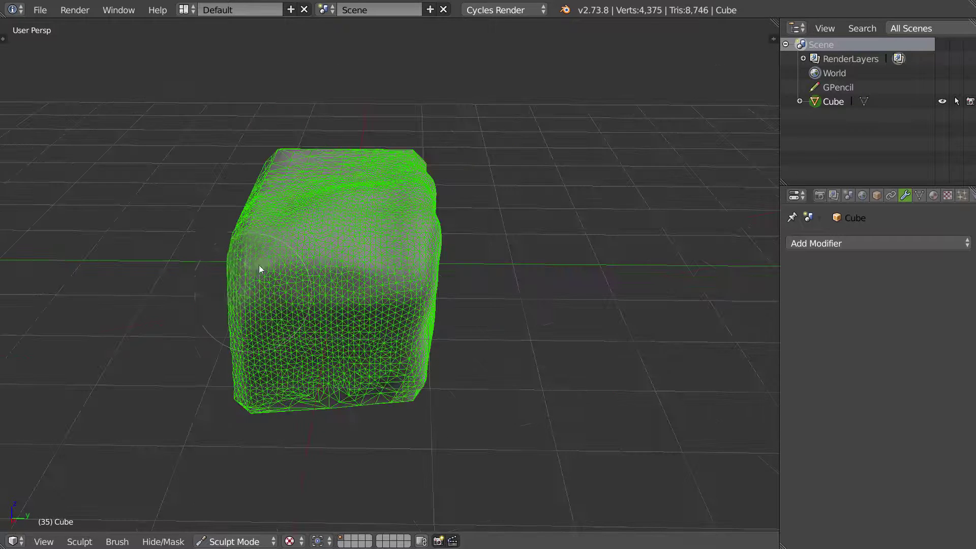
- Set the Dyntopo detail size to 11.49% and sculpt across the end face to coarsen its mesh
right_click(367, 294)
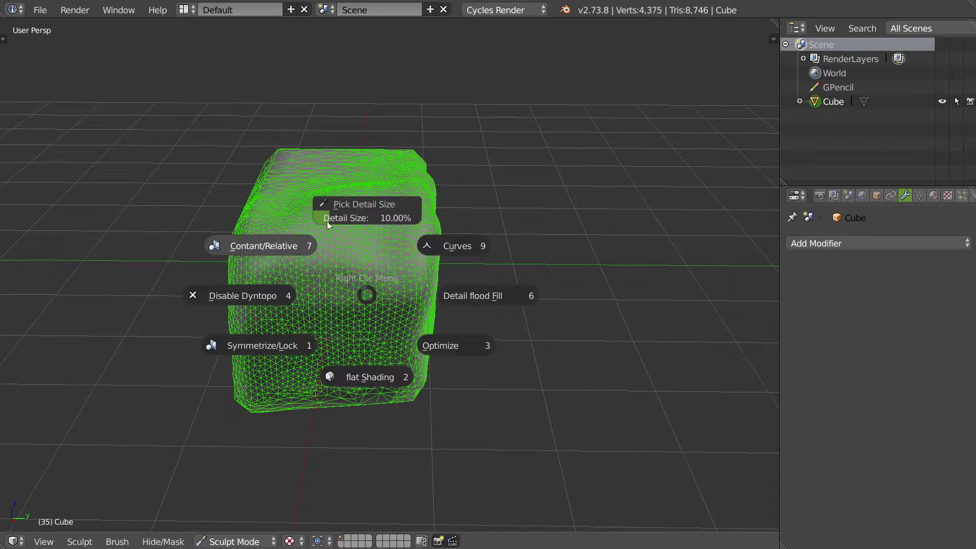
drag(343, 217, 349, 212)
mouse_move(249, 257)
mouse_down()
mouse_move(383, 226)
mouse_move(267, 343)
mouse_move(390, 284)
mouse_up()
right_click(390, 284)
drag(392, 214, 357, 206)
- Pick the Dyntopo detail size from the mesh surface and sculpt strokes over the end and long side of the block
right_click(375, 249)
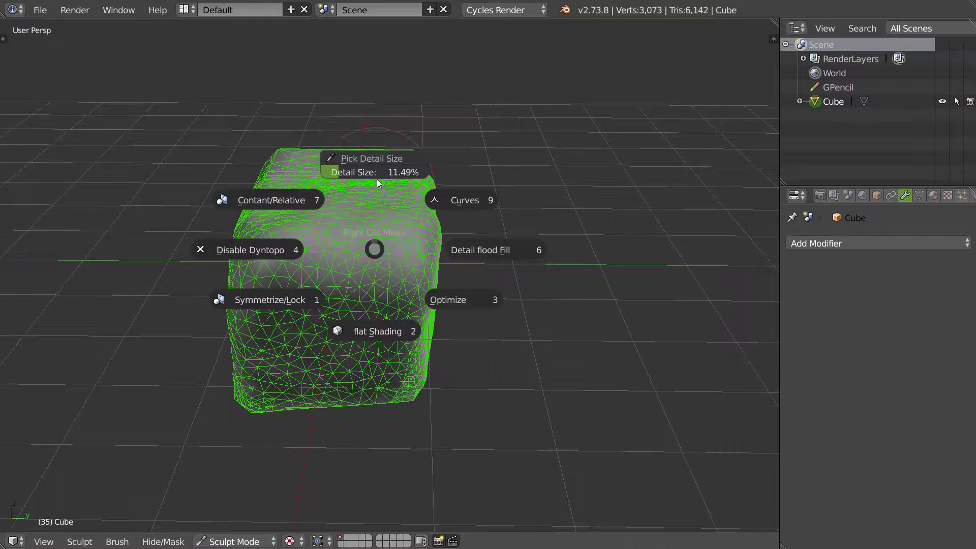
click(367, 157)
click(285, 172)
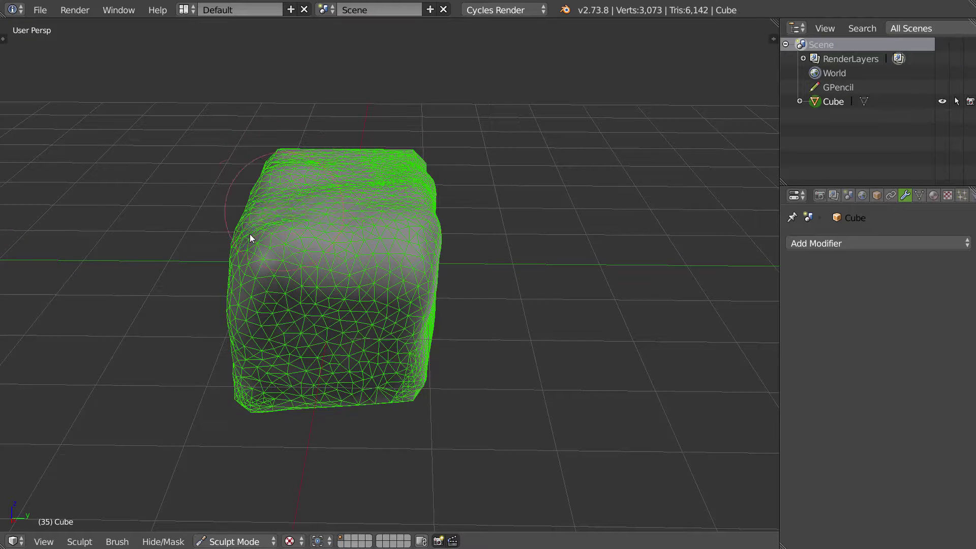
drag(248, 345, 397, 255)
middle_drag(397, 255, 414, 254)
mouse_move(414, 254)
mouse_down()
mouse_move(463, 351)
mouse_move(537, 296)
mouse_move(542, 202)
mouse_up()
middle_drag(423, 227, 472, 266)
right_click(485, 256)
click(483, 205)
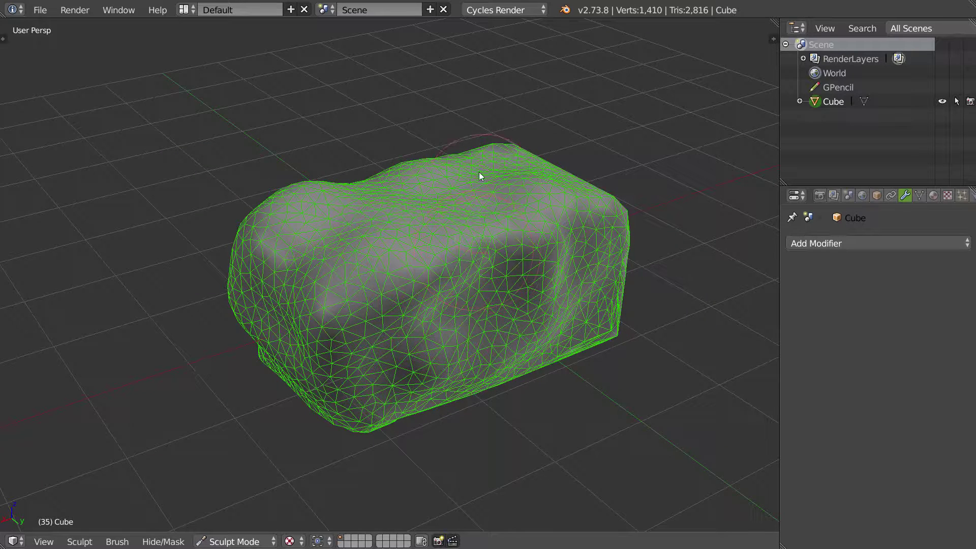
- Choose the Grab brush, pull the block's far upper corner outward and upward, and adjust the brush strength
key(w)
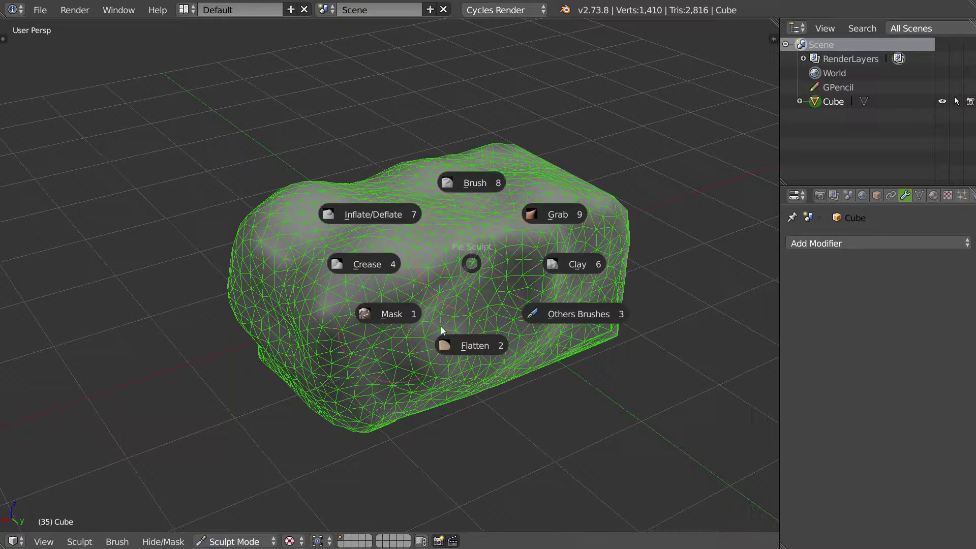
click(557, 215)
drag(616, 198, 649, 174)
mouse_move(596, 163)
middle_down()
mouse_move(547, 198)
mouse_move(571, 210)
middle_up()
key(shift+f)
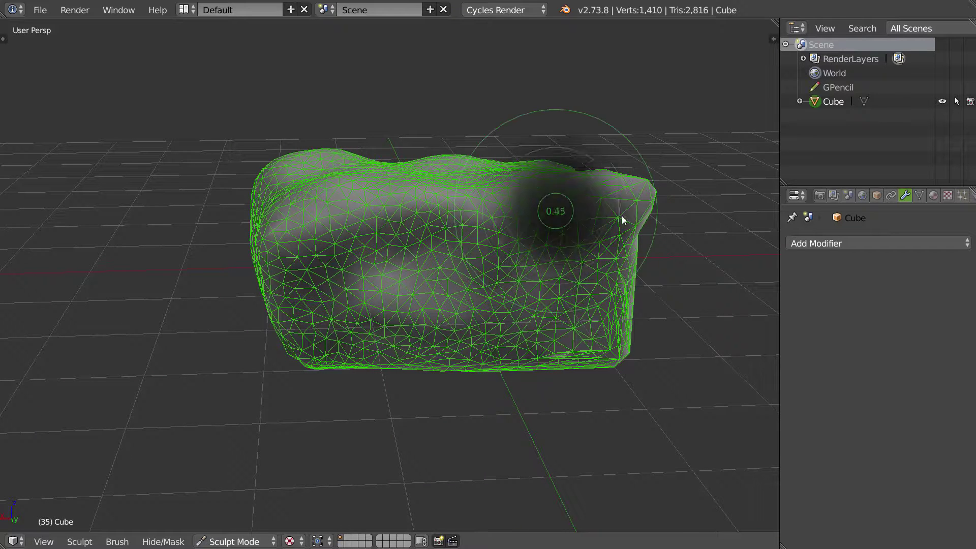
click(633, 216)
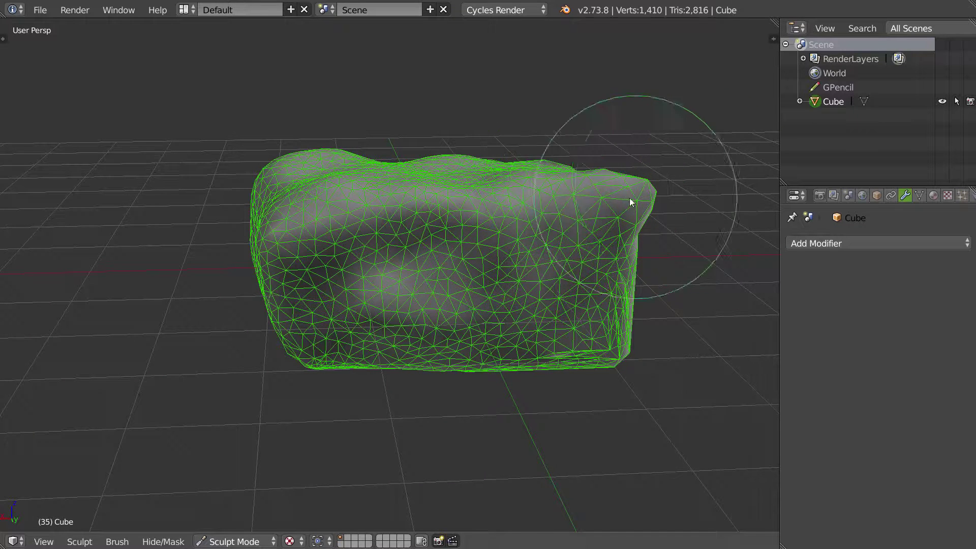
middle_drag(643, 194, 627, 183)
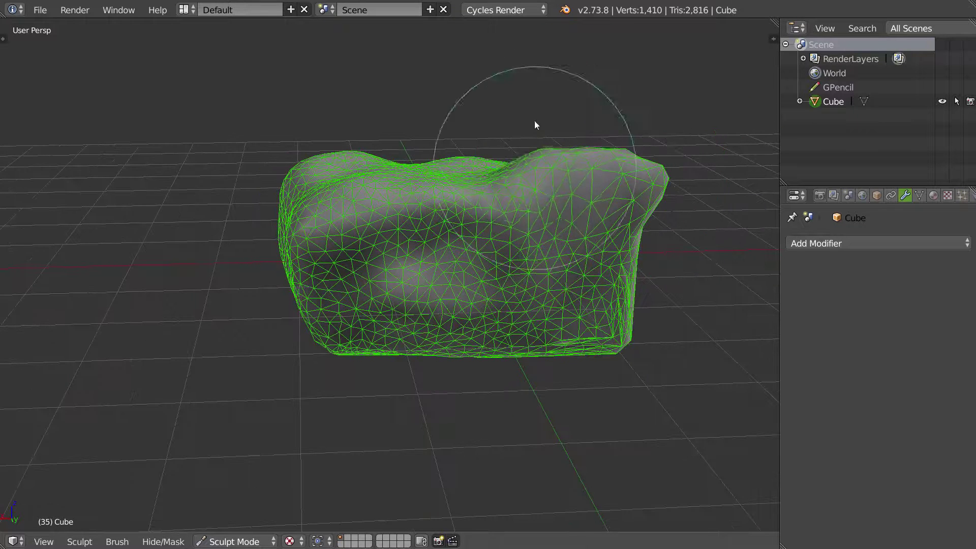
mouse_move(555, 213)
middle_down()
mouse_move(574, 226)
mouse_move(458, 229)
mouse_move(431, 167)
mouse_move(452, 229)
mouse_move(542, 238)
mouse_move(456, 269)
middle_up()
- Check the Dyntopo detail options and sculpt strokes over the block's long sides to refine the mesh and shape the bulges
right_click(452, 288)
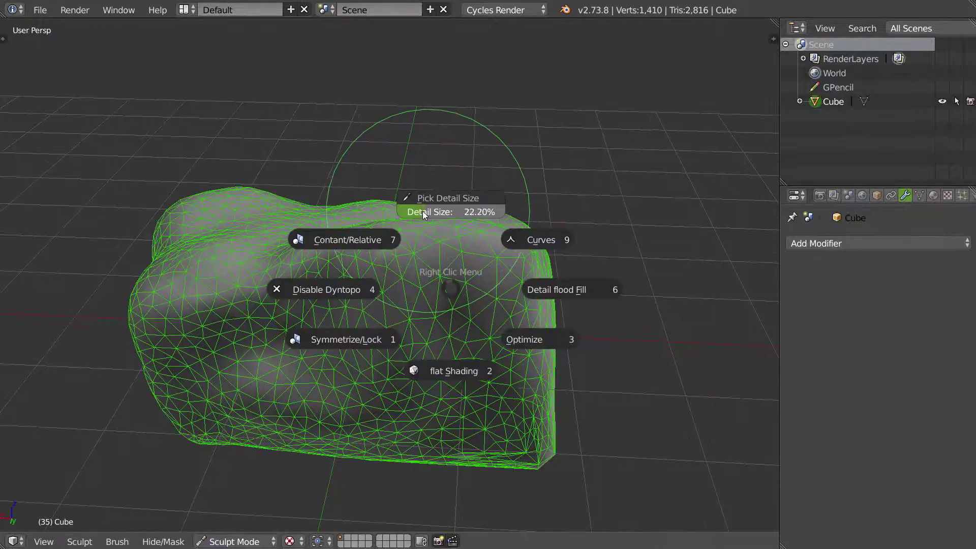
key(Escape)
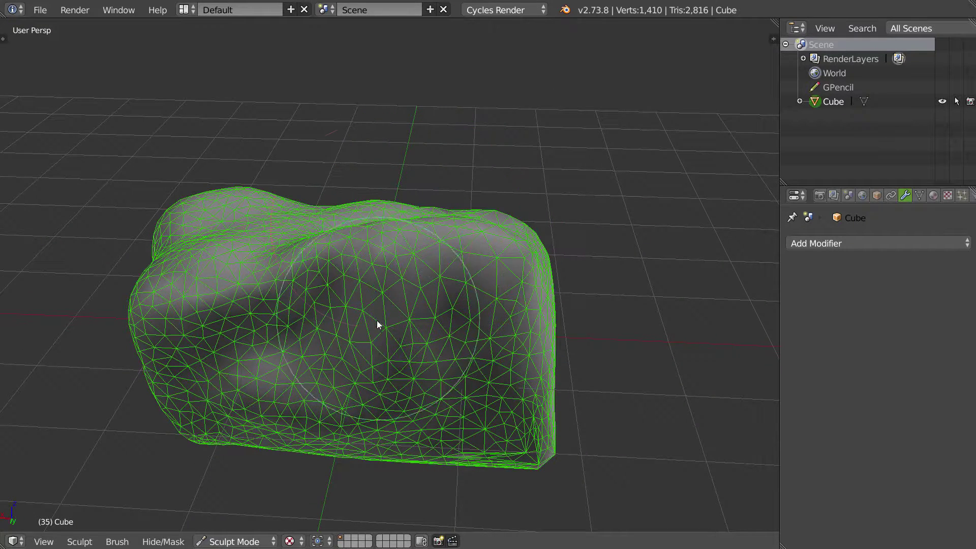
mouse_move(370, 227)
mouse_down()
mouse_move(383, 254)
mouse_move(381, 389)
mouse_move(483, 379)
mouse_up()
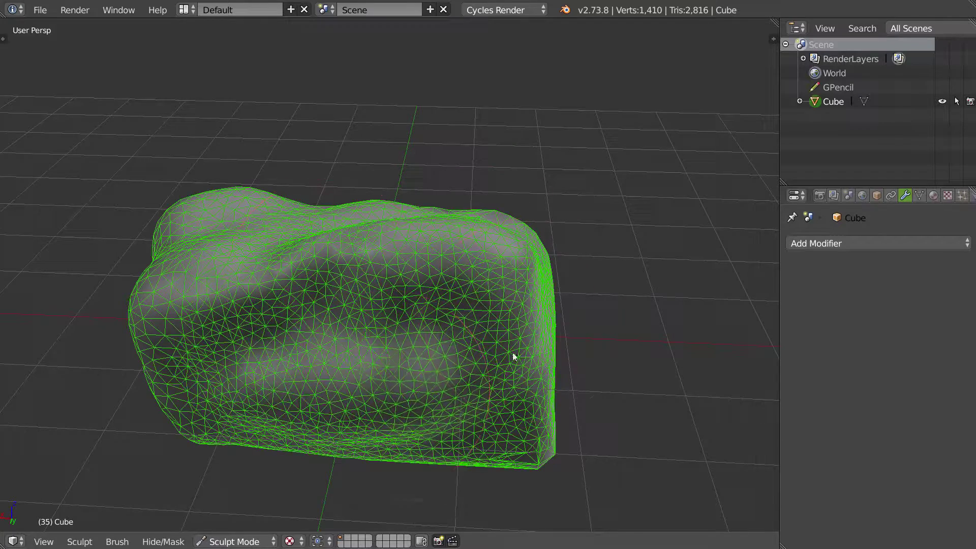
middle_drag(483, 378, 519, 323)
mouse_move(563, 367)
middle_down()
mouse_move(399, 277)
mouse_move(484, 301)
mouse_move(392, 320)
mouse_move(451, 291)
mouse_move(435, 315)
mouse_move(447, 327)
middle_up()
drag(447, 326, 576, 347)
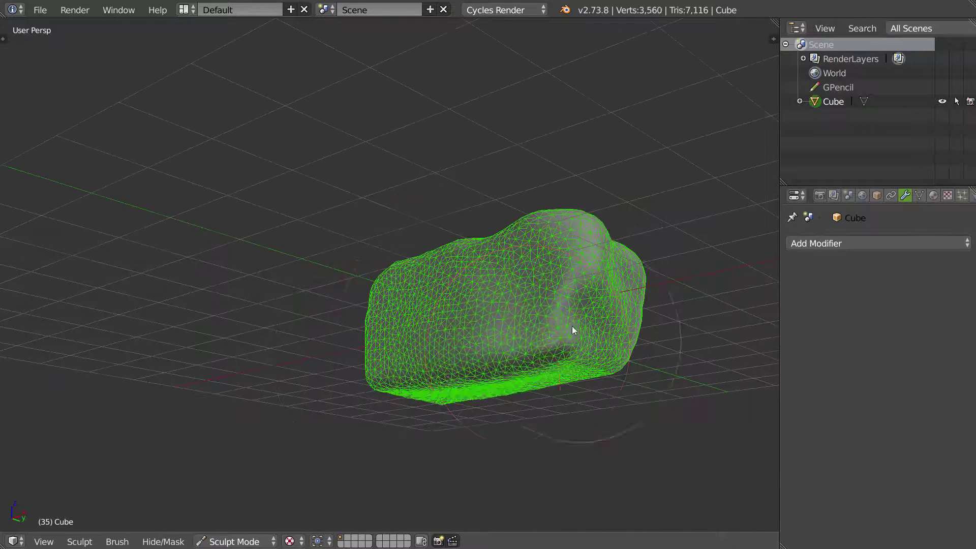
middle_drag(574, 343, 547, 285)
- Resize the sculpt brush, sculpt along the upper corner of the block, and turn off the wireframe display
mouse_move(492, 324)
middle_down()
mouse_move(427, 227)
mouse_move(322, 288)
middle_up()
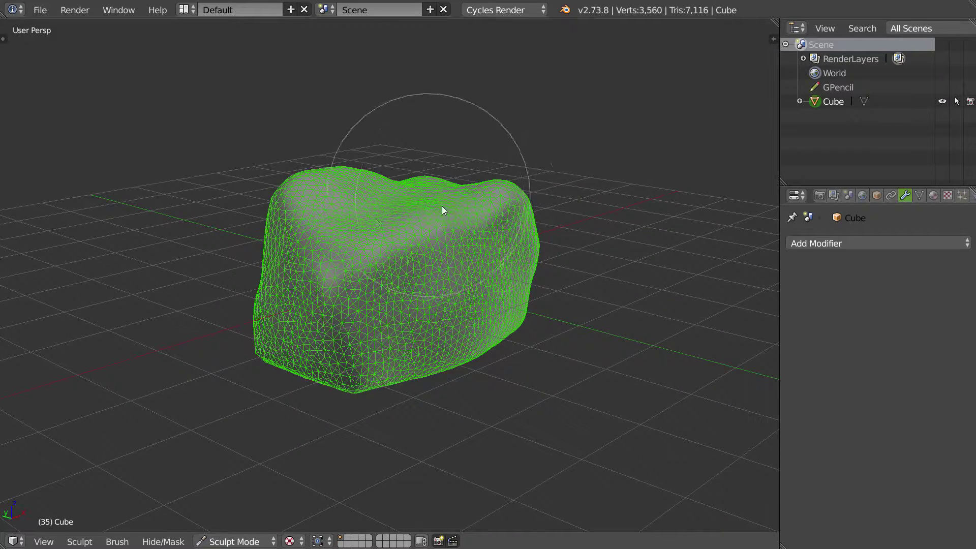
middle_drag(393, 277, 421, 308)
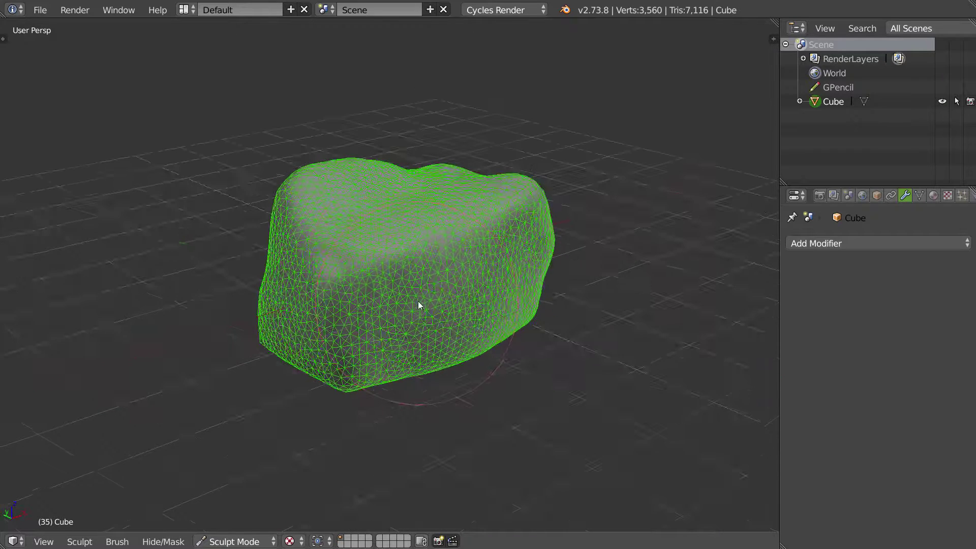
mouse_move(340, 293)
mouse_down()
mouse_move(300, 222)
mouse_move(342, 297)
mouse_up()
mouse_move(342, 298)
middle_down()
mouse_move(449, 249)
mouse_move(556, 275)
mouse_move(386, 263)
middle_up()
key(f)
click(372, 269)
drag(296, 218, 336, 273)
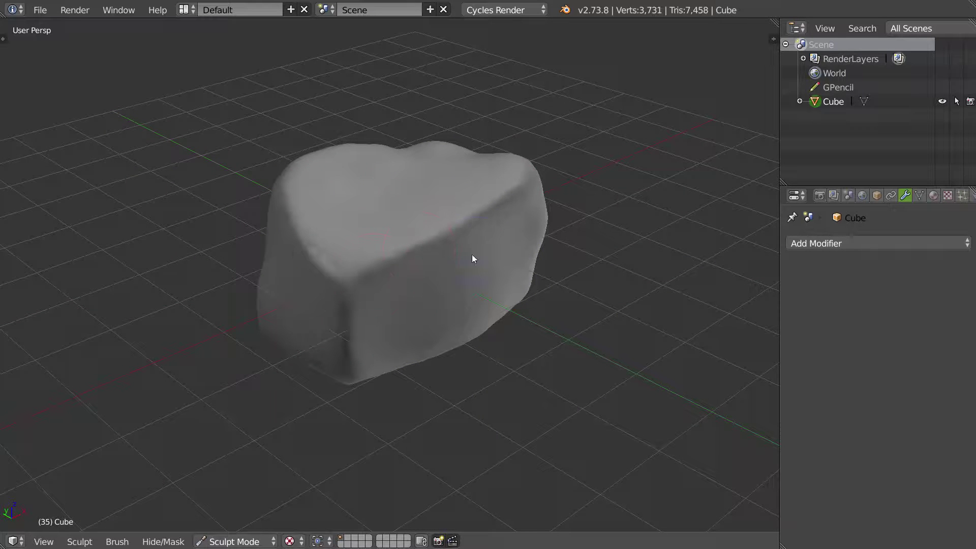
- Set the Dyntopo detail refine method to Subdivide
key(ctrl+d)
click(375, 204)
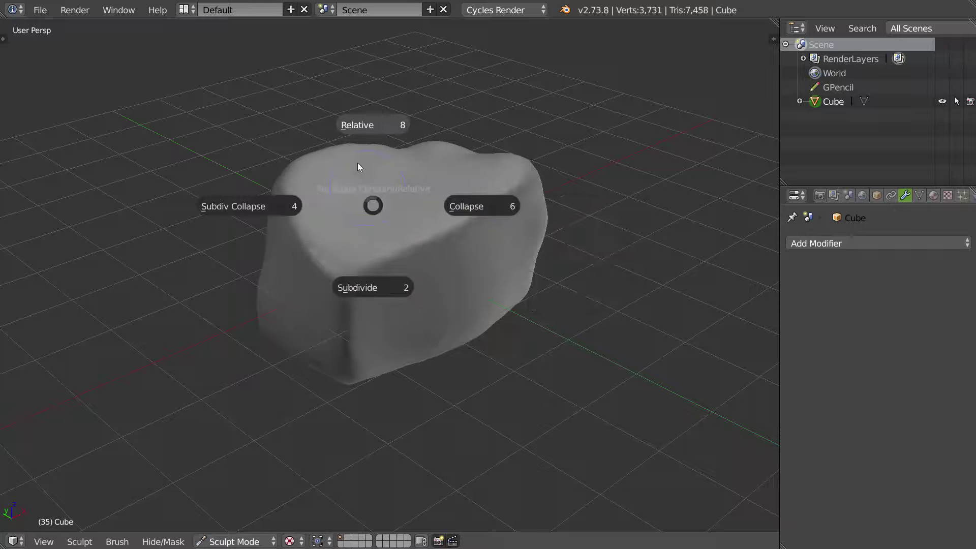
click(365, 288)
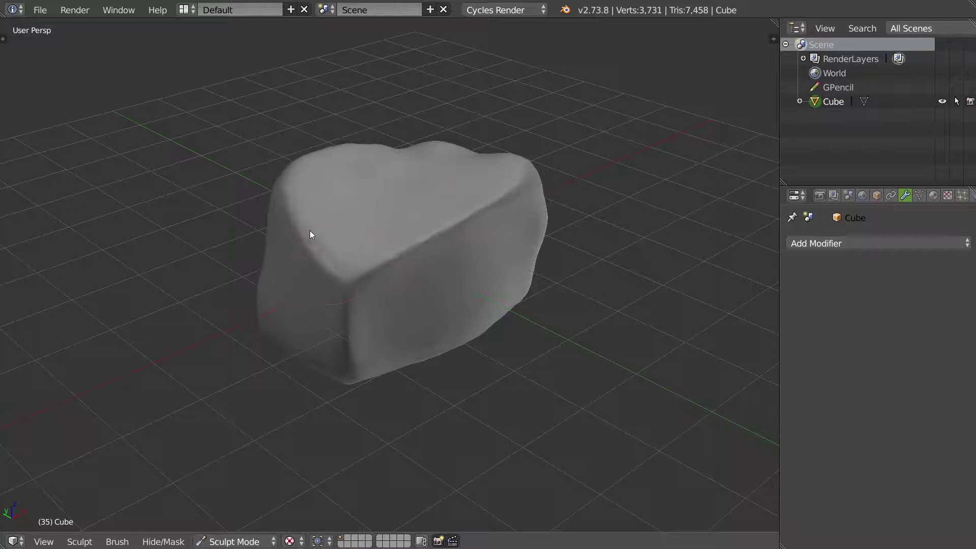
- Sculpt angular, rock-like facets over the block's long side and end corner, smoothing the surface between strokes
mouse_move(341, 198)
middle_down()
mouse_move(429, 222)
mouse_move(416, 237)
mouse_move(522, 265)
middle_up()
mouse_move(525, 260)
mouse_down()
mouse_move(542, 300)
mouse_move(481, 331)
mouse_up()
mouse_move(516, 280)
shift+mouse_down()
mouse_move(476, 280)
mouse_move(524, 254)
mouse_move(419, 332)
mouse_move(514, 259)
shift+mouse_up()
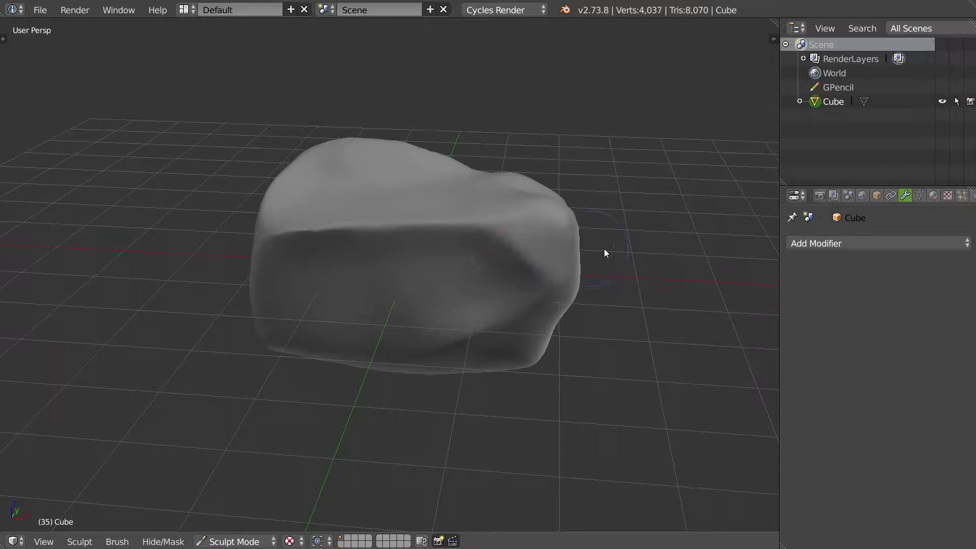
middle_drag(592, 251, 506, 233)
drag(585, 233, 617, 274)
mouse_move(617, 275)
middle_down()
mouse_move(527, 257)
mouse_move(490, 233)
middle_up()
drag(534, 246, 499, 290)
middle_drag(499, 290, 525, 331)
drag(471, 328, 460, 353)
mouse_move(460, 353)
middle_down()
mouse_move(517, 305)
mouse_move(477, 302)
middle_up()
mouse_move(477, 301)
mouse_down()
mouse_move(407, 357)
mouse_move(353, 361)
mouse_move(392, 331)
mouse_move(363, 312)
mouse_up()
mouse_move(306, 271)
middle_down()
mouse_move(374, 304)
mouse_move(379, 296)
middle_up()
mouse_move(378, 295)
mouse_down()
mouse_move(385, 289)
mouse_move(251, 251)
mouse_move(274, 262)
mouse_move(473, 262)
mouse_up()
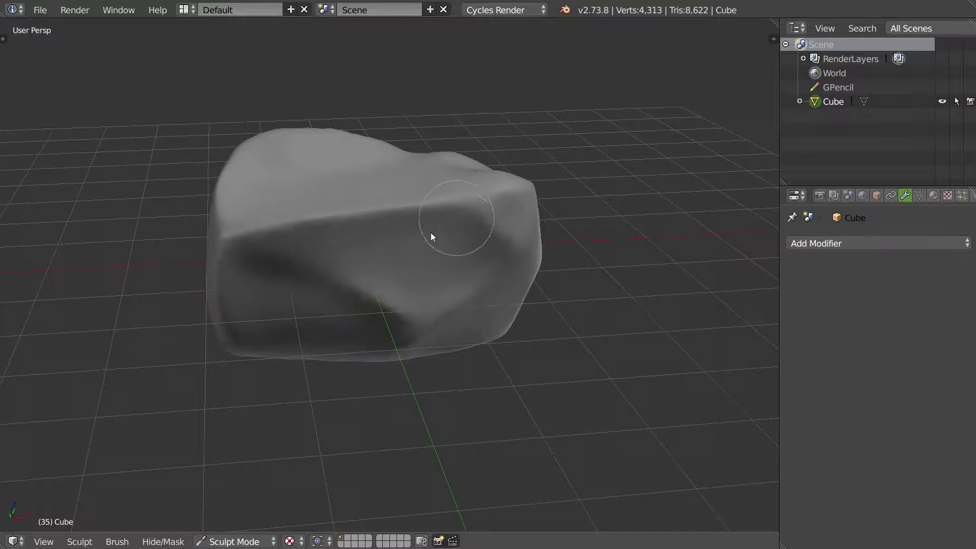
- Show the sculpt brush settings and switch to the Fill/Deepen brush
middle_drag(393, 286, 420, 243)
key(t)
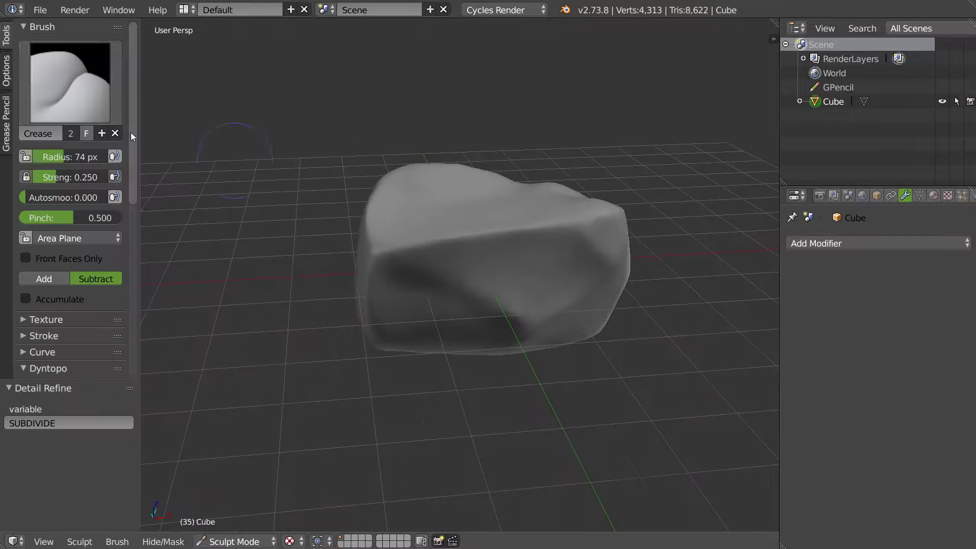
click(70, 81)
click(284, 158)
middle_drag(365, 181, 454, 260)
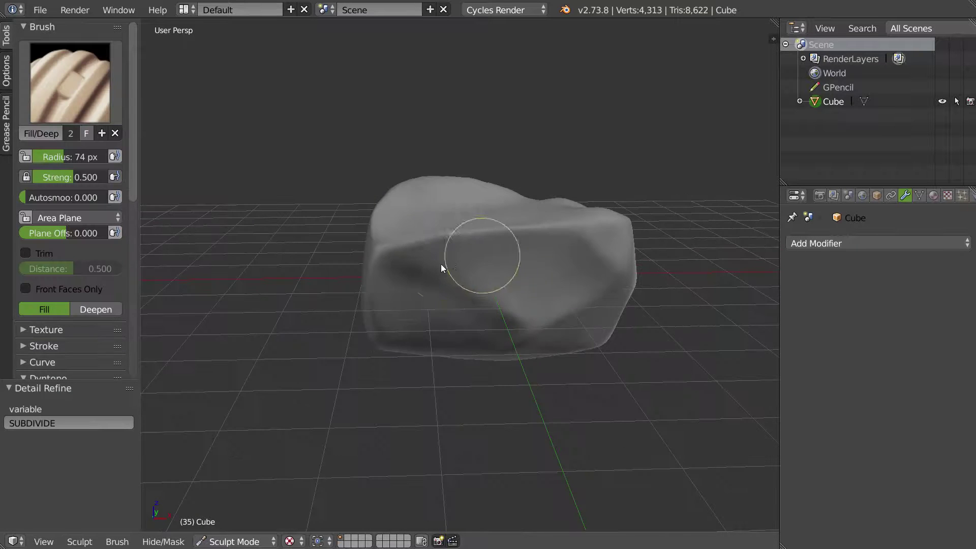
- Fill the recess on the rock's front side with a Fill/Deepen brush stroke
mouse_move(505, 285)
mouse_down()
mouse_move(528, 309)
mouse_move(556, 280)
mouse_move(567, 246)
mouse_move(508, 280)
mouse_move(562, 265)
mouse_move(490, 263)
mouse_move(526, 299)
mouse_move(565, 270)
mouse_move(462, 281)
mouse_move(464, 292)
mouse_up()
mouse_move(464, 292)
middle_down()
mouse_move(517, 319)
mouse_move(383, 283)
mouse_move(449, 294)
mouse_move(498, 261)
middle_up()
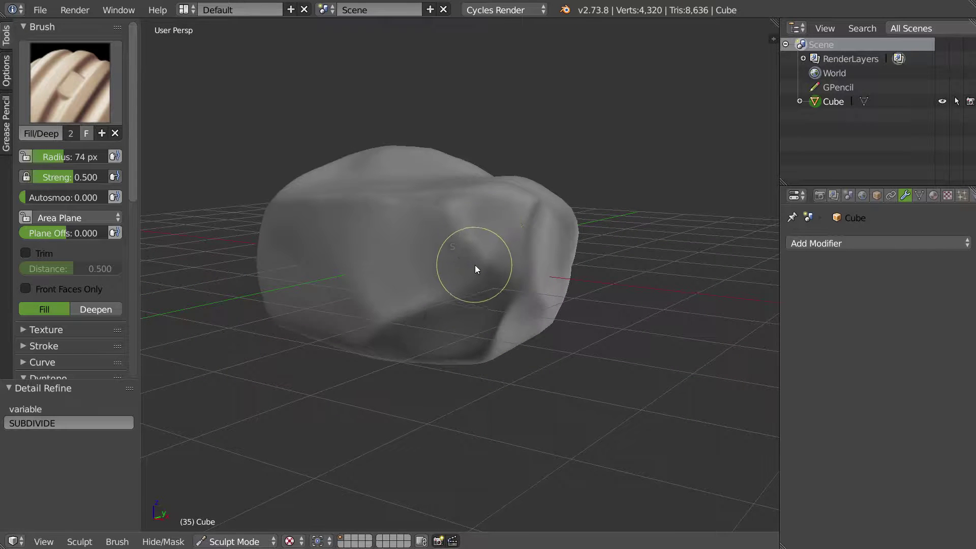
- Switch the sculpted rock back to Object mode and delete it from the scene
key(Tab)
click(470, 190)
middle_drag(459, 224, 541, 236)
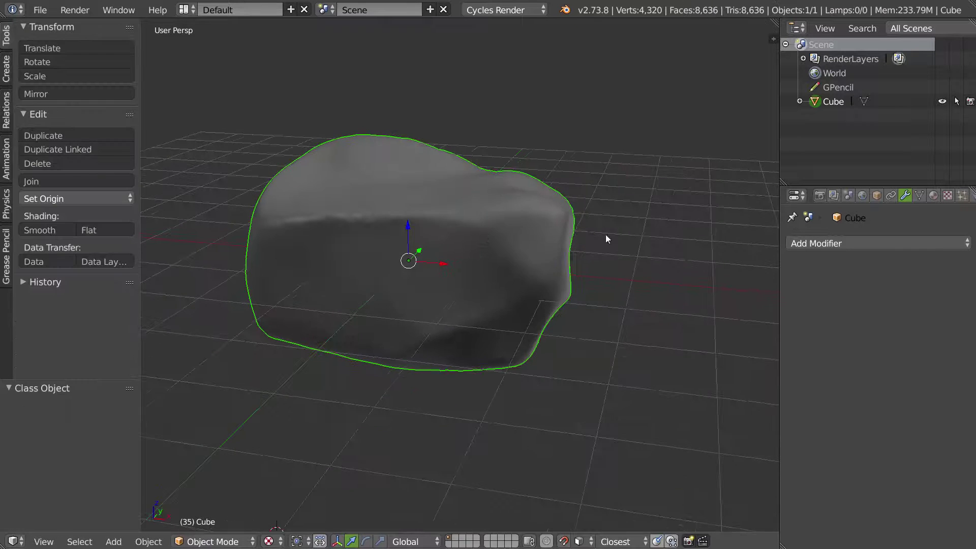
key(x)
click(494, 258)
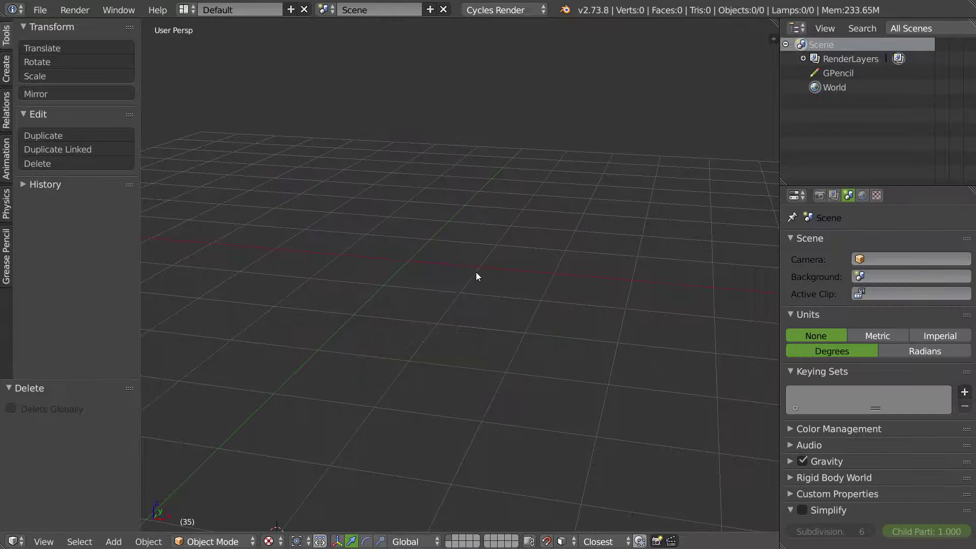
- Add a plane to the empty scene and clear its location to the world origin
right_click(474, 275)
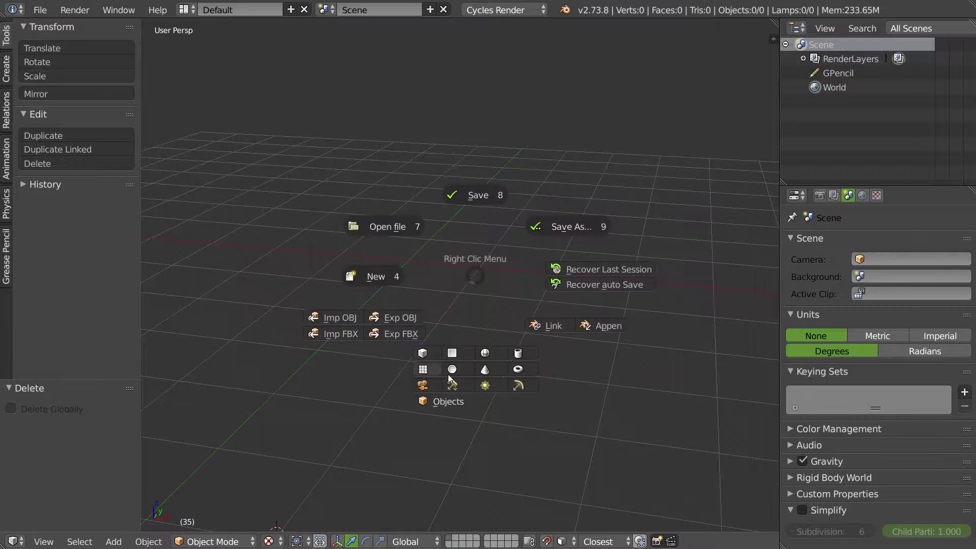
click(452, 353)
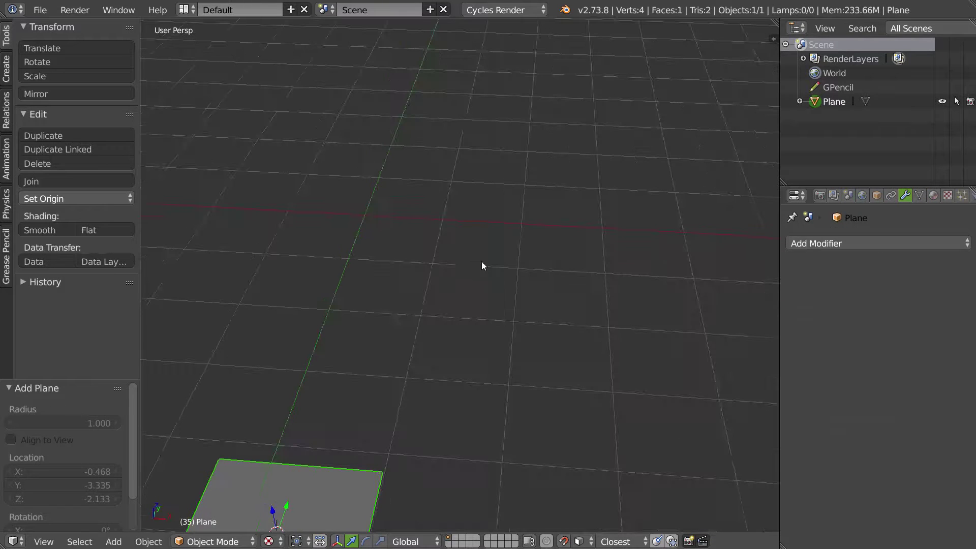
key(alt+g)
middle_drag(452, 257, 666, 205)
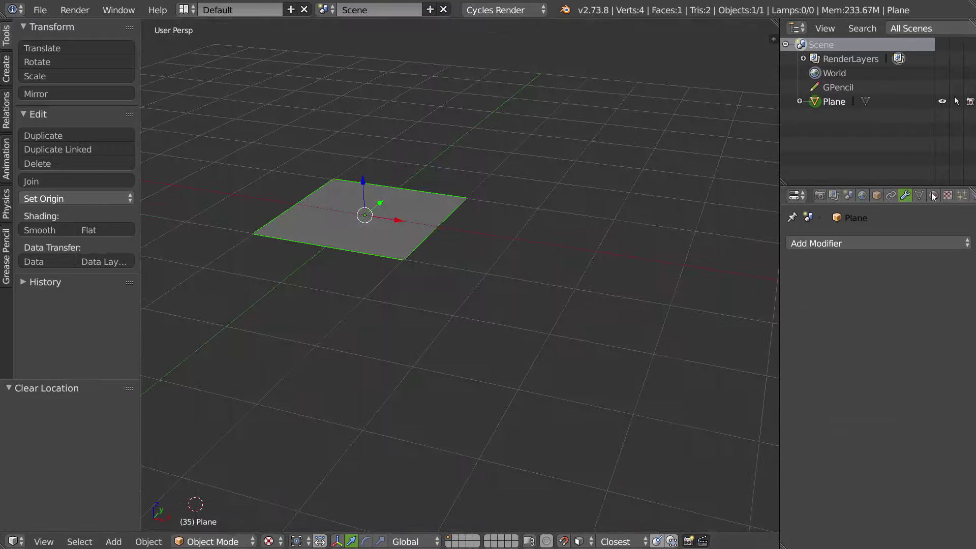
- Add a particle system to the plane and set its type to Hair
click(903, 243)
click(963, 195)
click(858, 288)
click(867, 304)
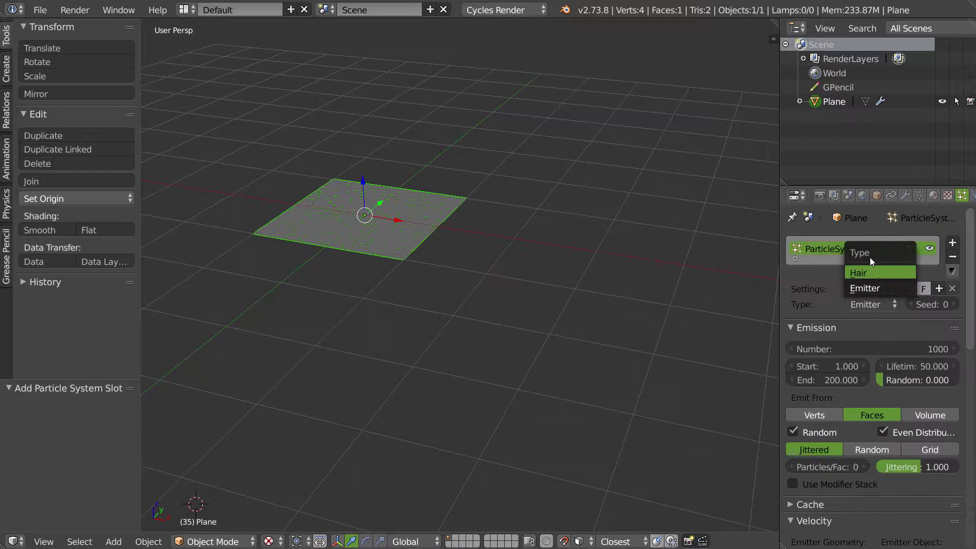
click(873, 271)
- Set the particle system's hair length to 1.240 and its emission number to 0
shift+middle_drag(686, 168, 777, 336)
drag(923, 365, 778, 387)
click(827, 362)
text(000)
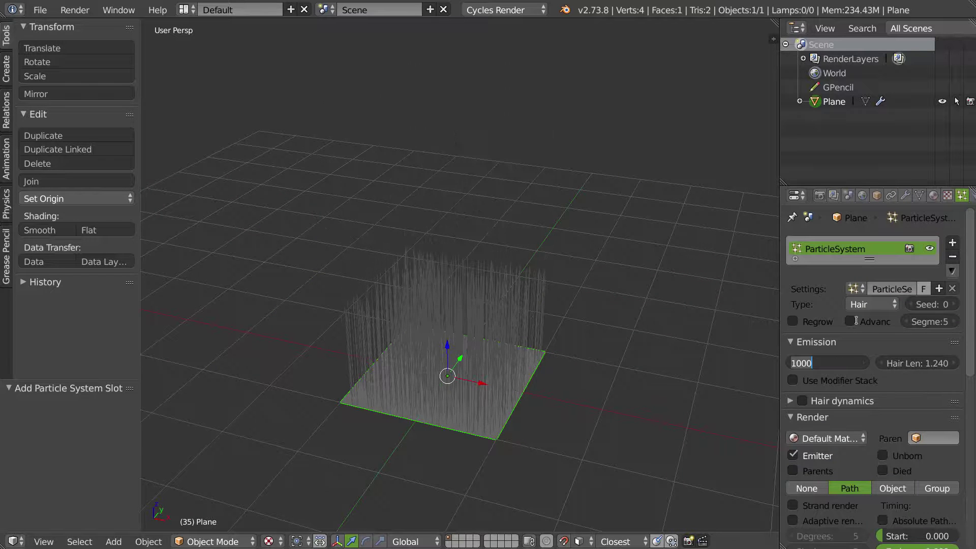
key(Return)
shift+middle_drag(711, 417, 722, 305)
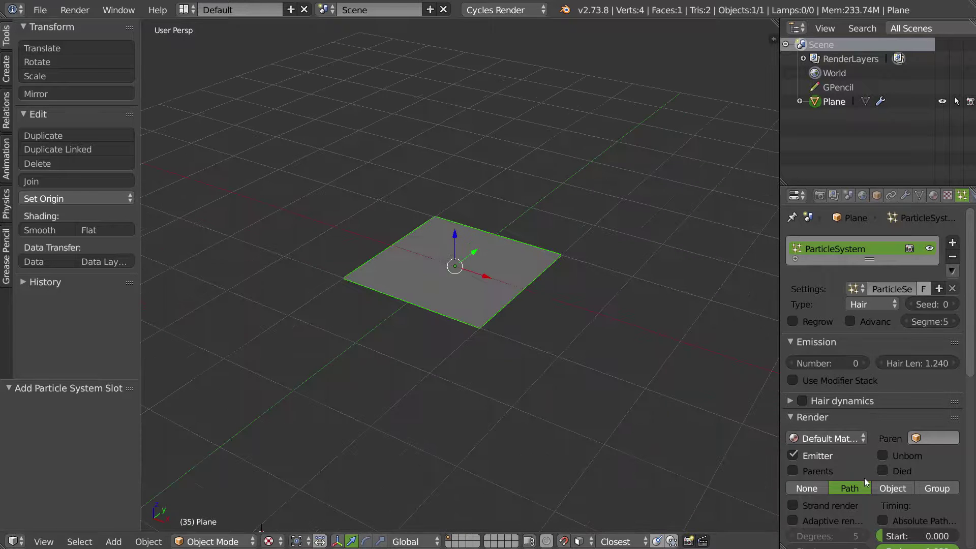
- Set the hair particles' children to Simple
scroll(804, 446, down, 5)
click(816, 487)
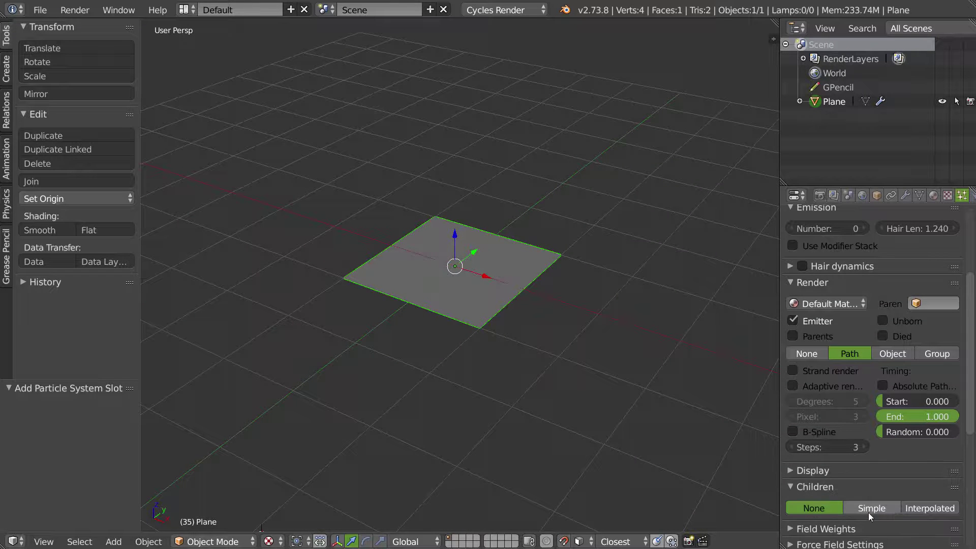
click(884, 508)
- Switch the plane to Particle Edit mode through the other modes of the mode pie
scroll(349, 293, up, 3)
shift+middle_drag(633, 288, 452, 333)
key(Tab)
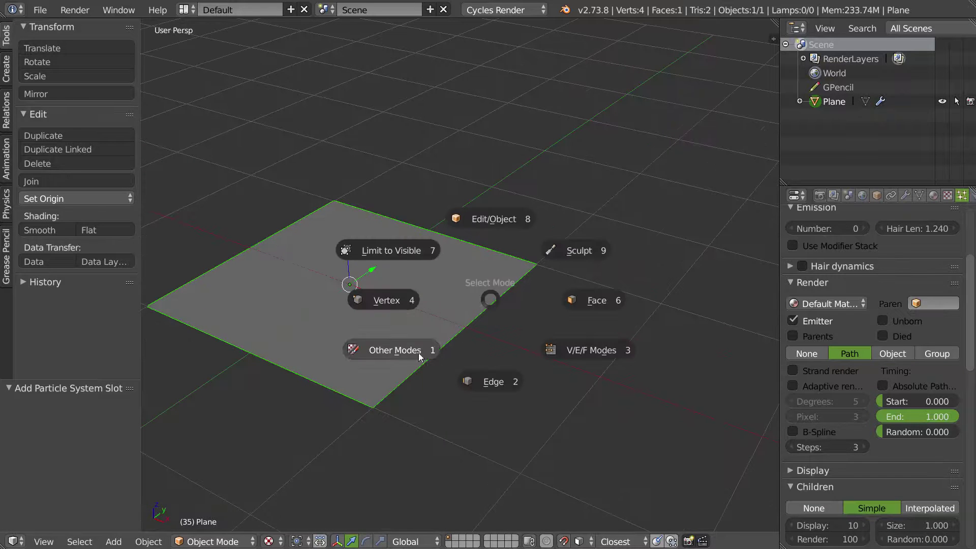
click(413, 352)
click(407, 435)
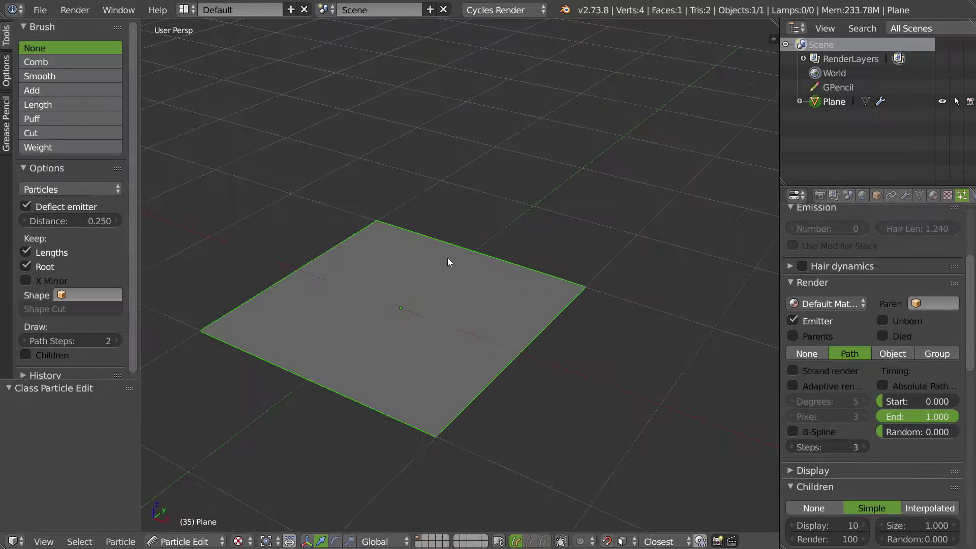
- Place a hair strand near the plane's far corner with the Add brush and enable the display of children
right_click(437, 303)
click(445, 227)
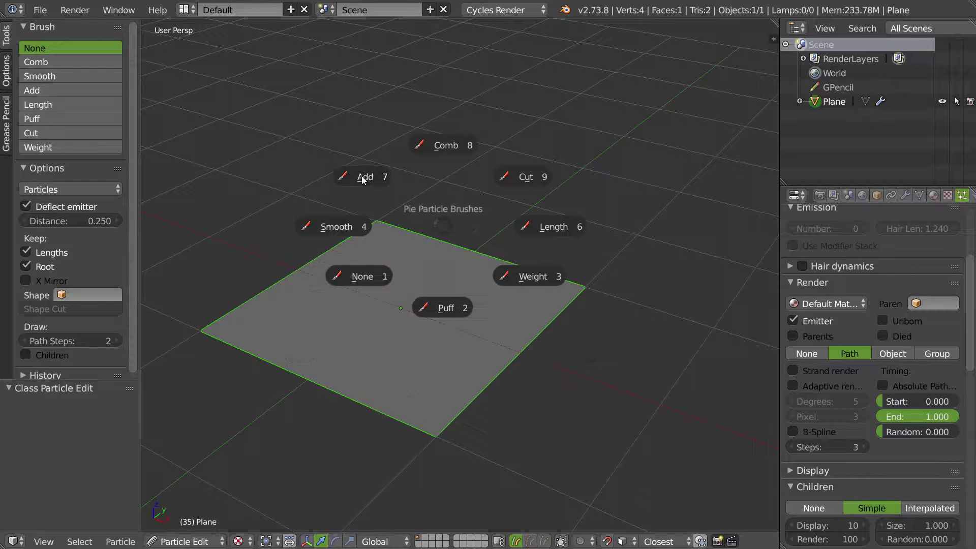
click(371, 182)
click(378, 268)
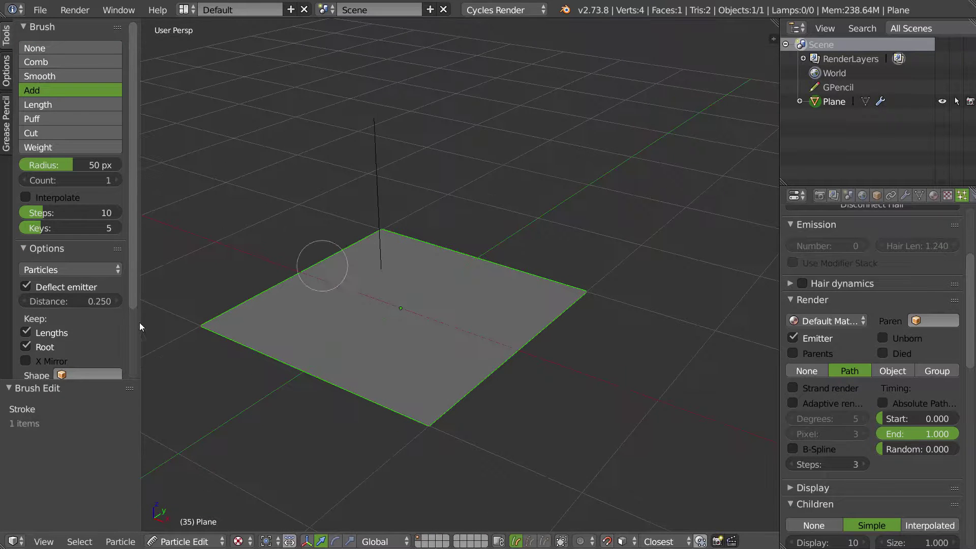
scroll(30, 330, down, 4)
click(25, 352)
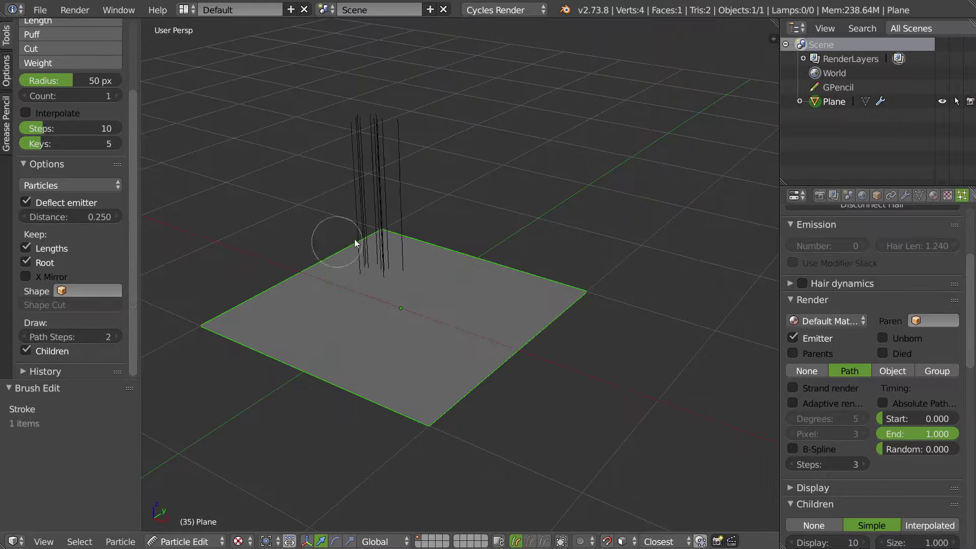
- Set the Clump value of the hair children to 0.684
middle_drag(338, 246, 435, 266)
scroll(873, 416, down, 8)
drag(833, 394, 859, 394)
- Add three more hair strands near the plane's remaining corners
mouse_move(605, 297)
middle_down()
mouse_move(575, 312)
mouse_move(467, 306)
middle_up()
click(376, 378)
click(451, 438)
click(535, 378)
- Set the particle selection mode to Point and switch to the Comb brush
mouse_move(500, 339)
middle_down()
mouse_move(477, 304)
mouse_move(544, 249)
middle_up()
right_click(548, 251)
click(653, 254)
middle_drag(651, 255, 582, 259)
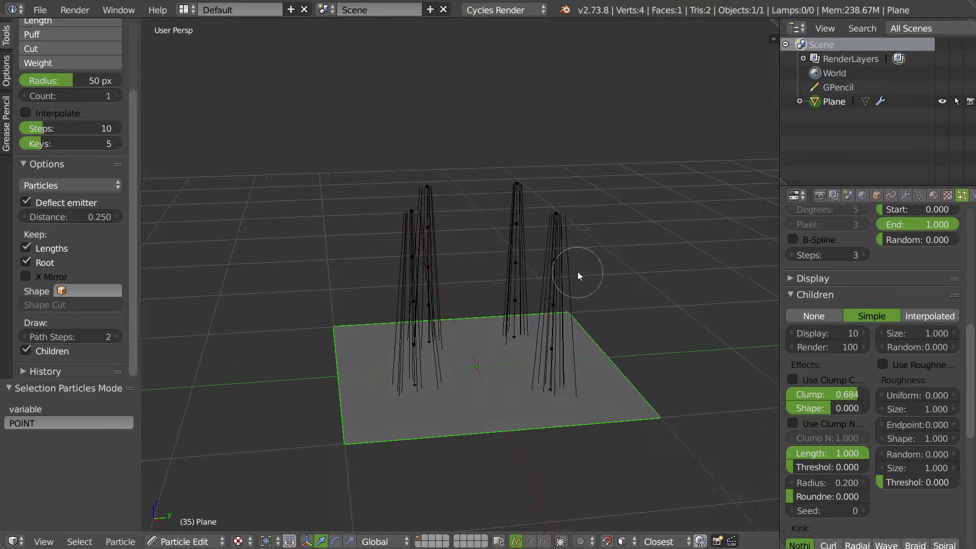
key(q)
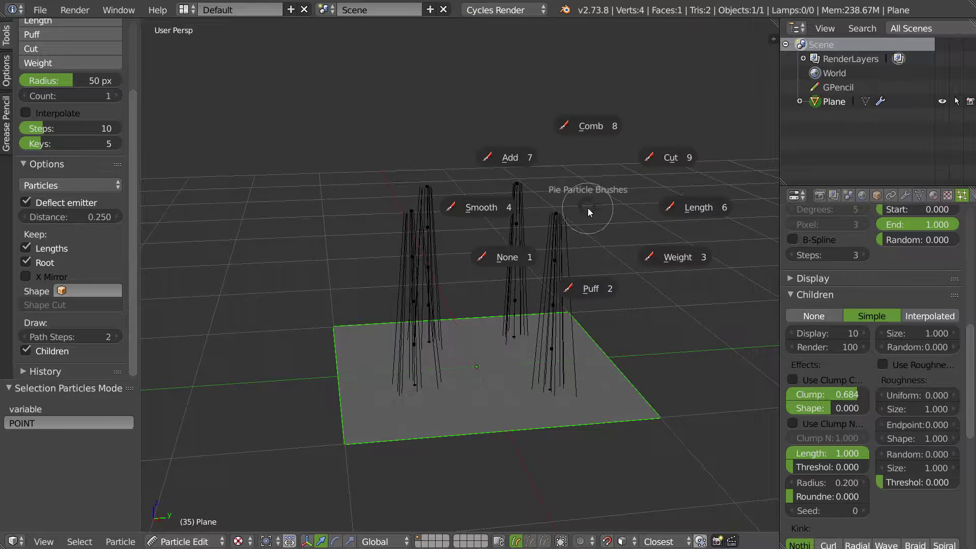
click(588, 128)
mouse_move(555, 188)
middle_down()
mouse_move(535, 224)
mouse_move(579, 233)
middle_up()
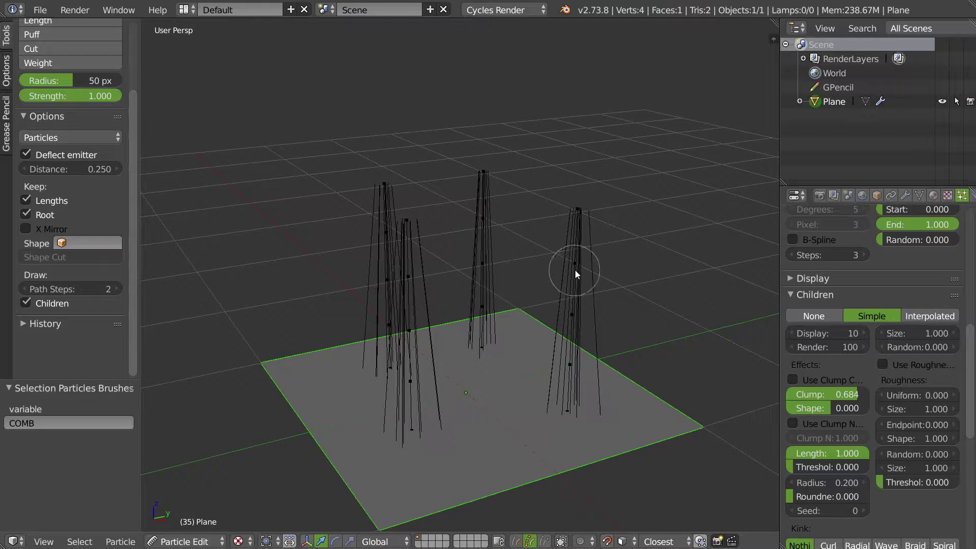
- Select the whole strand near the plane's right corner and comb it outward into a bend
key(l)
middle_drag(569, 270, 571, 226)
mouse_move(571, 226)
mouse_down()
mouse_move(589, 254)
mouse_move(655, 254)
mouse_up()
drag(610, 285, 681, 274)
- Select only the strand near the plane's back corner and comb it outward in the same direction
mouse_move(472, 280)
mouse_down()
mouse_move(455, 259)
mouse_move(386, 262)
mouse_move(491, 223)
mouse_up()
key(a)
key(l)
drag(451, 307, 675, 185)
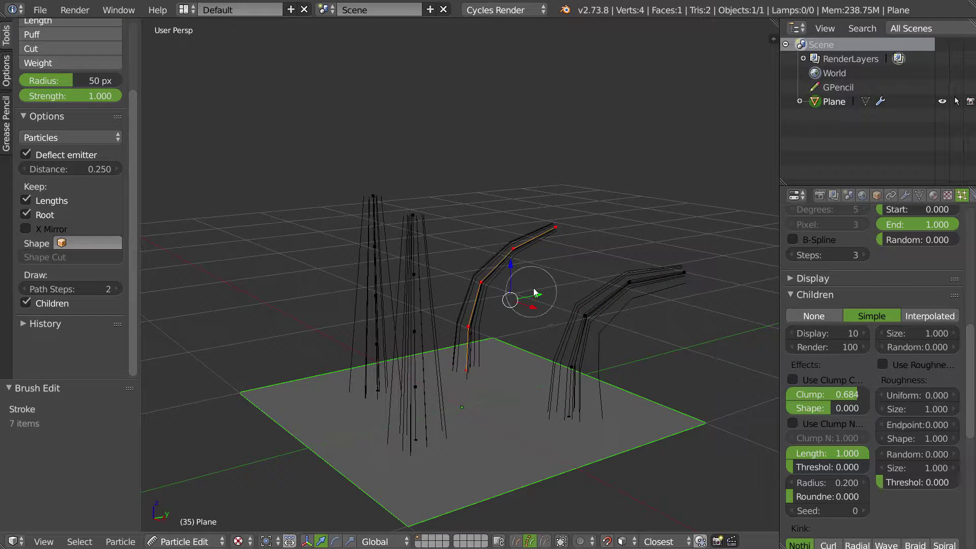
- Deselect all strands, enlarge the Comb brush radius to 100 px, and comb the two remaining strands outward to the opposite side
key(a)
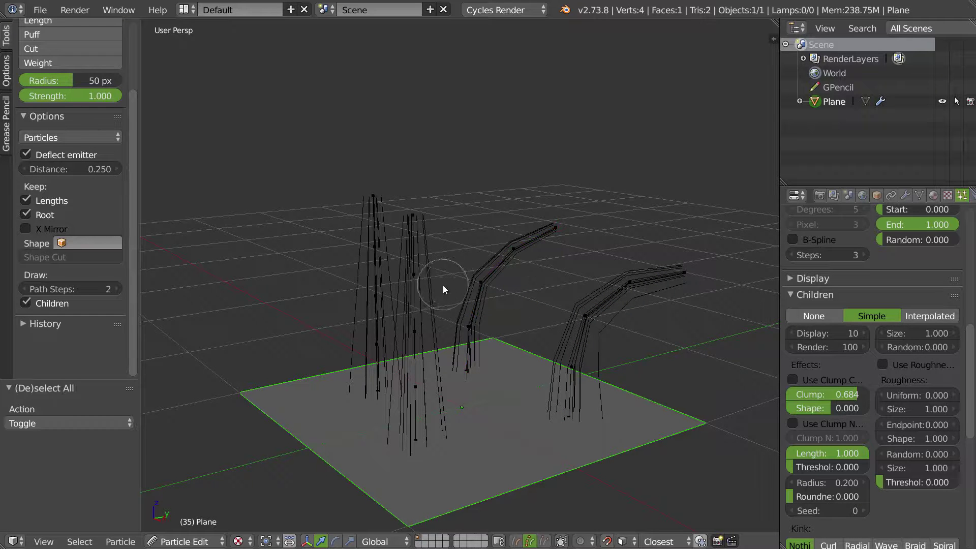
key(f)
click(488, 281)
drag(403, 241, 188, 278)
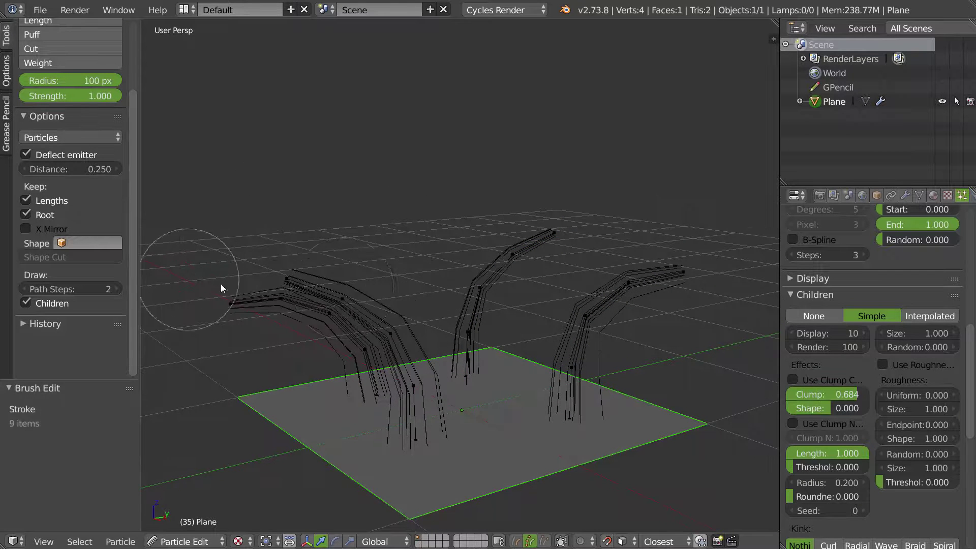
right_click(463, 306)
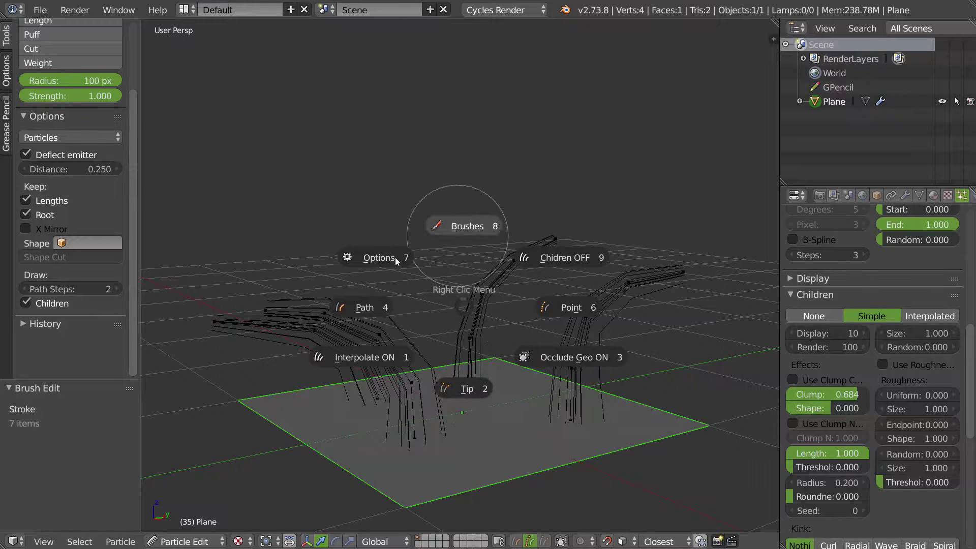
click(451, 305)
middle_drag(495, 325, 453, 344)
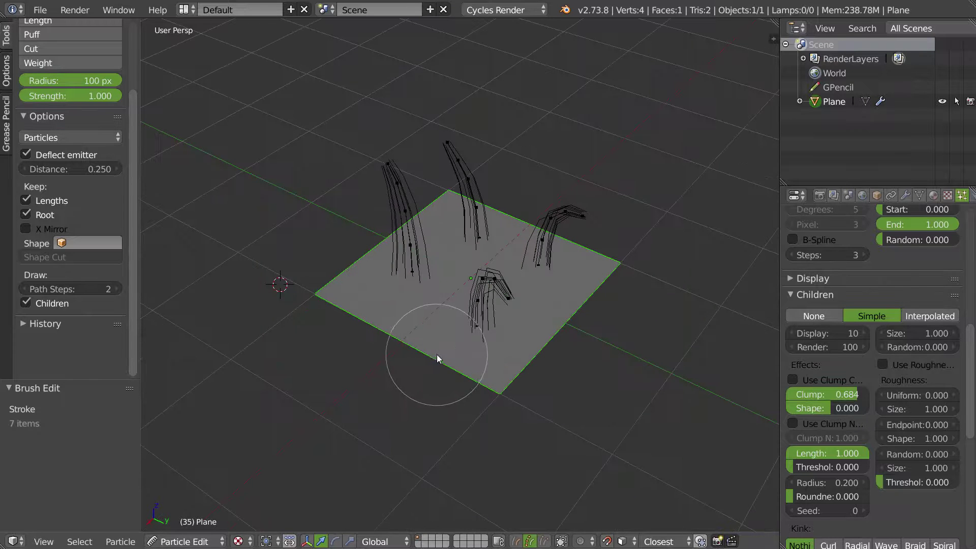
drag(440, 352, 441, 345)
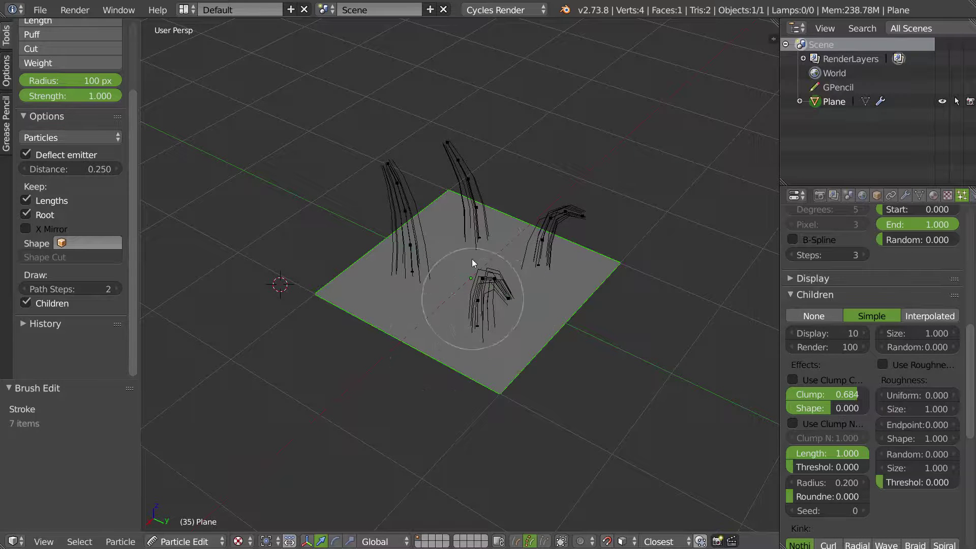
- Leave Particle Edit mode for vertex editing and select one far corner vertex of the plane
key(Tab)
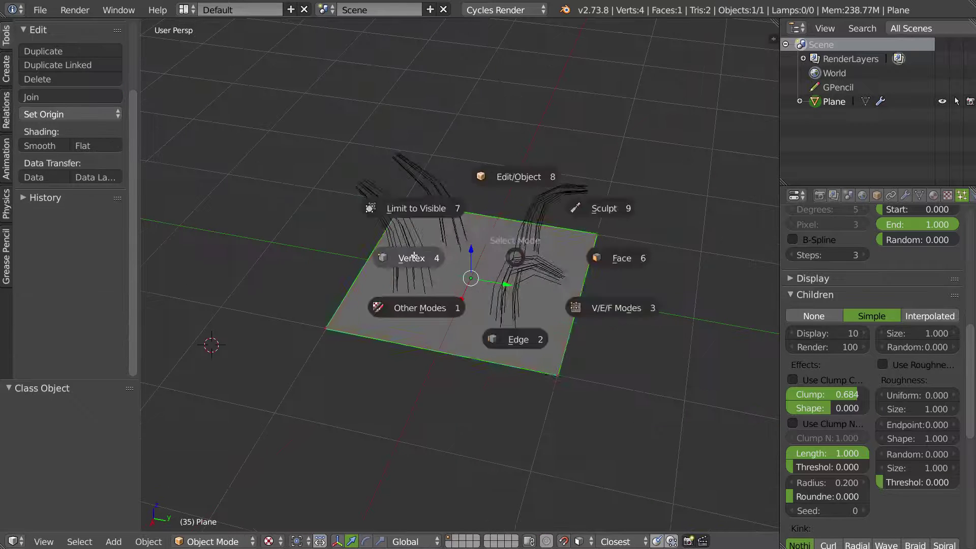
key(Tab)
right_click(508, 259)
click(509, 259)
click(569, 248)
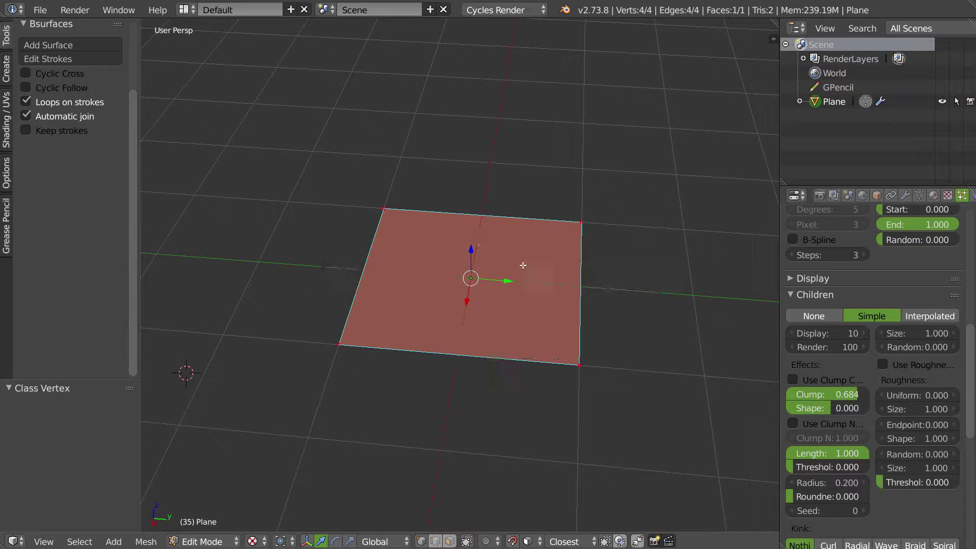
right_click(558, 260)
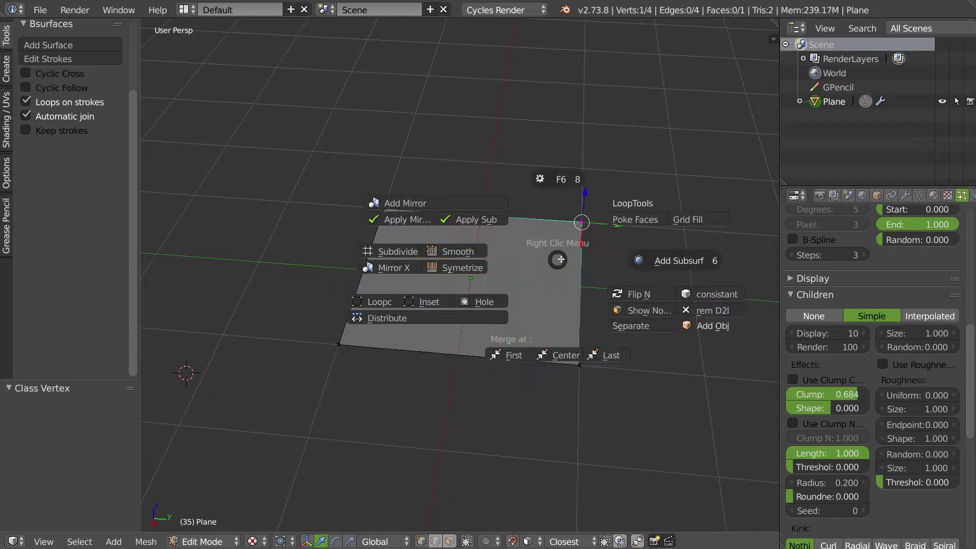
click(507, 328)
key(Tab)
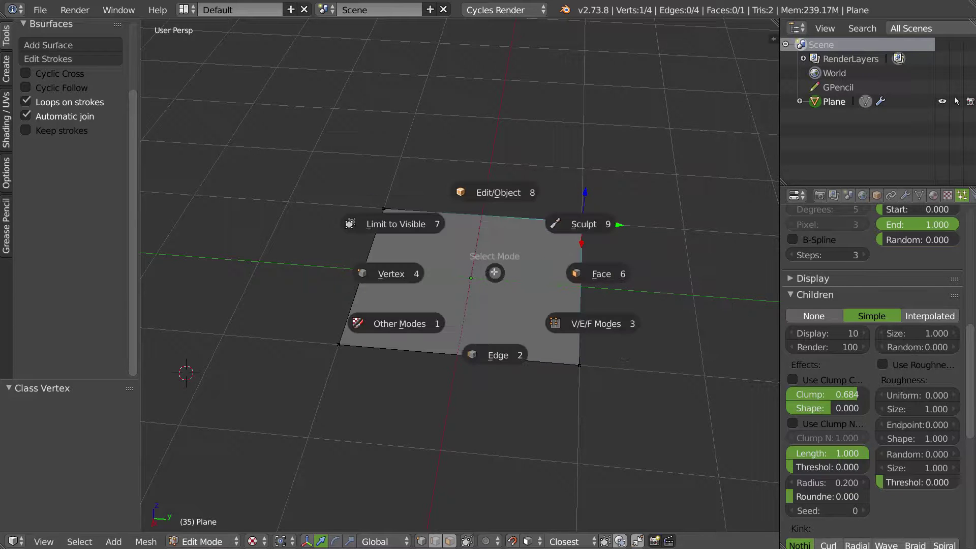
click(484, 316)
- Select the vertex at the plane's other far corner instead
middle_drag(527, 246, 203, 313)
click(393, 209)
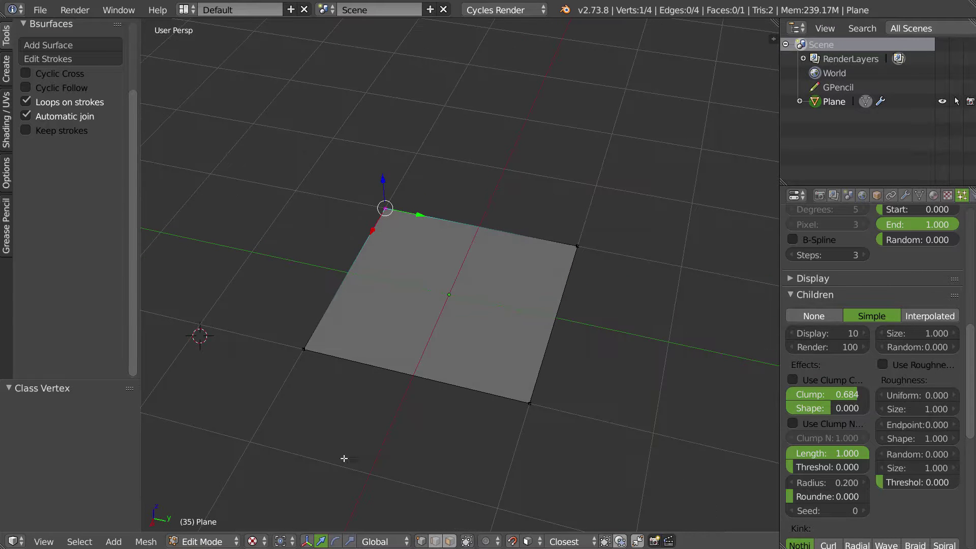